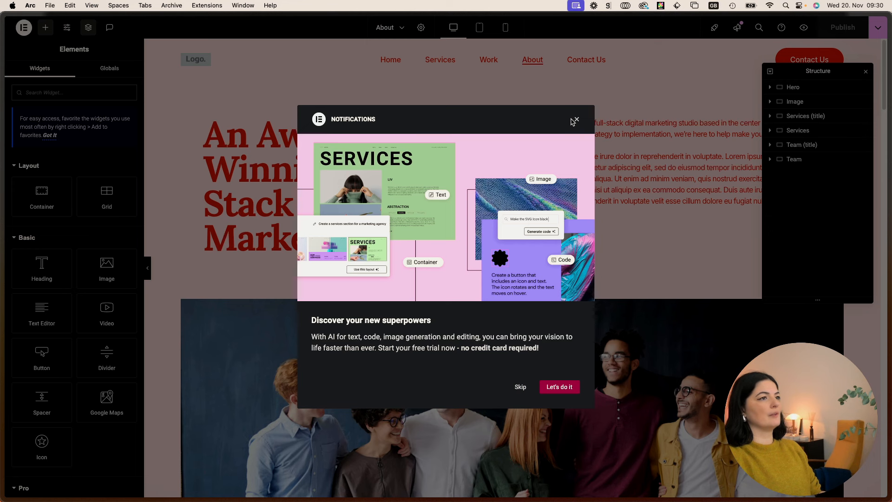
Step: Dismiss the notifications popup and open the site settings
left_click(574, 121)
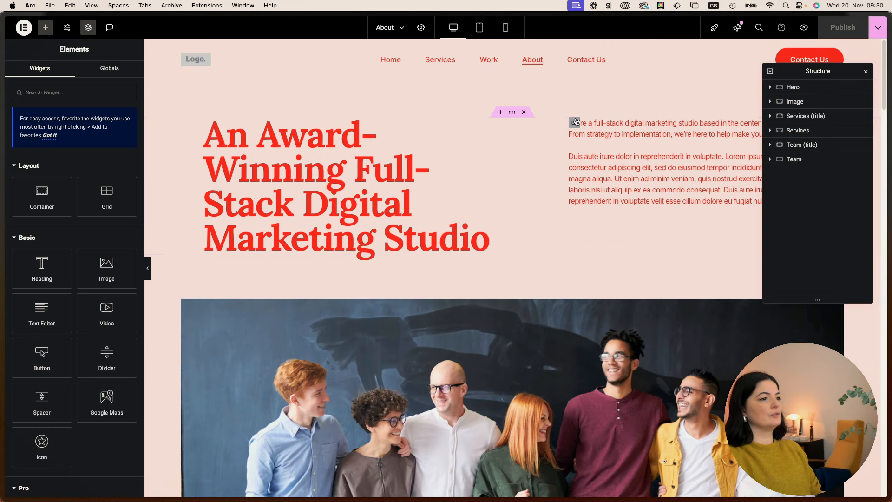
left_click(67, 30)
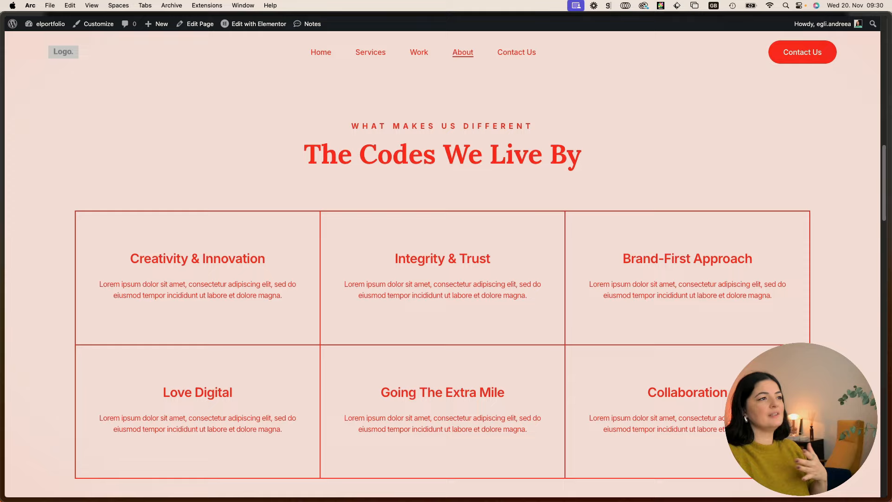
Step: Examine how scrolling behaves on the live About page and on the Home page
scroll(447, 279, "down", 10)
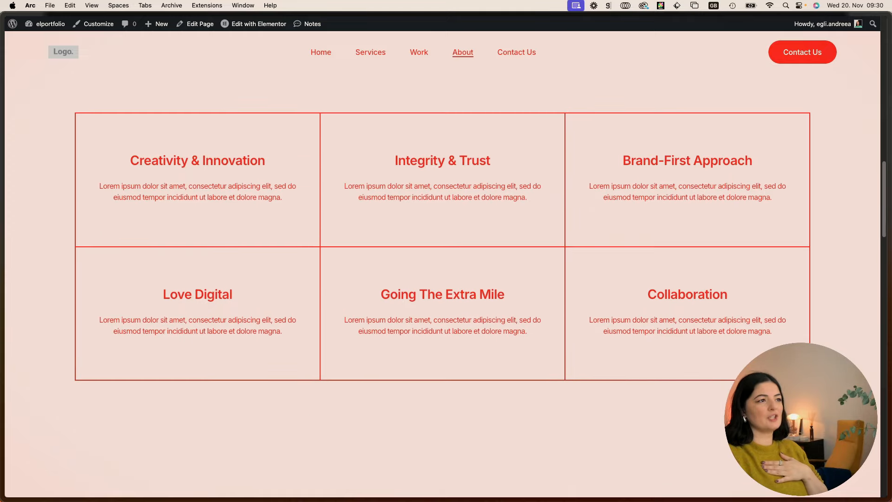
scroll(476, 107, "down", 6)
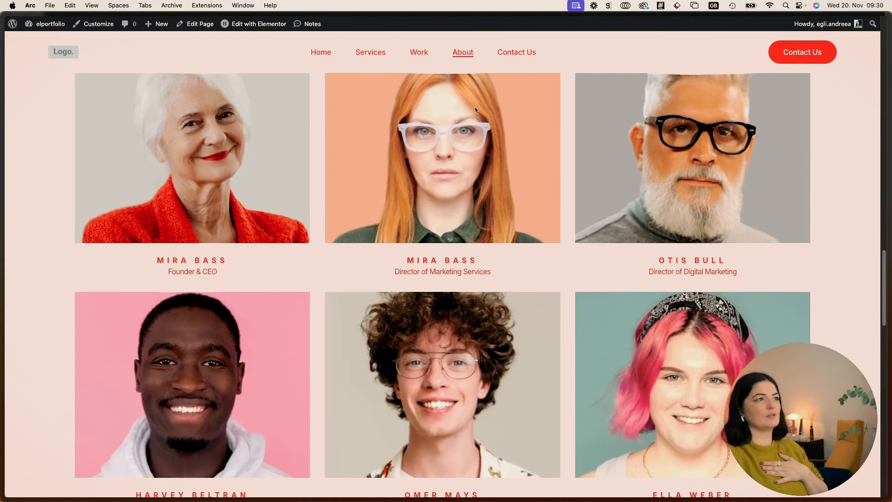
left_click(322, 55)
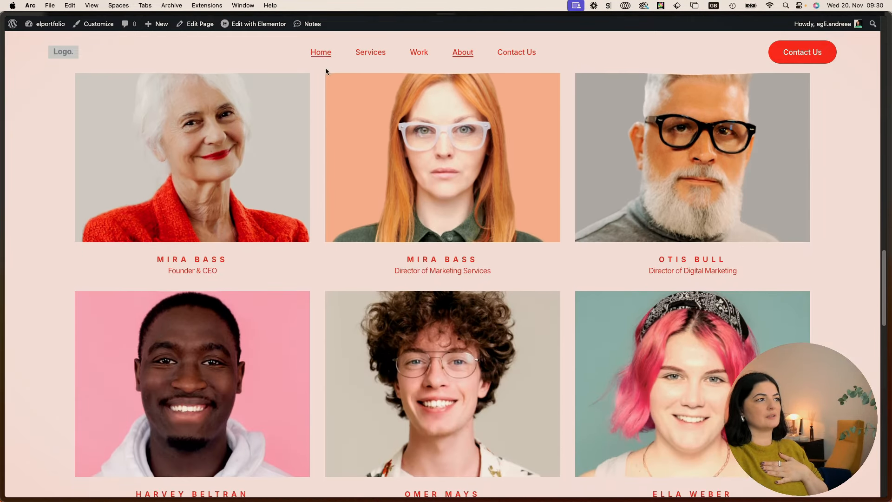
scroll(515, 400, "down", 15)
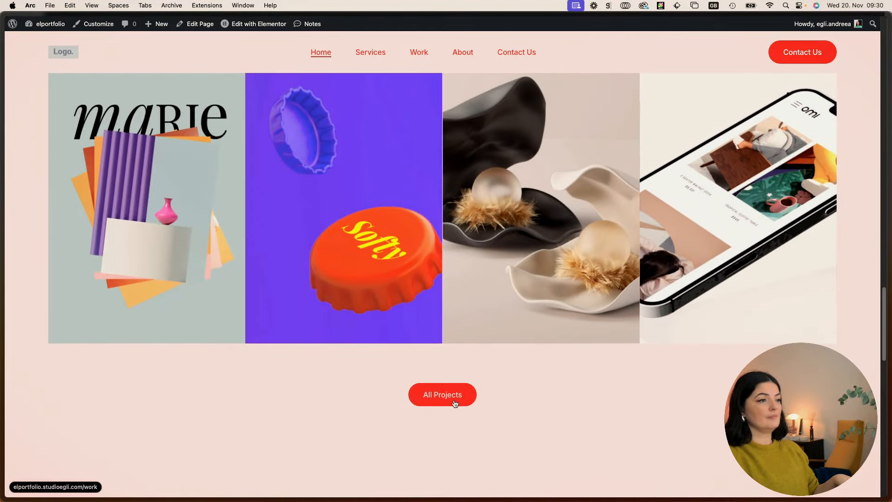
Step: View all projects from the Home page, open the Marie project and check the scrolling down its page and back up
left_click(455, 402)
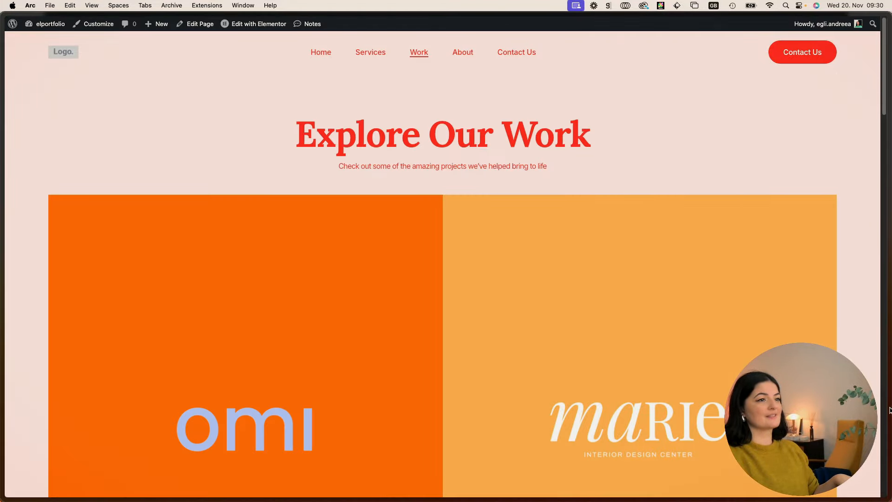
scroll(455, 402, "down", 7)
left_click(640, 199)
scroll(425, 306, "down", 10)
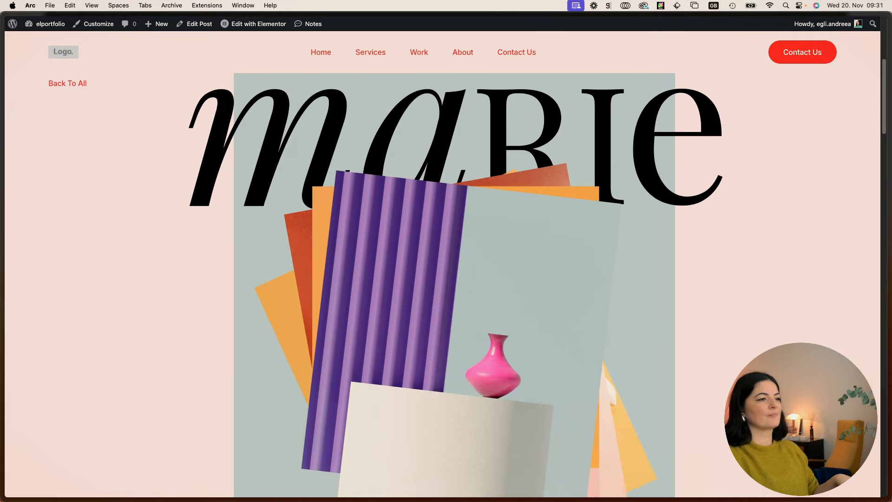
scroll(450, 321, "down", 15)
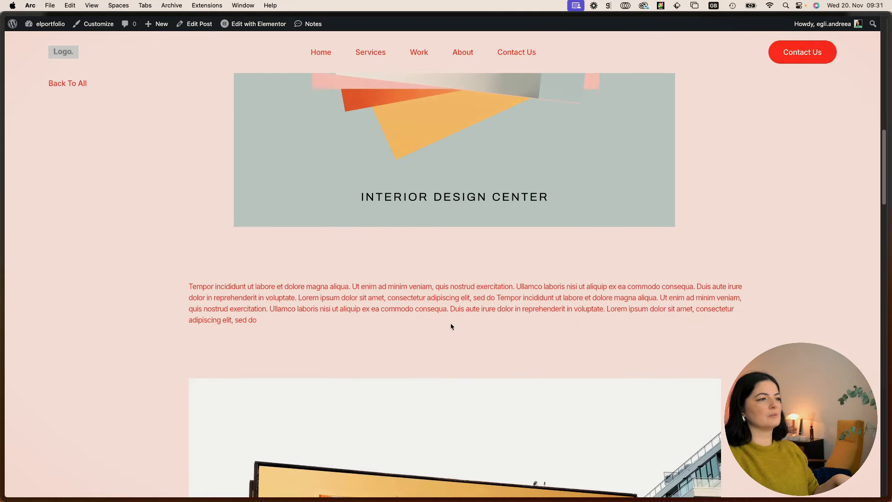
scroll(451, 324, "down", 20)
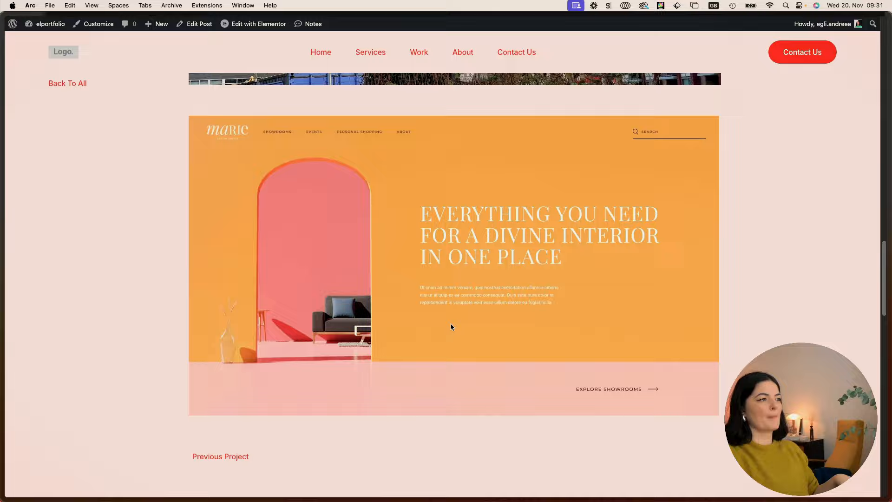
scroll(451, 328, "down", 10)
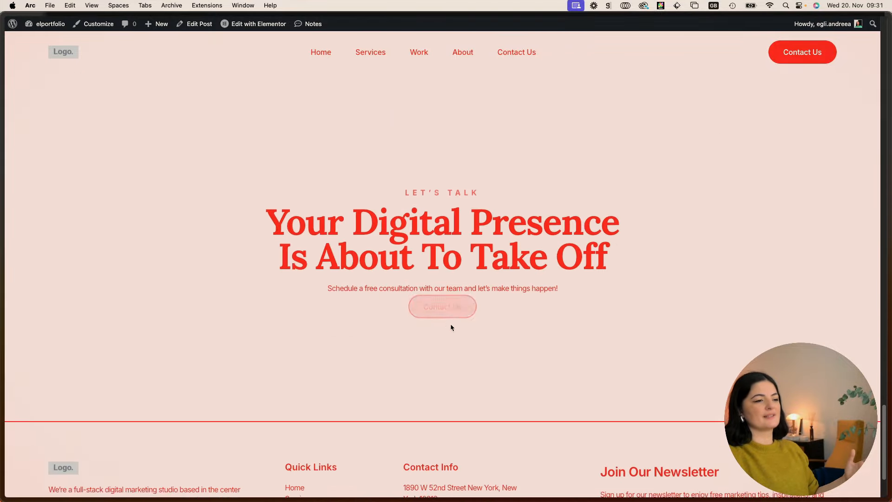
scroll(450, 328, "up", 20)
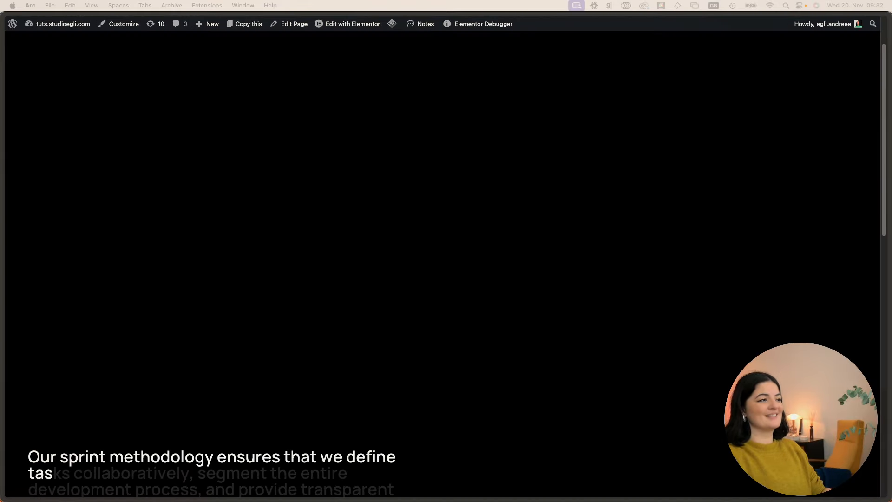
Step: Examine the scroll-driven text highlight effect on the black demo page
scroll(446, 261, "down", 10)
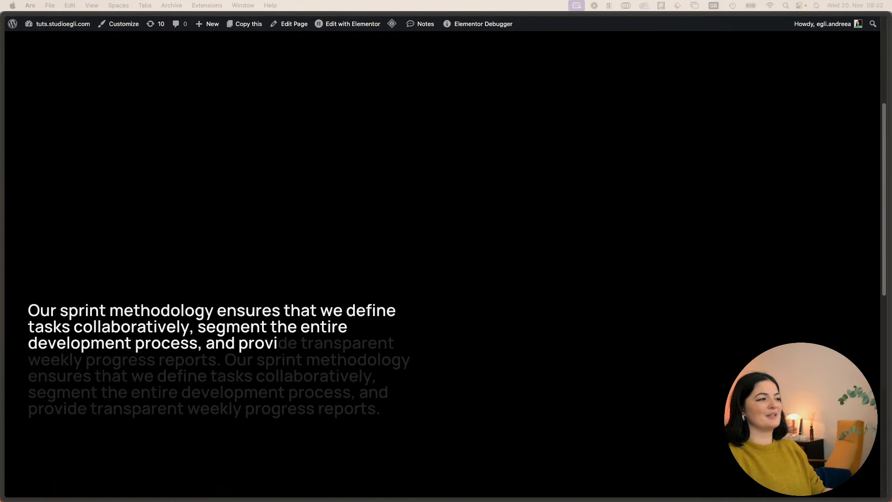
scroll(446, 261, "down", 7)
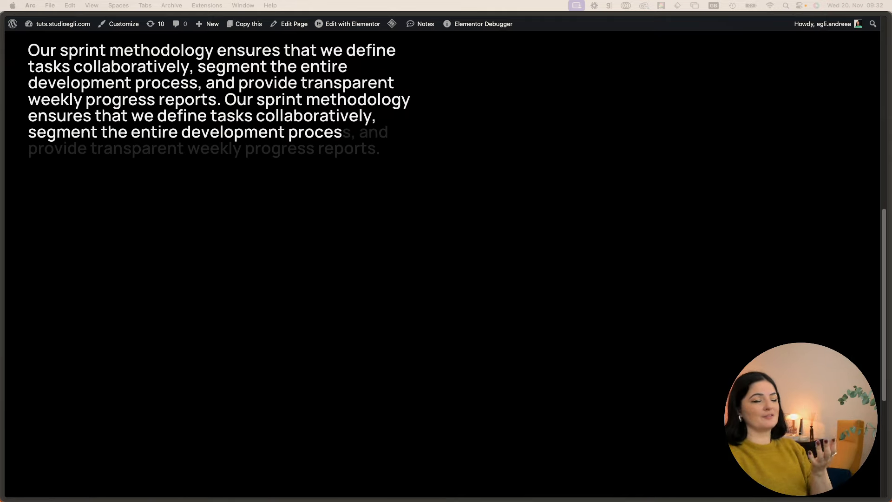
scroll(405, 320, "up", 5)
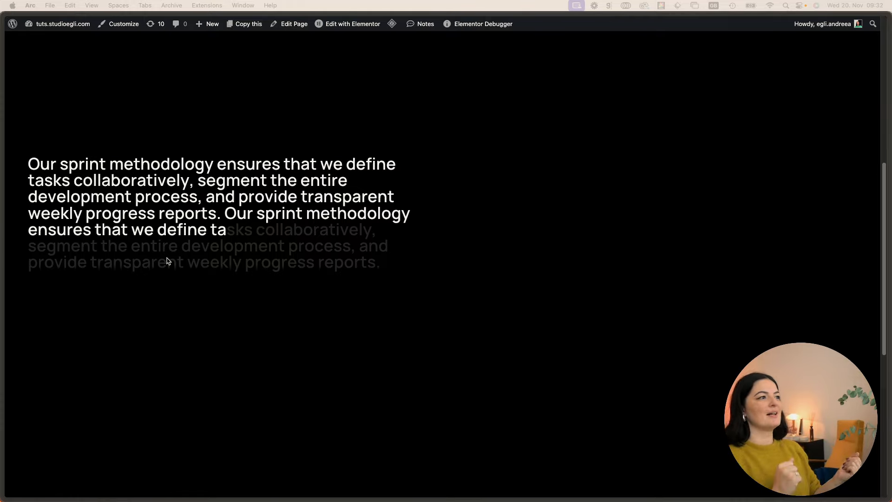
Step: Edit the text highlight demo page with Elementor and select the whole script in the last container's HTML widget
left_click(350, 23)
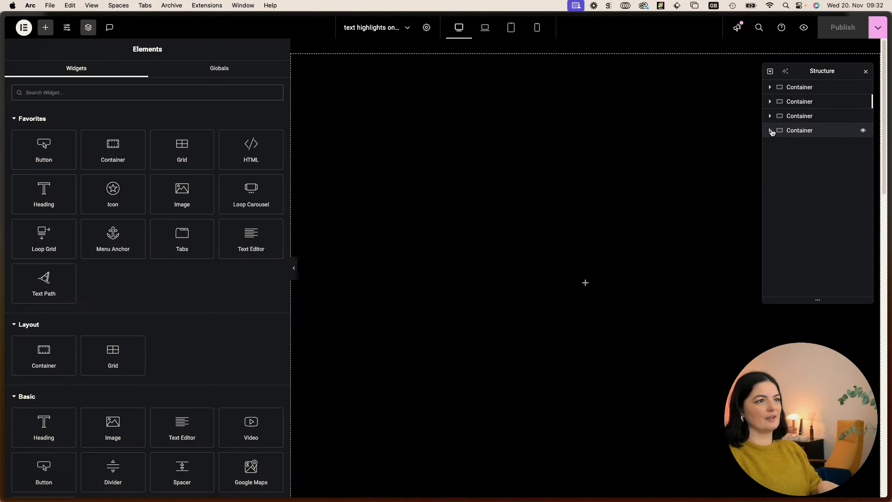
left_click(771, 131)
left_click(785, 144)
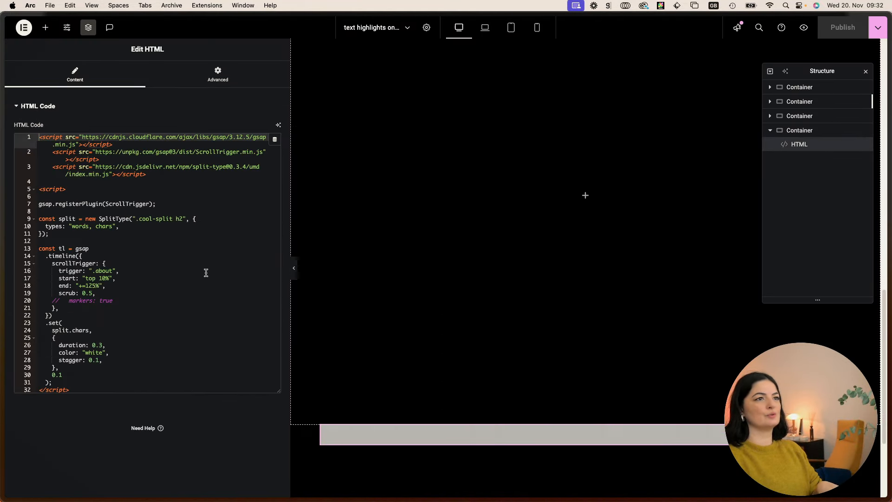
left_click_drag(97, 390, 48, 319)
key("super+a")
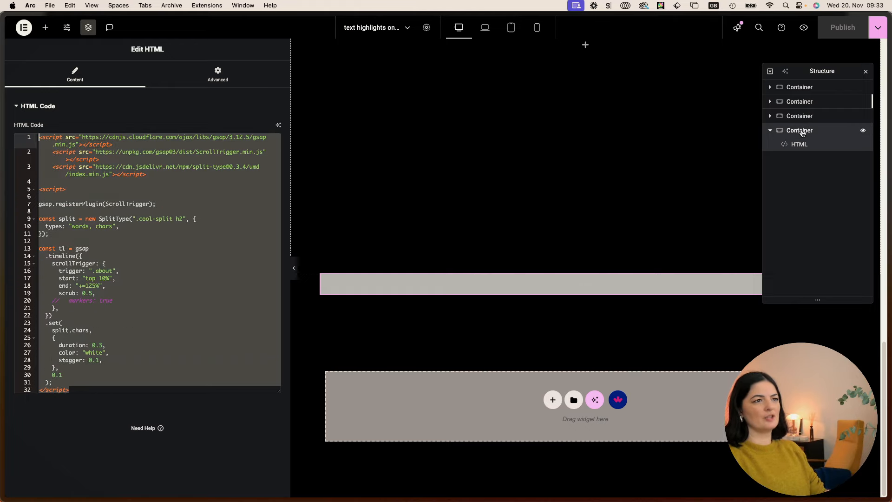
Step: Copy the container that holds the HTML widget
left_click(803, 132)
right_click(803, 133)
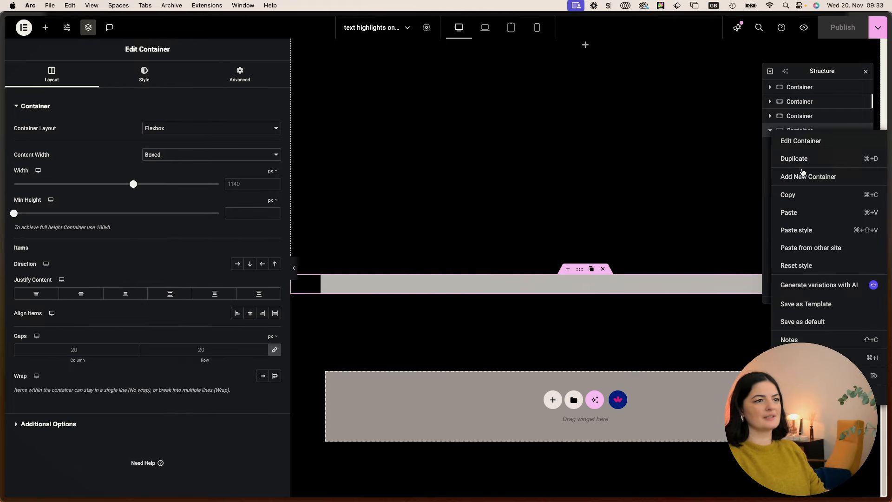
left_click(792, 195)
Step: Switch to the About page editor, close its site settings and exit to the WordPress pages list
mouse_move(2, 246)
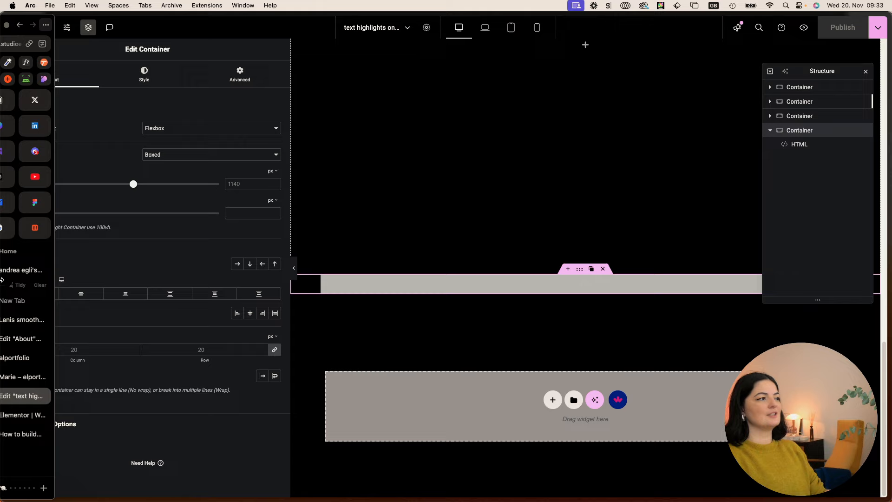
left_click(37, 339)
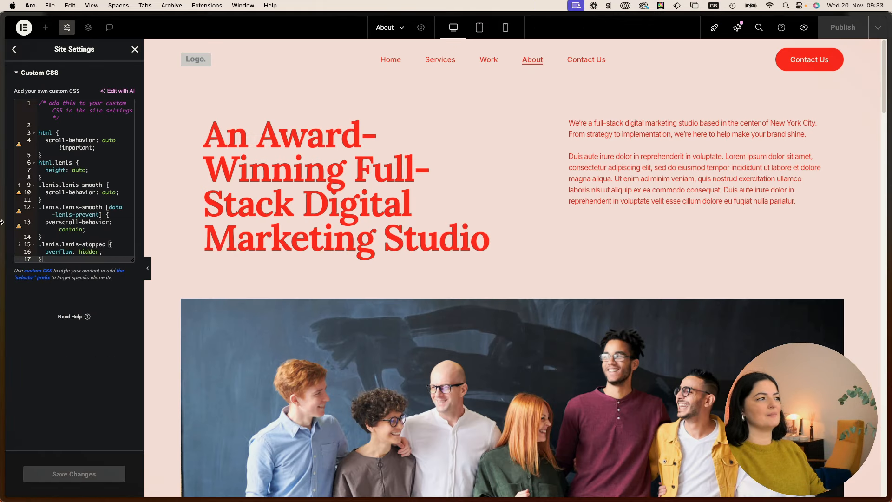
left_click(135, 50)
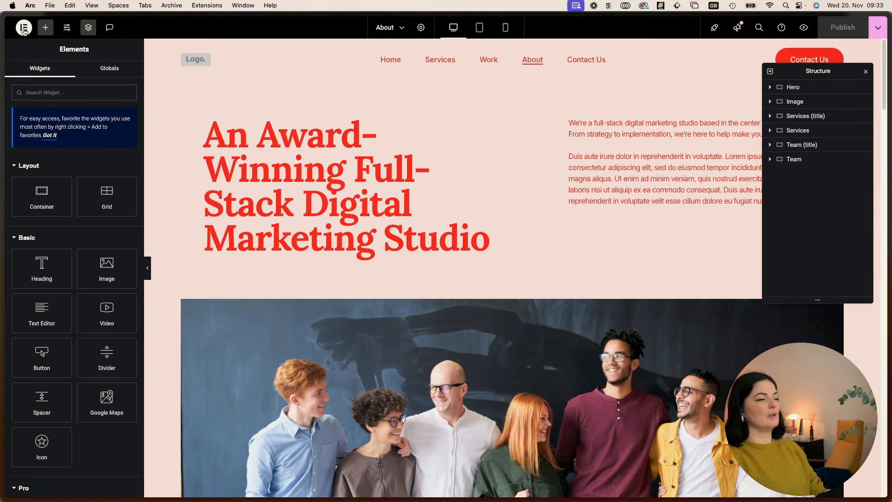
left_click(23, 28)
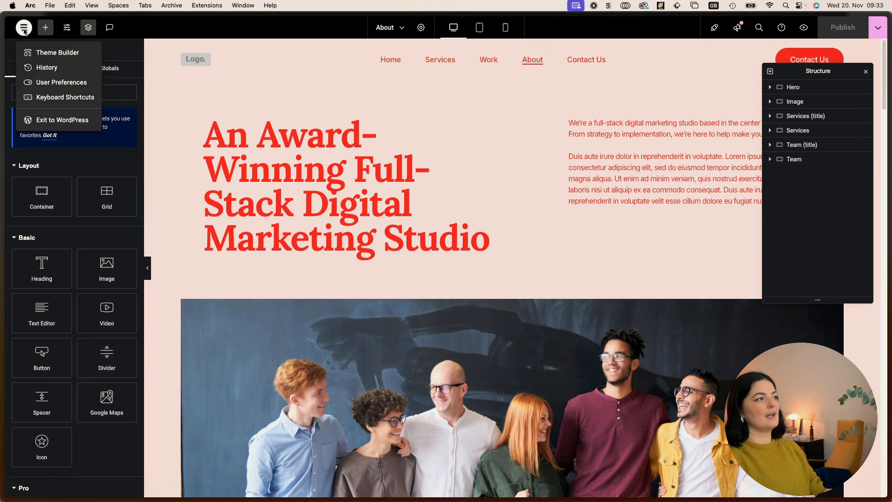
left_click(49, 122)
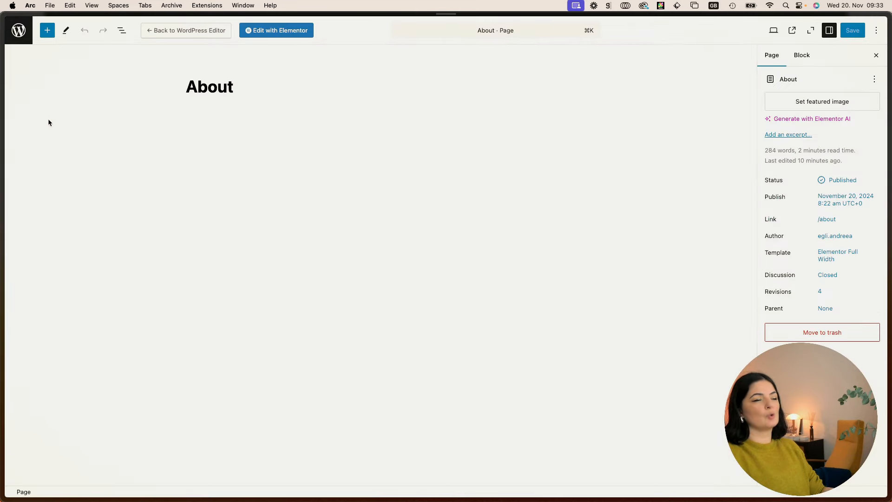
left_click(18, 29)
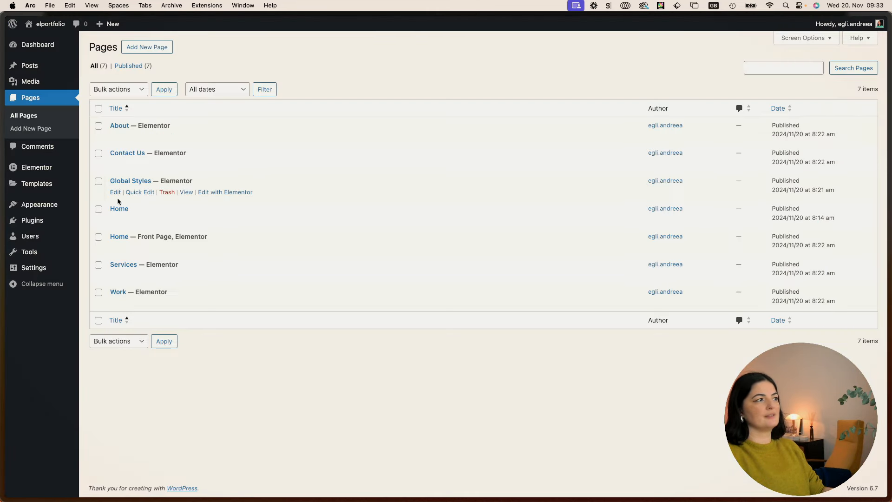
Step: Start a new snippet in Elementor's Custom Code section
mouse_move(36, 167)
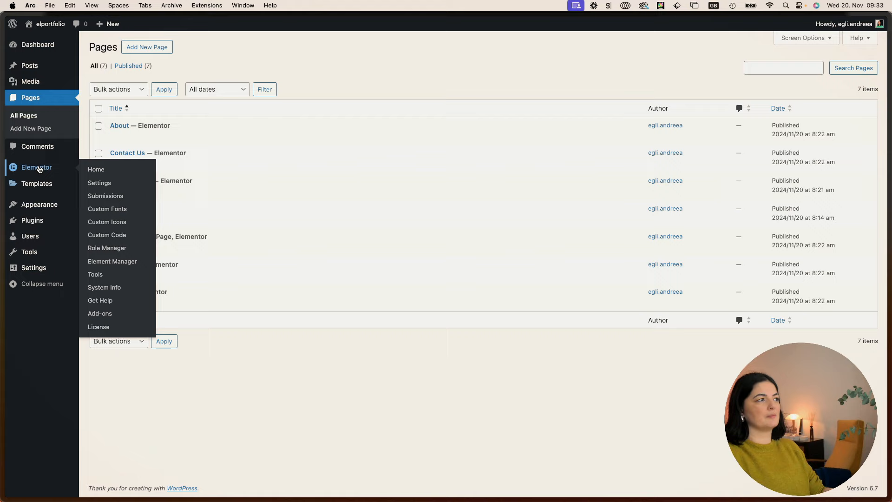
left_click(114, 234)
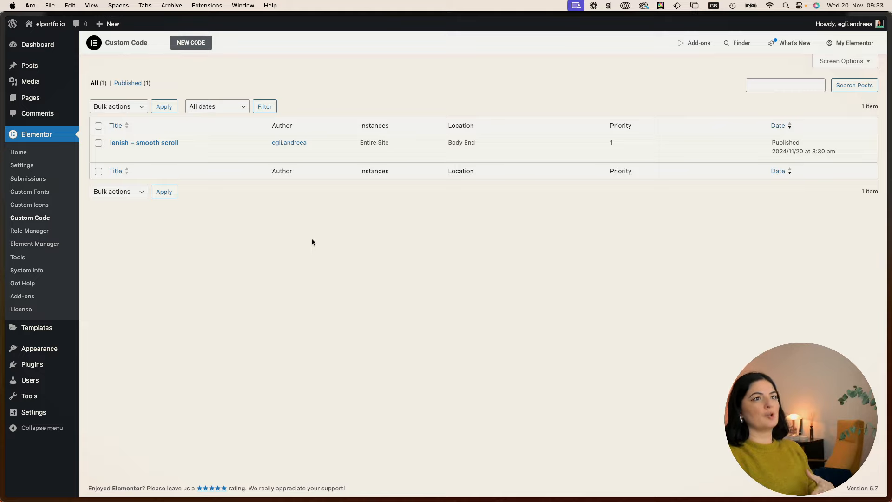
left_click(191, 43)
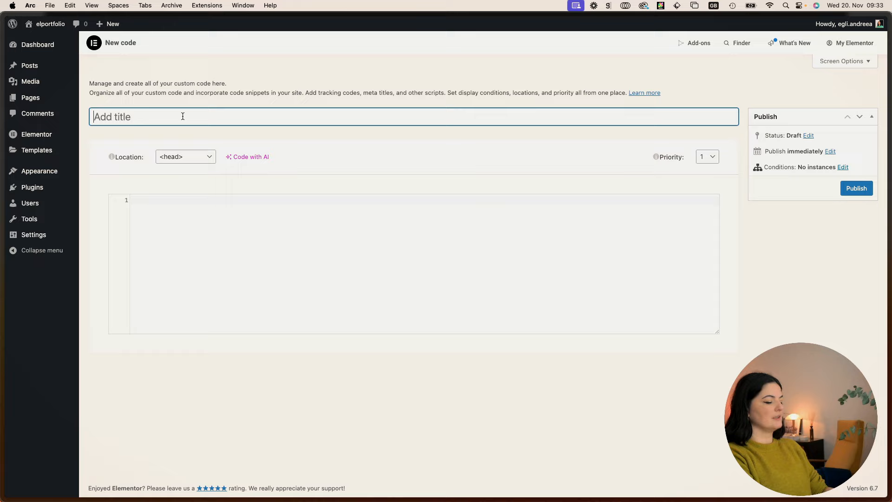
Step: Title the new code snippet "GSAP - text highlight on scroll"
key("Caps_Lock")
type("GSAP")
key("Caps_Lock")
type("- text")
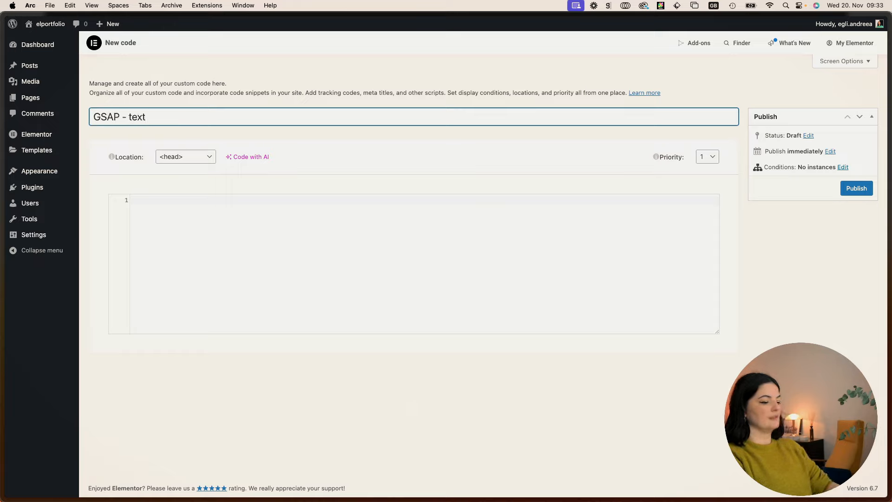
type(" hihgh")
key("BackSpace")
key("BackSpace")
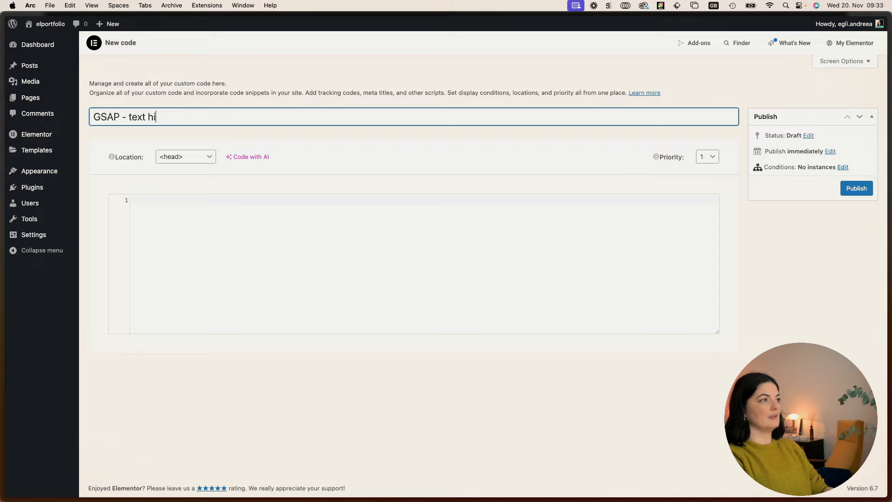
type("ghlight on")
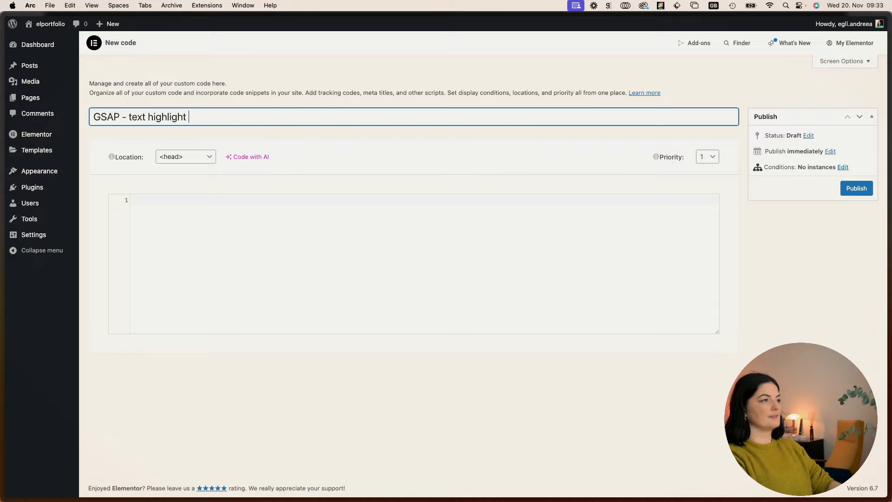
type(" scroll")
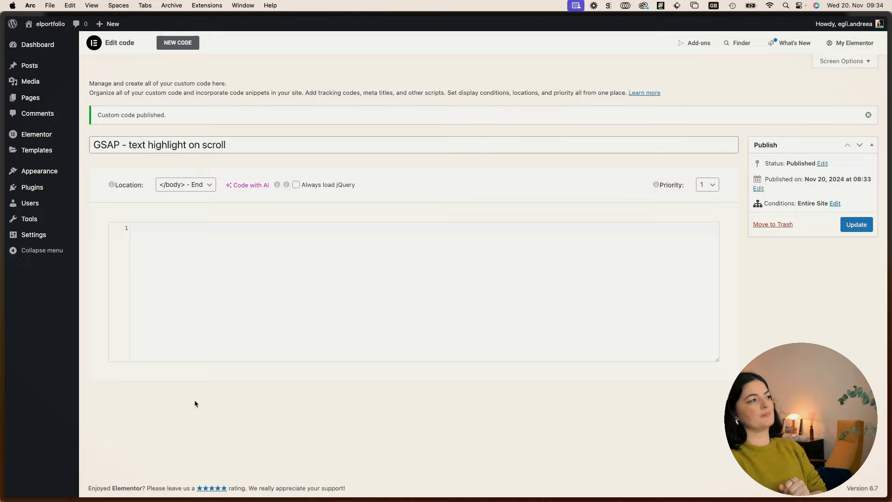
Step: Copy the entire script from the demo page's HTML widget and return to the GSAP snippet's edit page
left_click(37, 410)
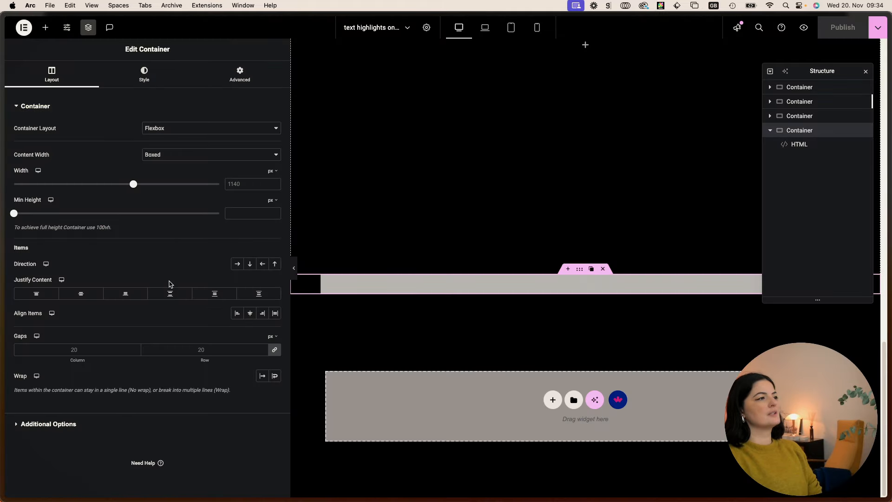
left_click(797, 144)
left_click_drag(74, 389, 10, 136)
key("super+c")
mouse_move(1, 404)
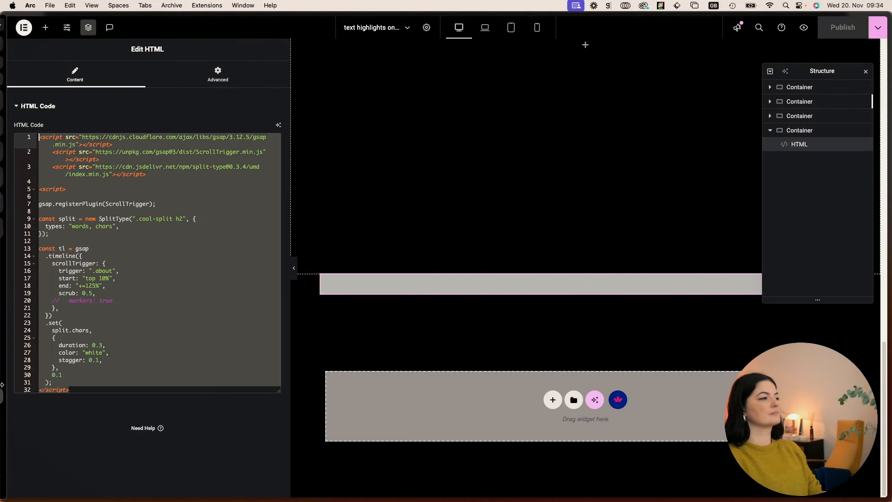
left_click(40, 339)
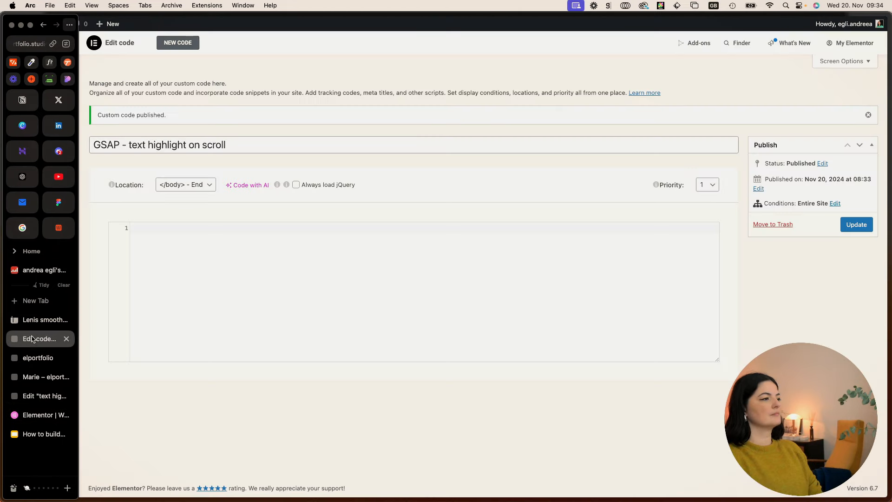
Step: Paste the copied script into the empty GSAP snippet's code area and update the snippet
left_click(154, 254)
key("super+v")
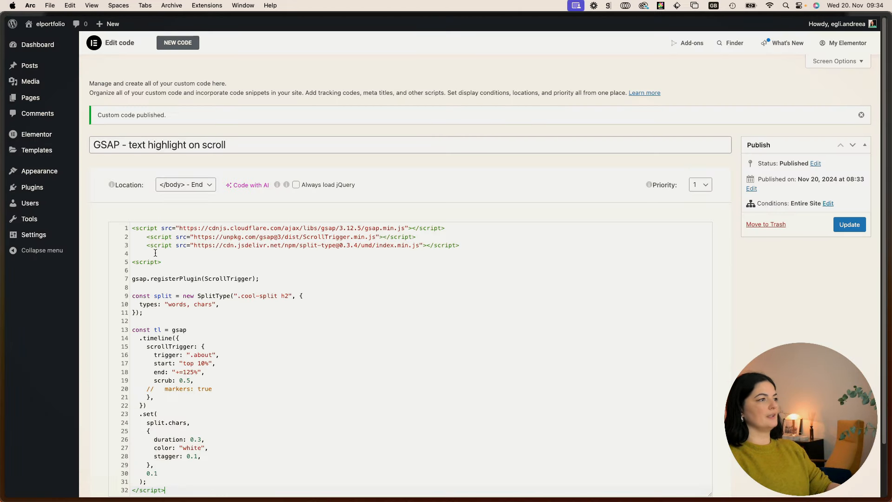
left_click(850, 225)
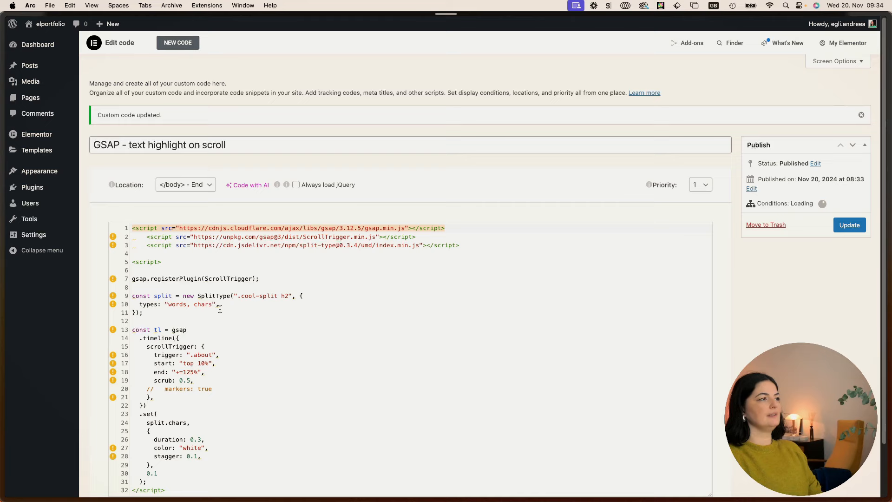
Step: Remove the leading indentation from the ScrollTrigger and split-type script lines, then update the snippet
left_click(148, 238)
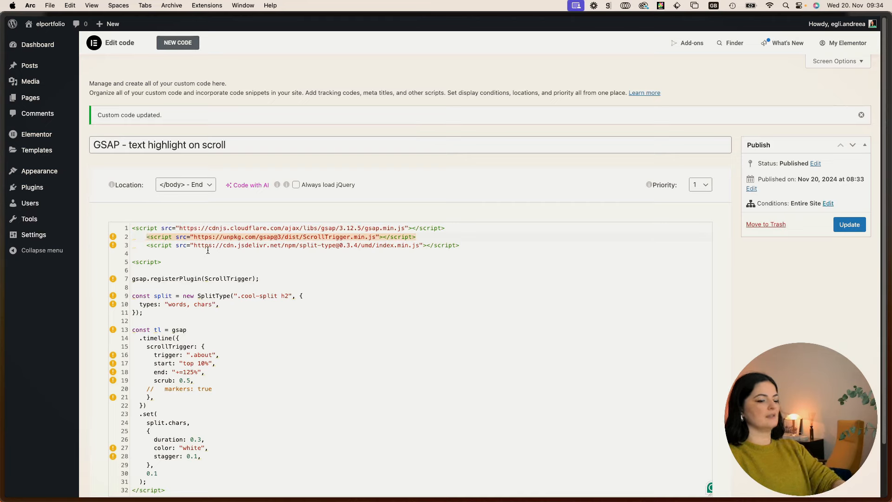
key("BackSpace")
key("BackSpace")
key("BackSpace")
left_click(147, 246)
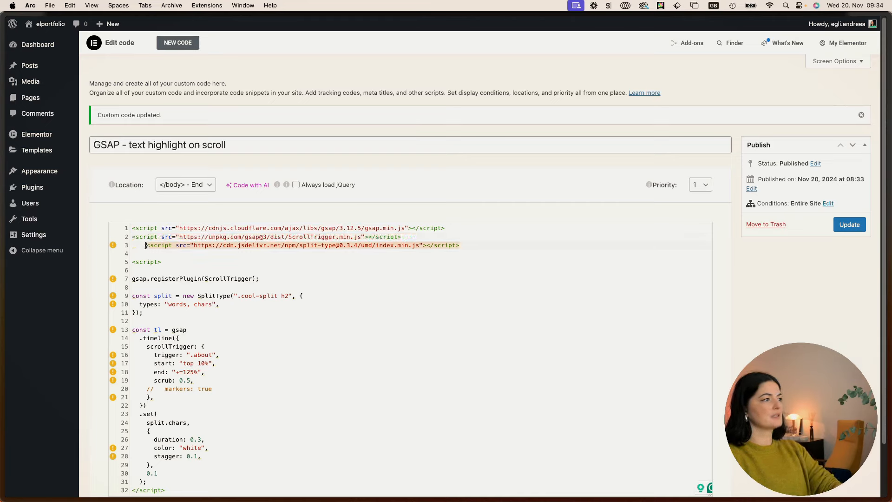
key("BackSpace")
key("BackSpace")
key("BackSpace")
key("BackSpace")
left_click(850, 225)
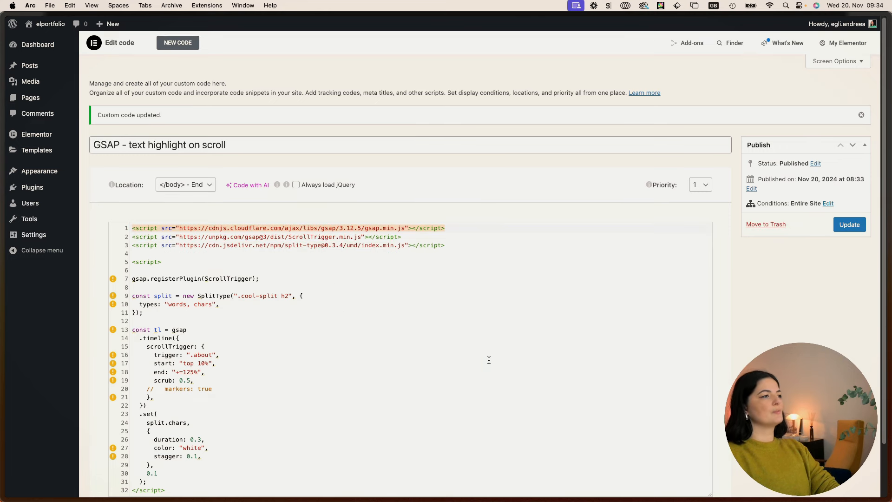
Step: Examine the ".cool-split h2" selector in the snippet's SplitType line, including its class name and heading tag
left_click(387, 336)
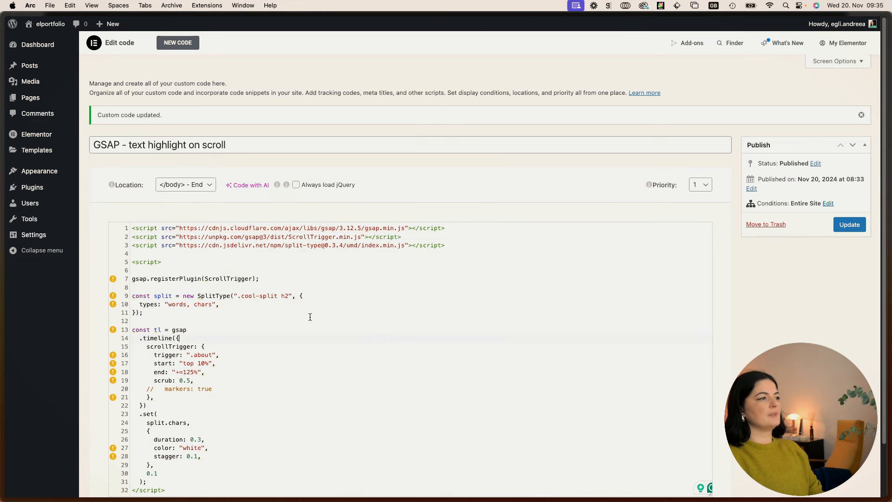
scroll(315, 351, "down", 2)
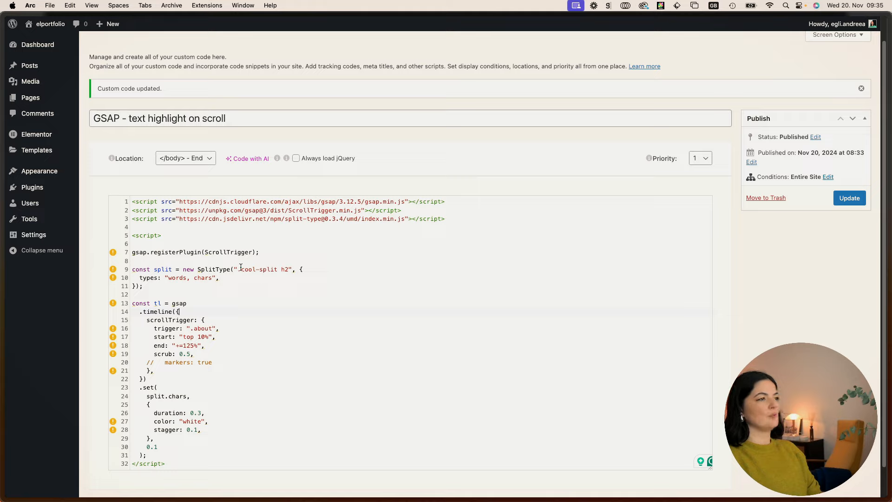
left_click_drag(239, 270, 287, 270)
left_click(281, 284)
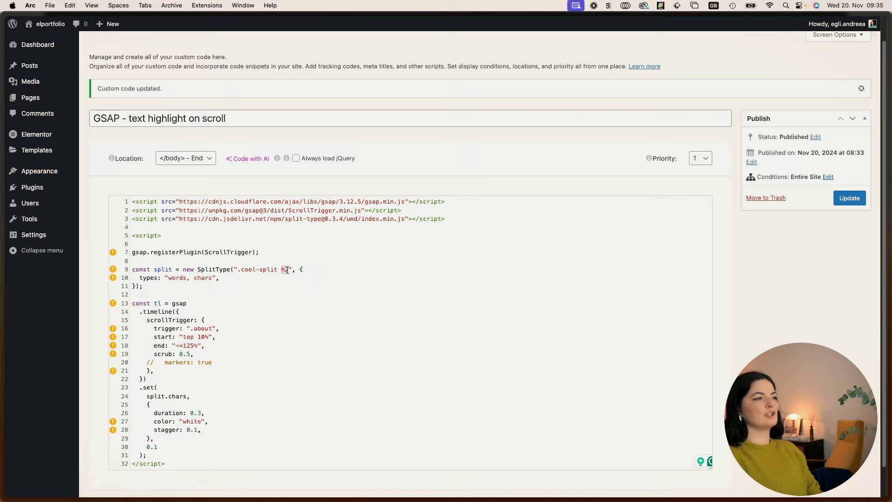
left_click(291, 305)
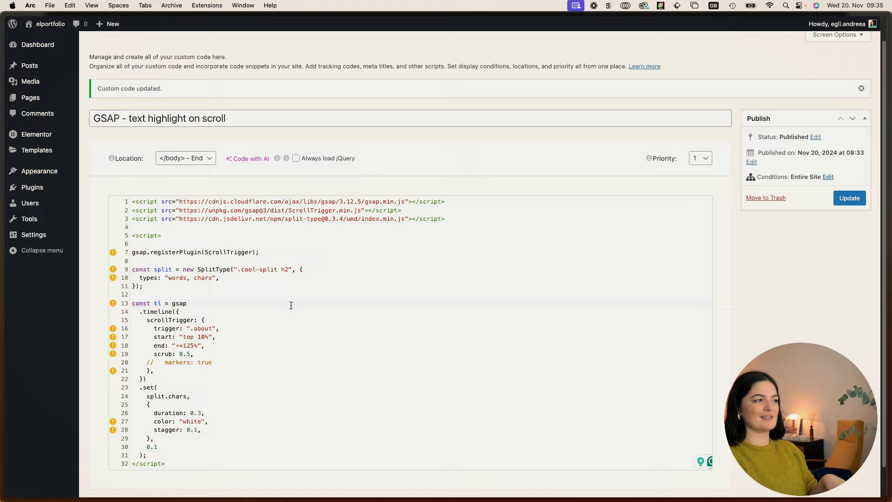
double_click(285, 270)
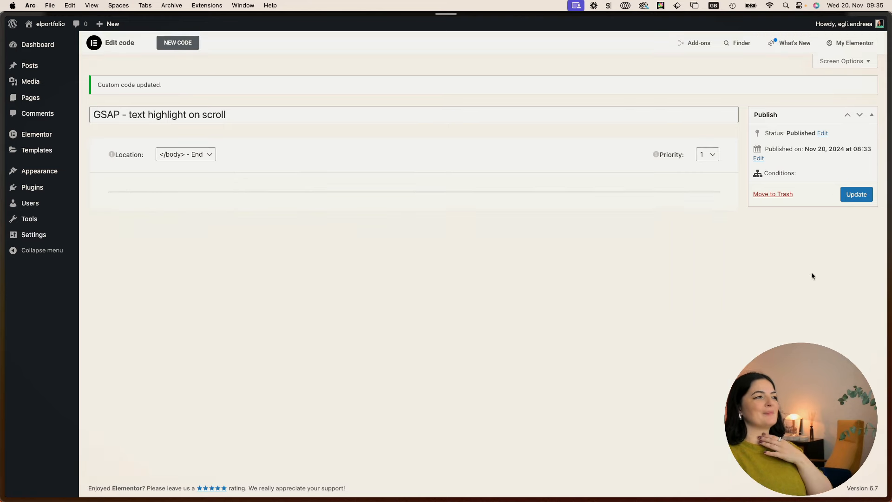
Step: Open the Home front page for editing with Elementor and dismiss the launchpad checklist and its tip
mouse_move(33, 179)
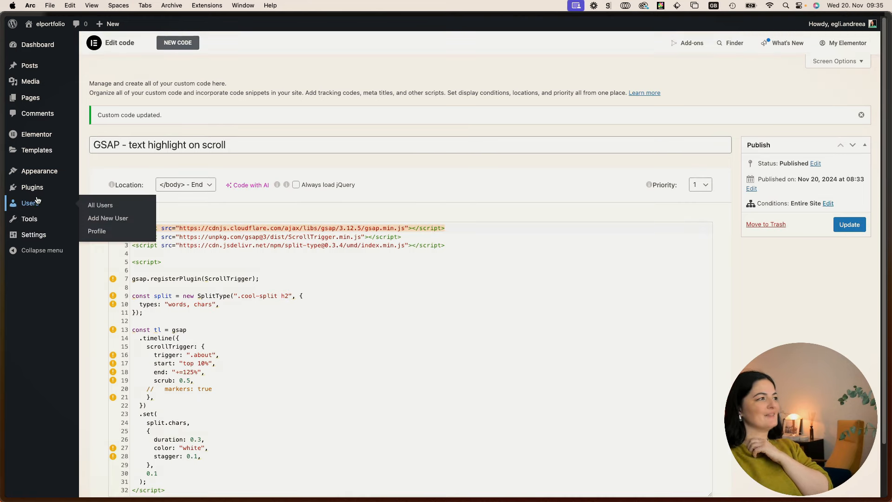
left_click(32, 98)
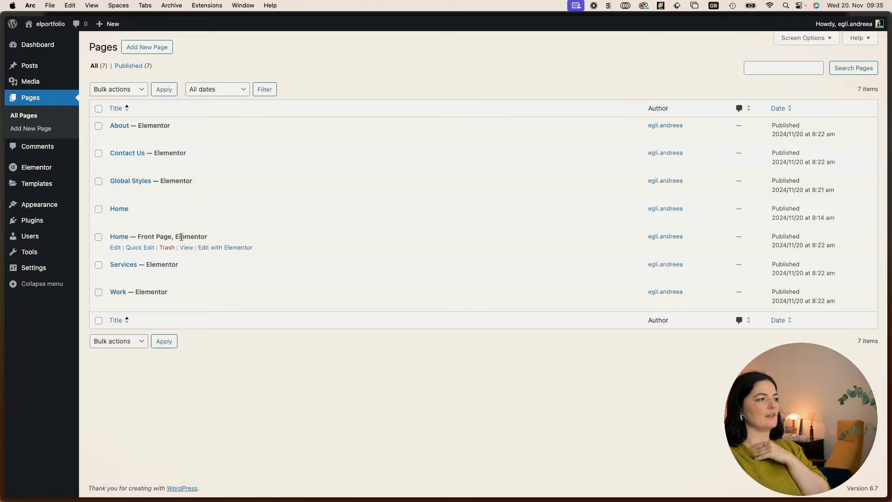
left_click(204, 250)
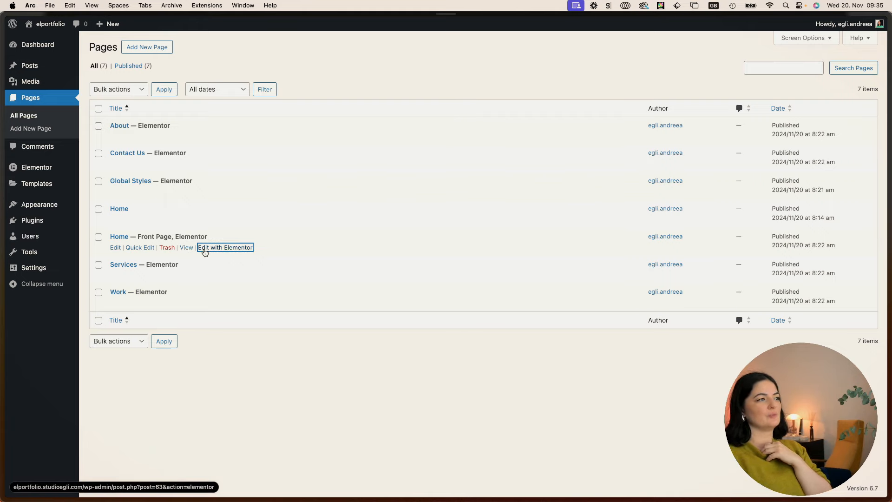
scroll(515, 327, "down", 12)
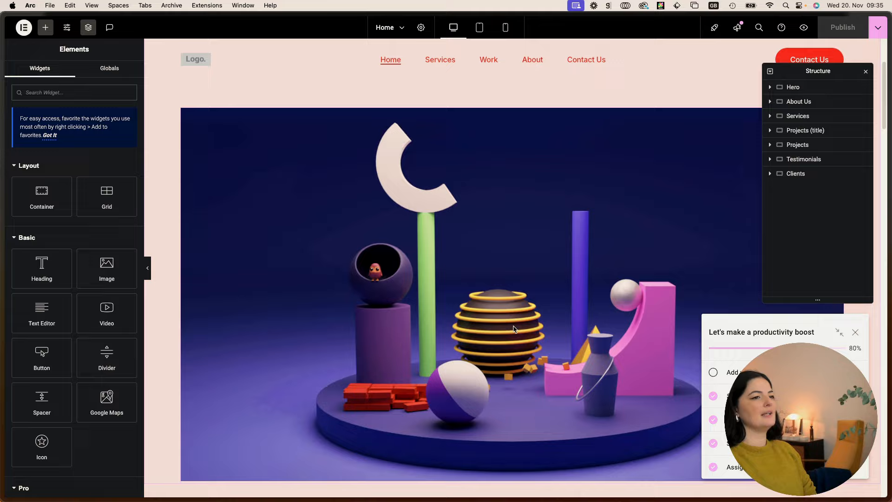
left_click(855, 334)
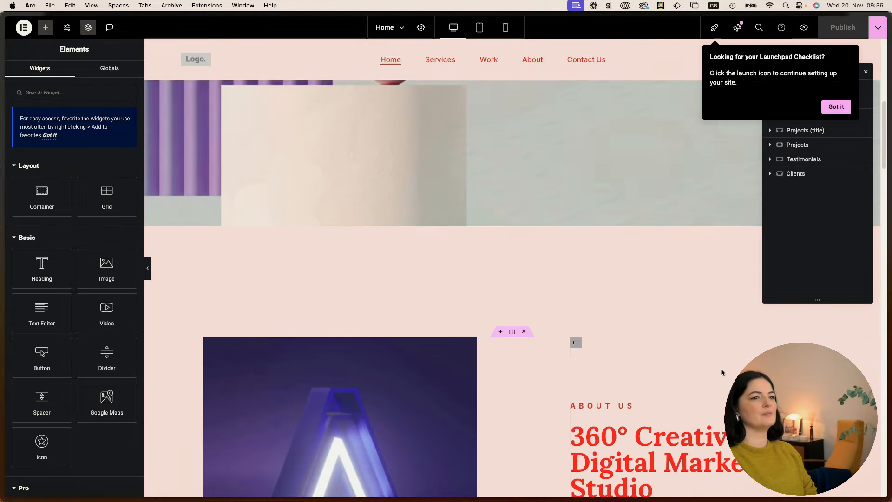
left_click(832, 110)
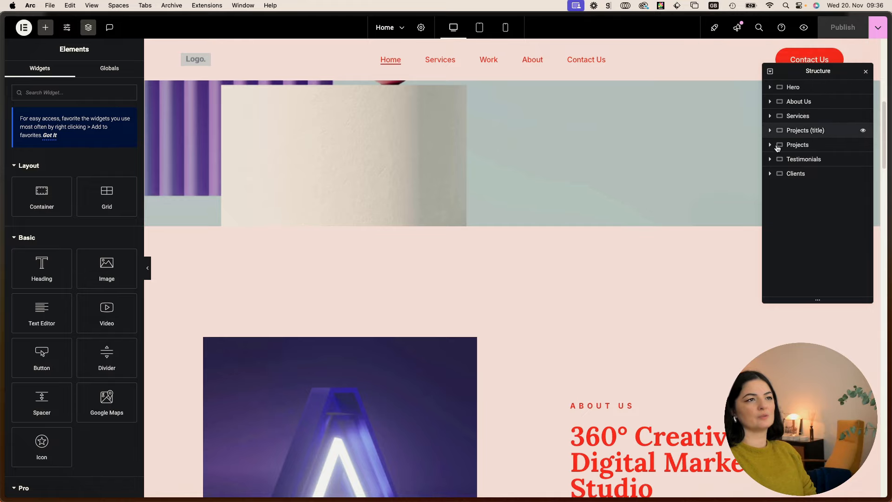
Step: Inspect the About Us section's container, main heading and paragraph to check the heading's HTML tag
scroll(608, 371, "down", 5)
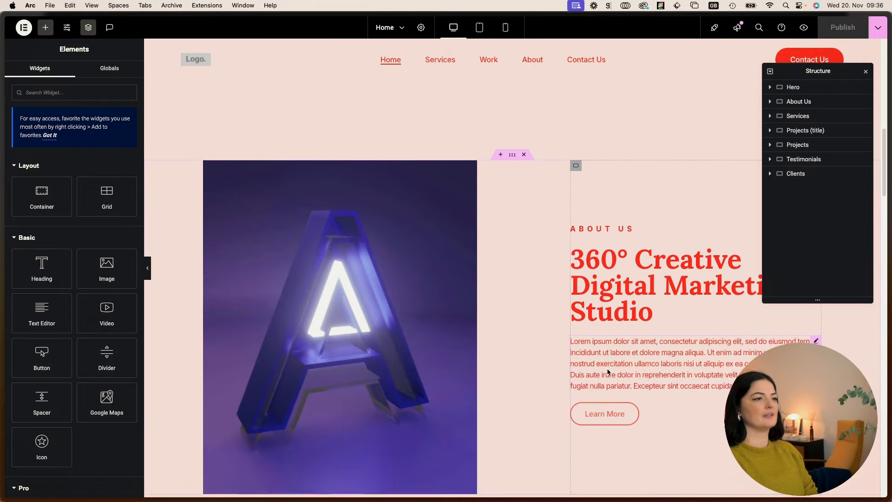
scroll(607, 369, "up", 2)
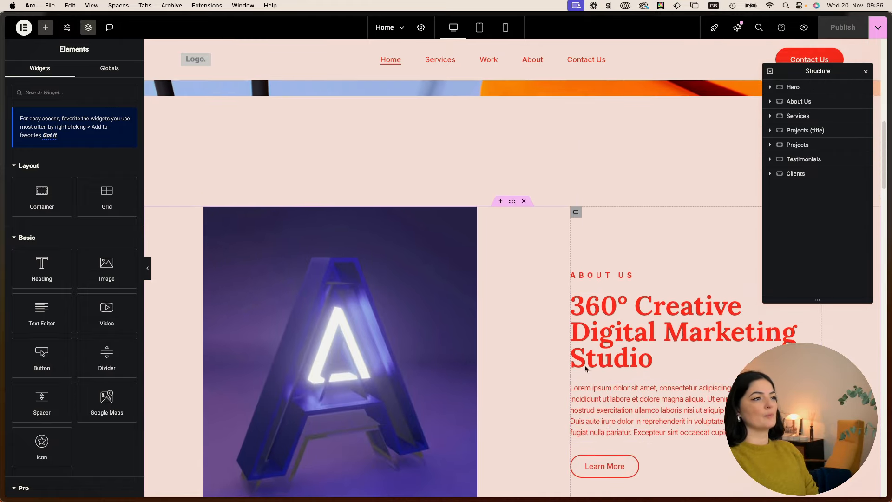
left_click(512, 202)
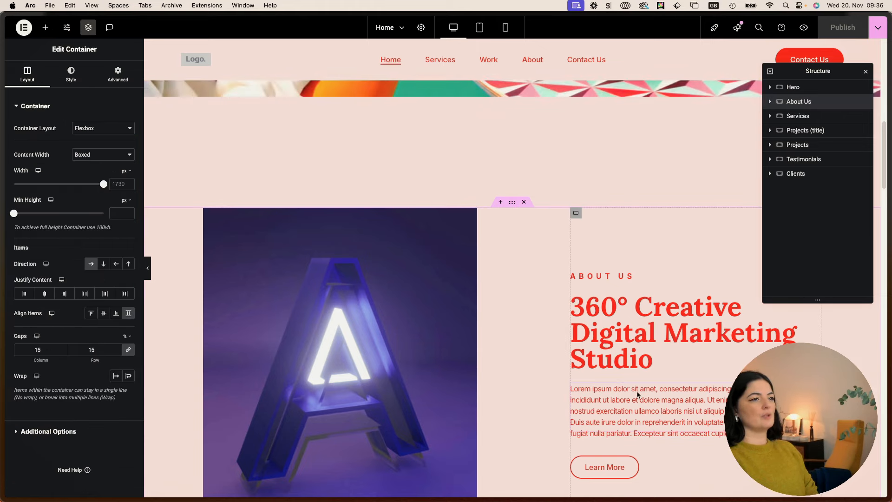
left_click(625, 335)
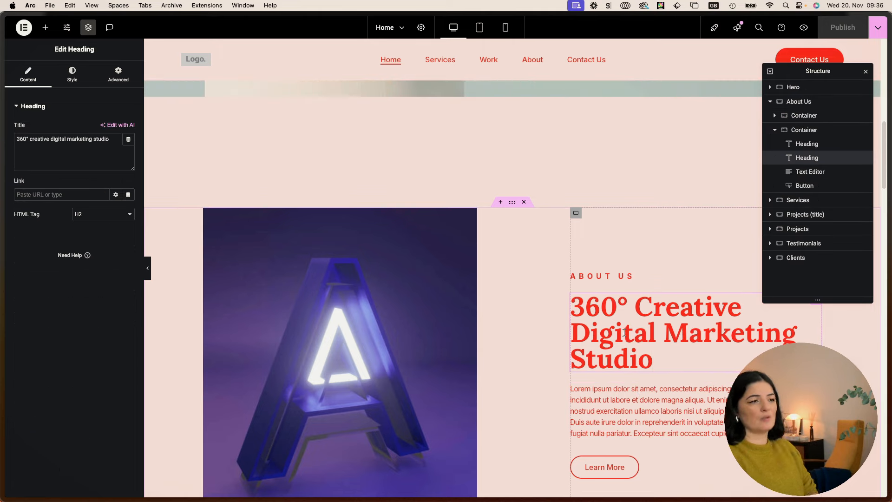
left_click(628, 412)
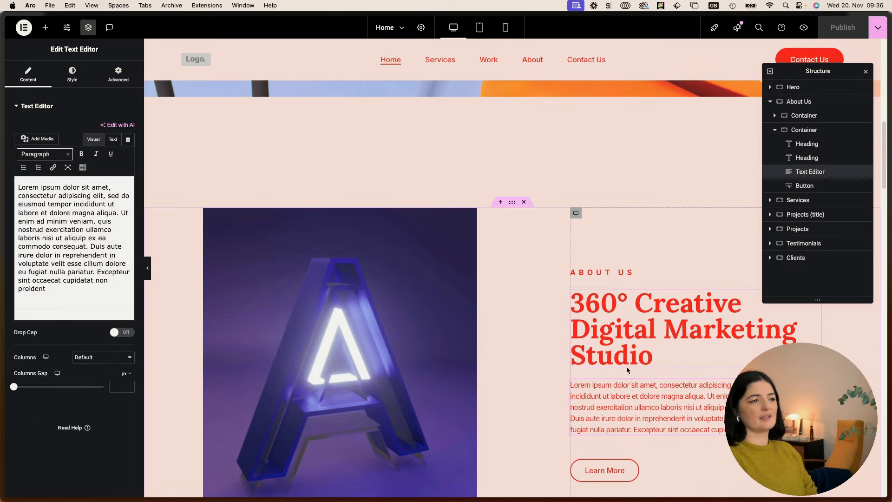
left_click(625, 335)
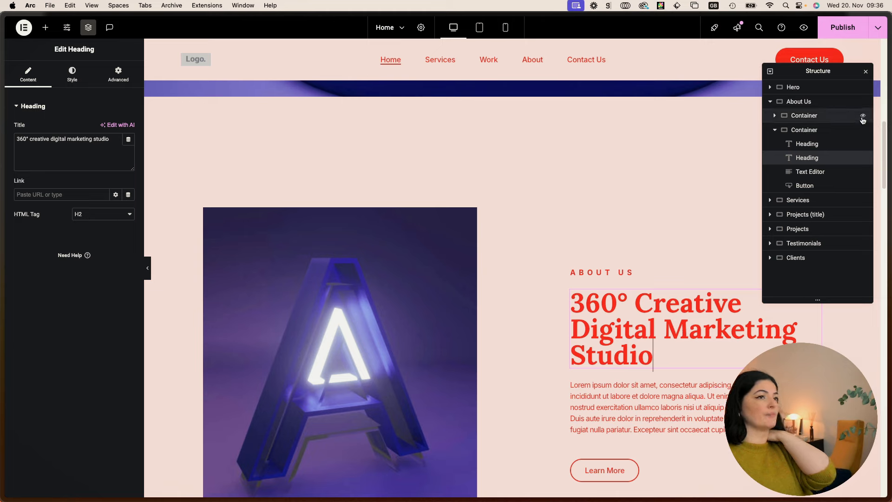
Step: Assign the CSS class cool-split to the About Us container holding the heading and text, and publish the page
left_click(806, 130)
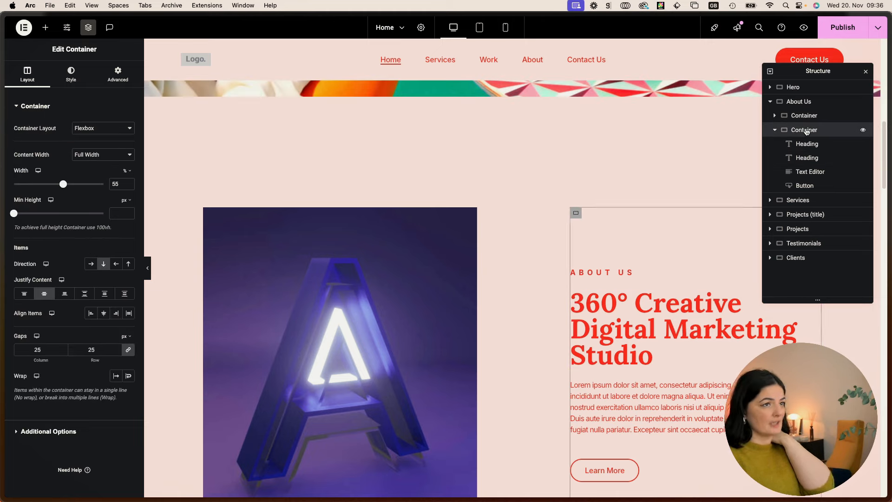
left_click(117, 79)
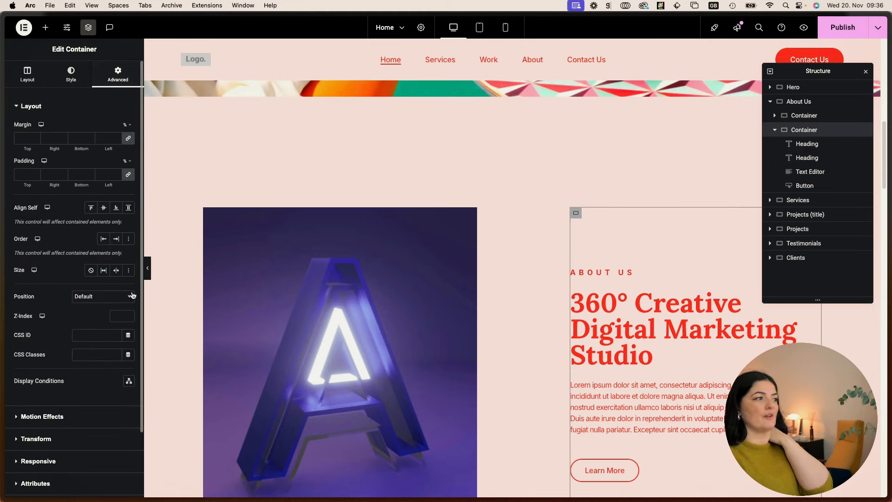
left_click(82, 356)
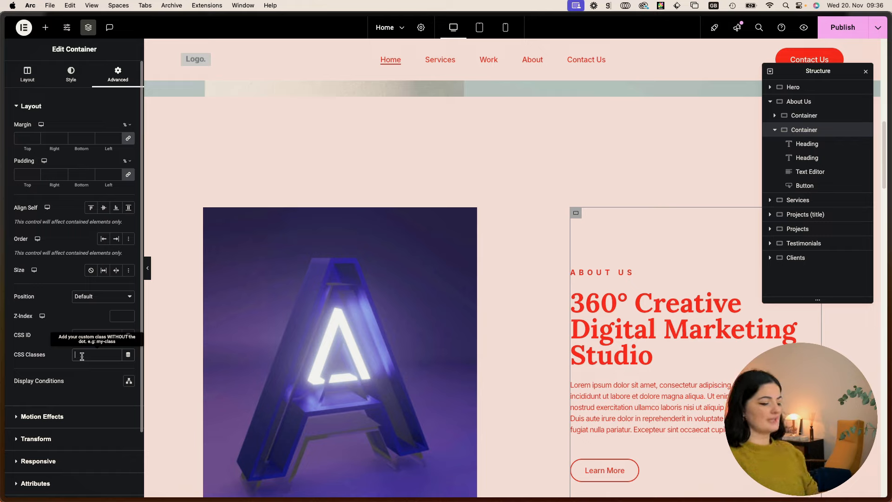
type("cool-split")
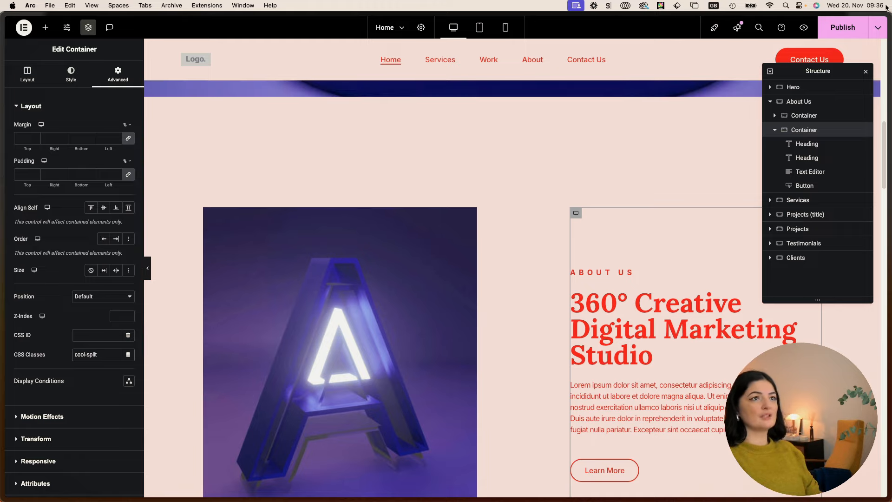
left_click(835, 29)
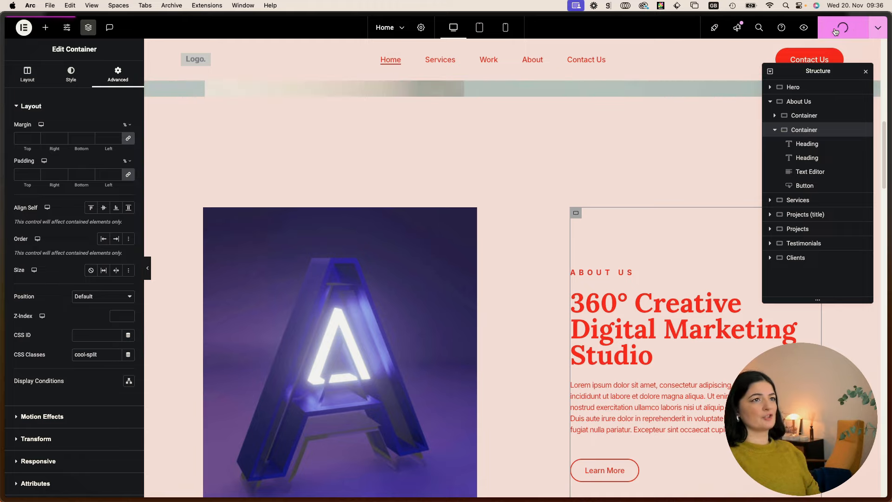
Step: Preview the Home page and check how the About Us heading's highlight behaves while scrolling
left_click(804, 28)
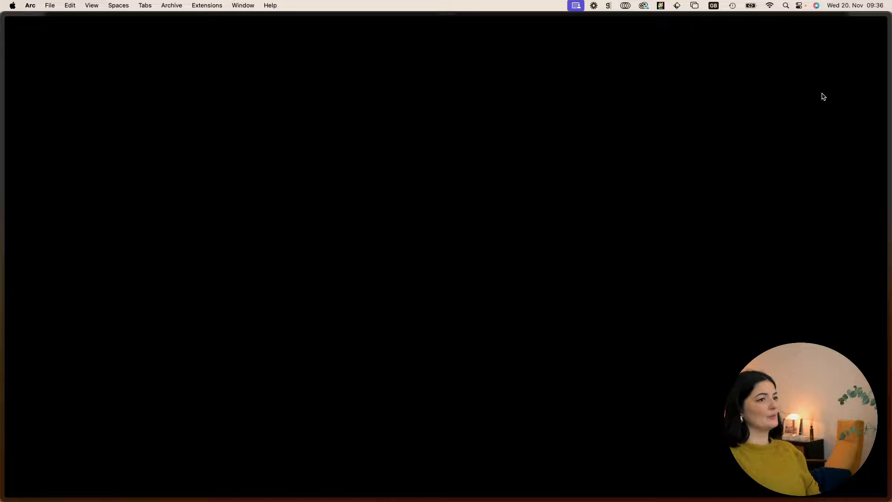
scroll(840, 321, "down", 6)
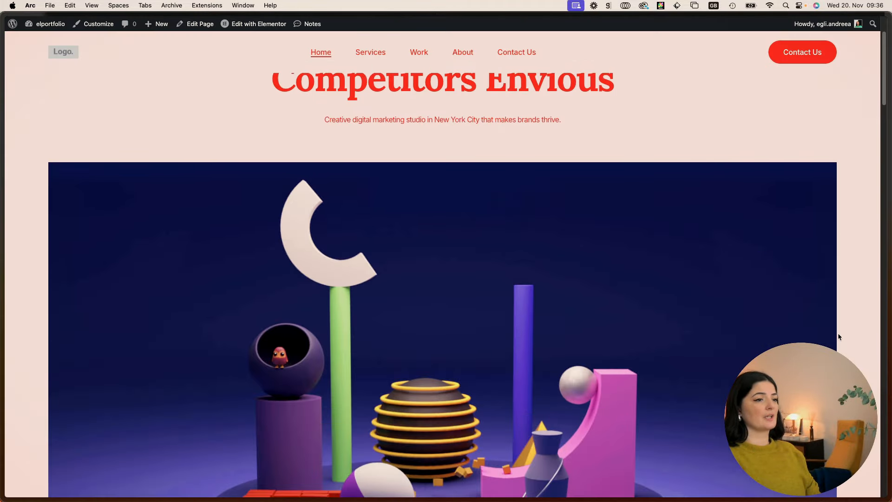
scroll(843, 338, "down", 6)
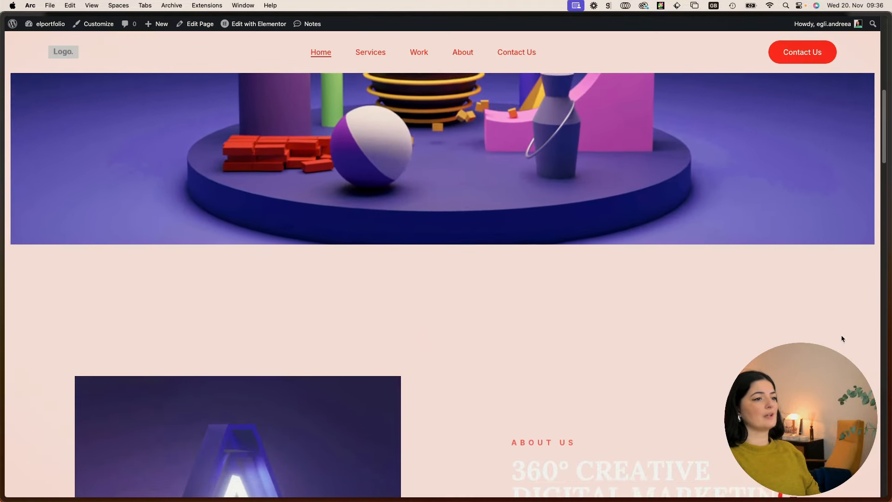
scroll(842, 339, "down", 3)
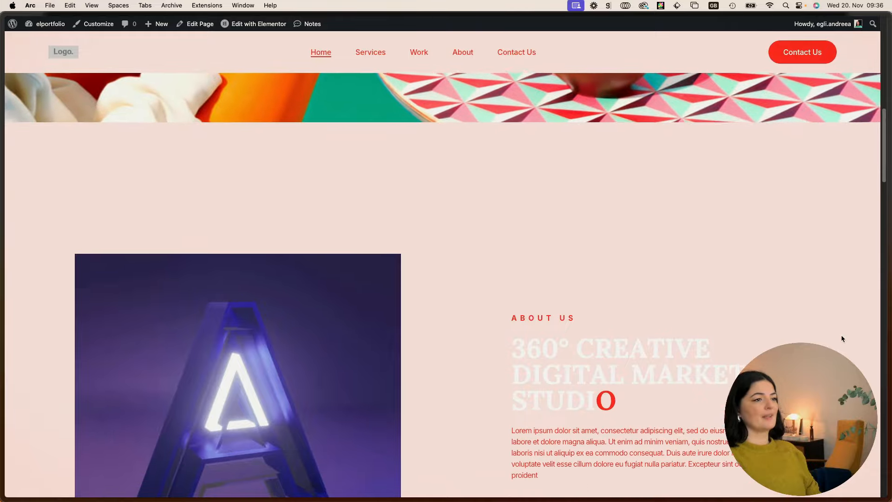
scroll(842, 339, "down", 2)
scroll(842, 339, "up", 7)
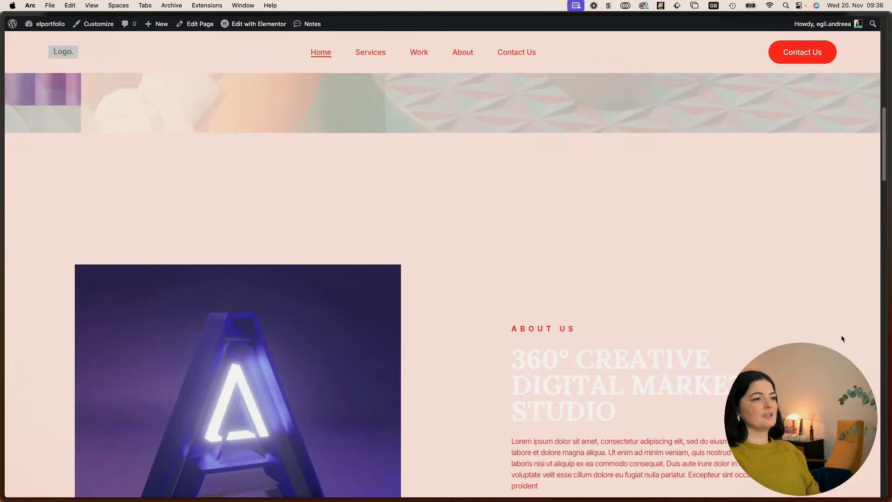
scroll(842, 338, "down", 5)
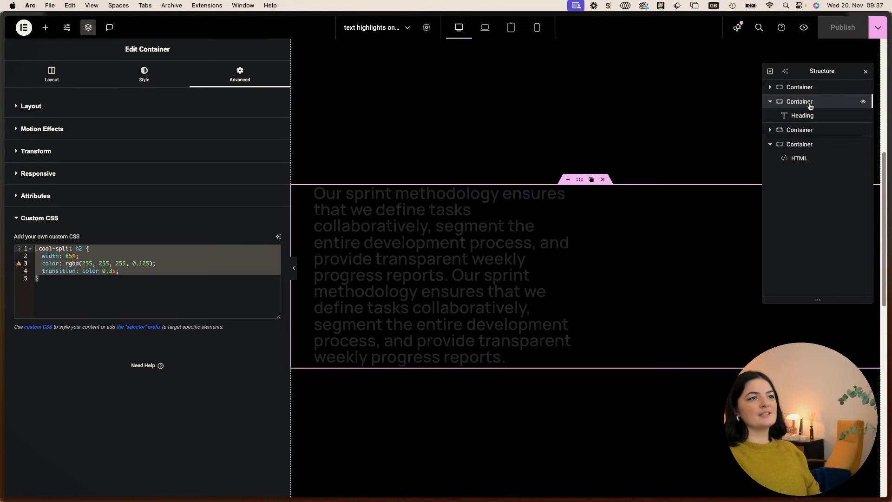
Step: Copy the ".cool-split h2" custom CSS from the demo page's heading container and return to the Home page editor
left_click(78, 301)
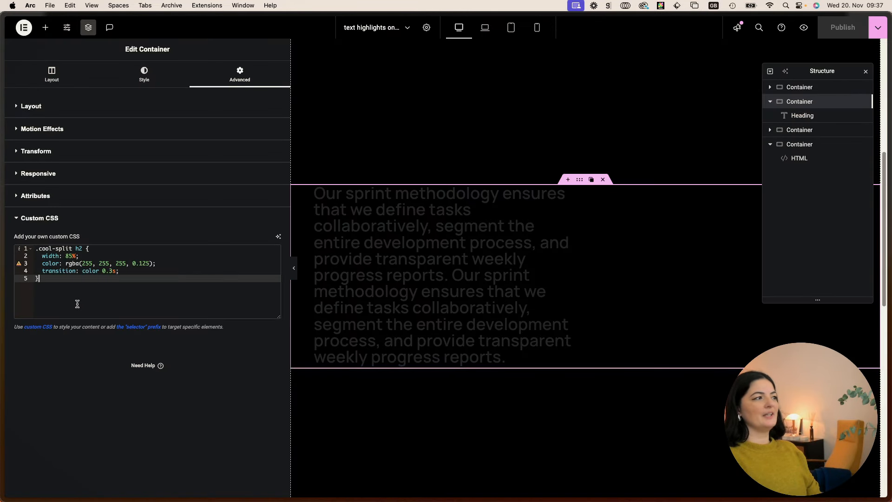
left_click_drag(39, 271, 26, 247)
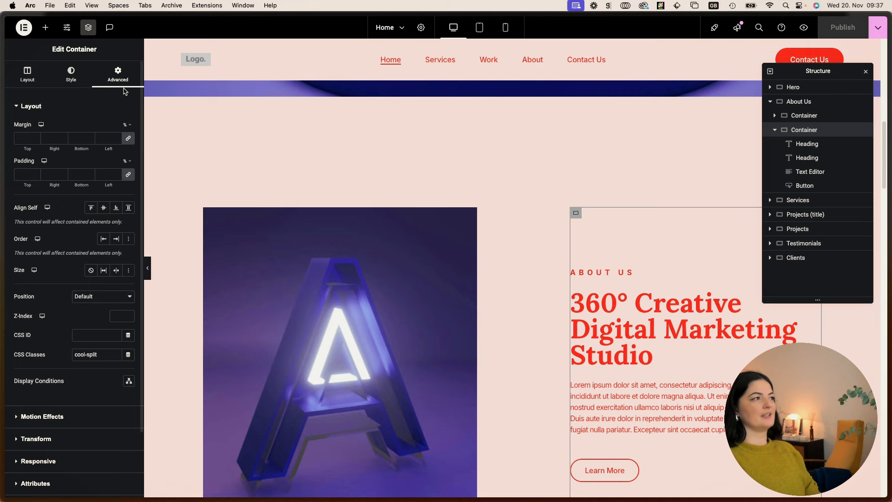
Step: Paste the copied ".cool-split h2" rule into the About Us text container's custom CSS and comment out its width: 85% line
scroll(52, 418, "down", 3)
left_click(52, 426)
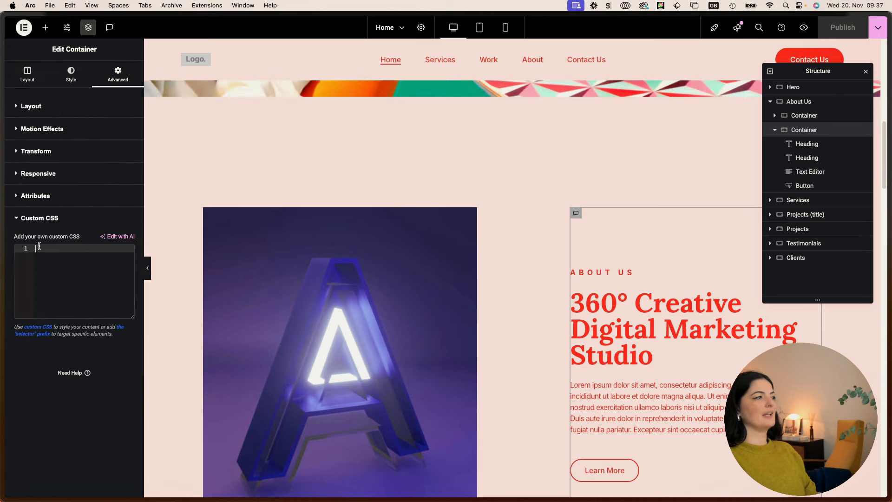
type(".cool-split h2 {   width: 85%;   color: rgba(255, 255, 255, 0.125);   transition: color 0.3s; }")
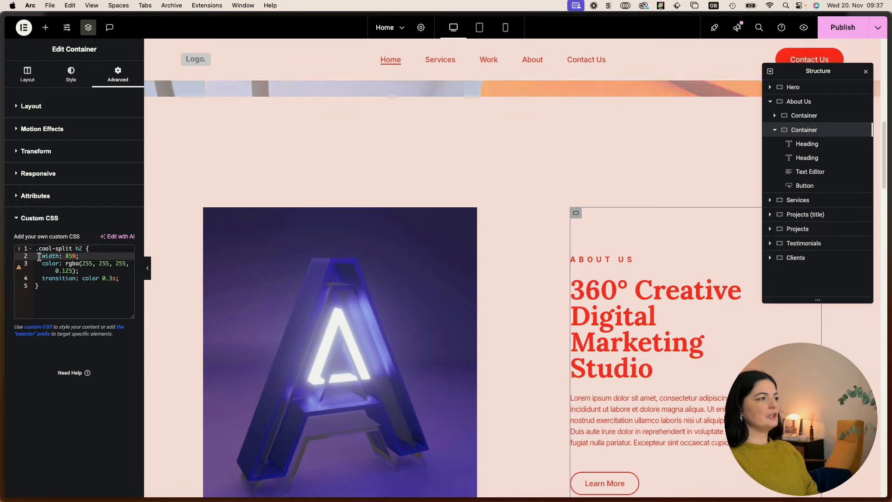
left_click_drag(40, 257, 97, 256)
key("super+slash")
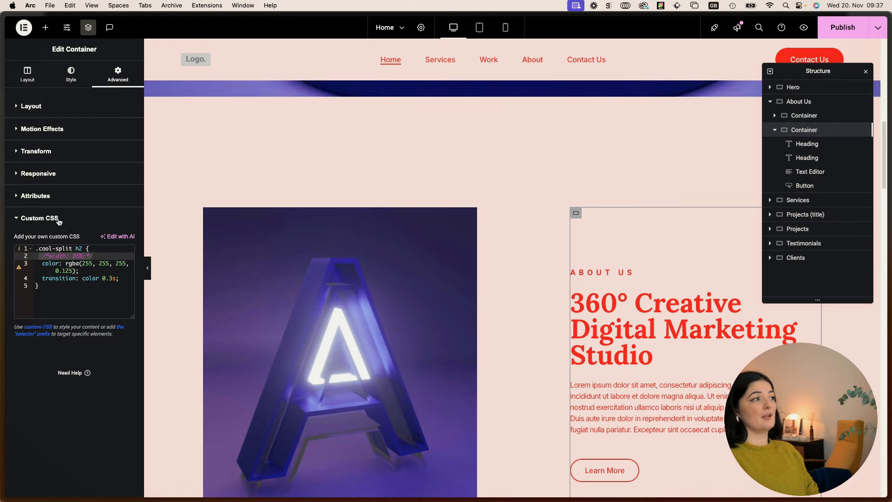
left_click(67, 290)
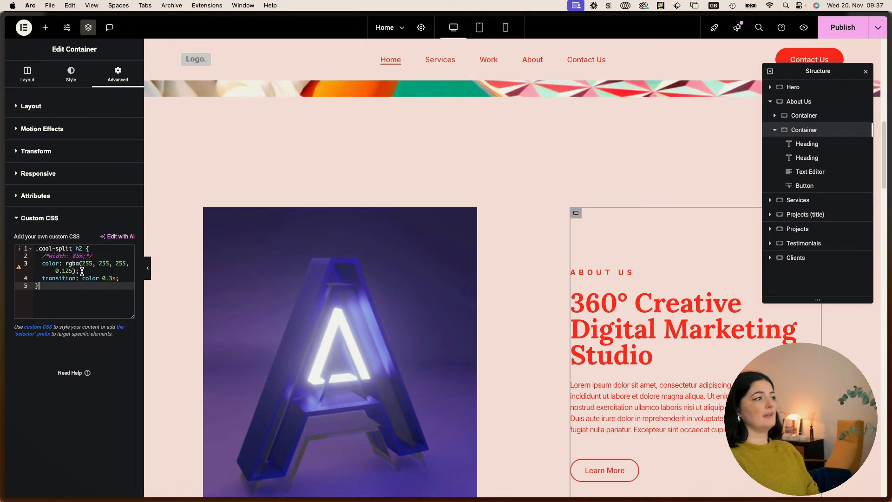
Step: Review the color and transition declarations in the container's custom CSS and publish the Home page
left_click_drag(84, 271, 39, 263)
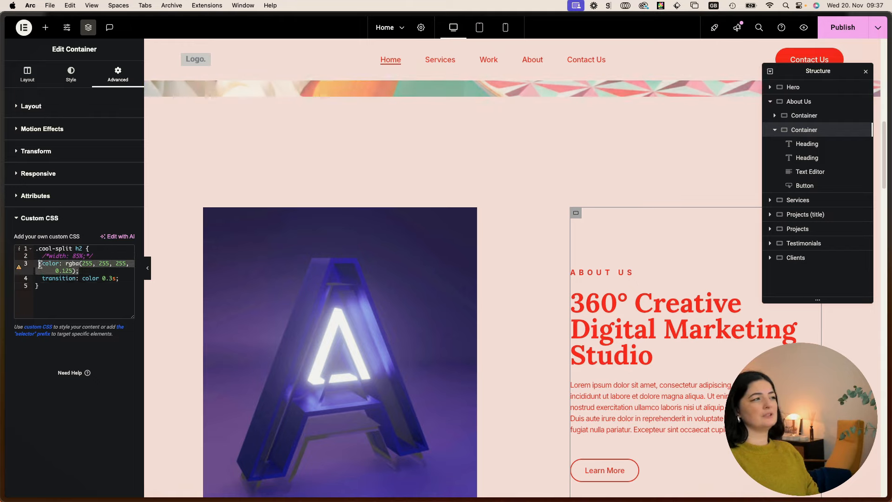
left_click(57, 292)
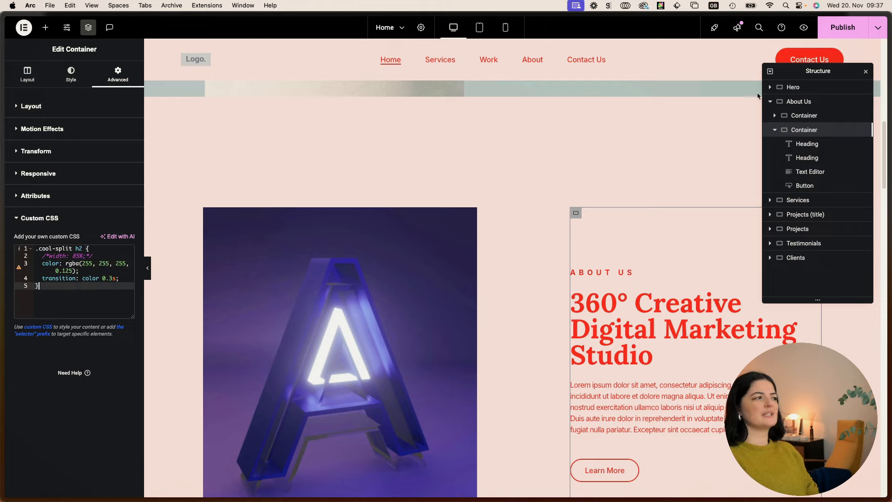
left_click_drag(40, 278, 121, 278)
left_click(848, 27)
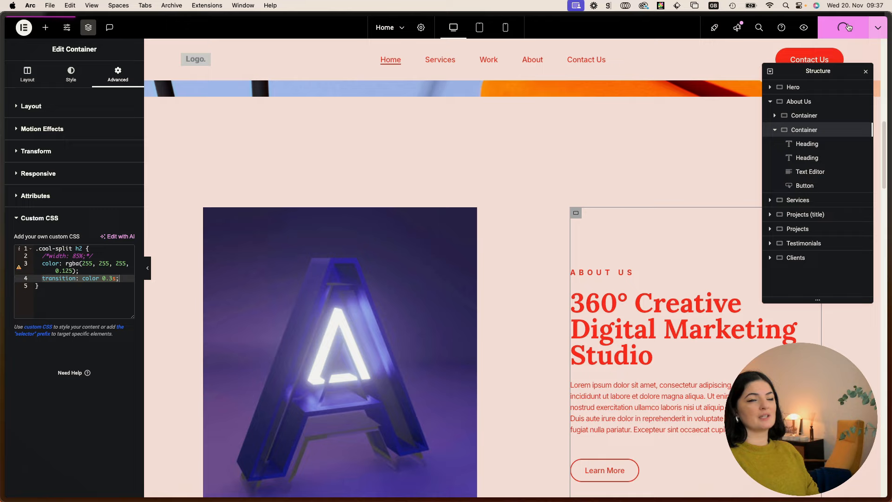
Step: Preview the published Home page and check the About Us heading's colours while scrolling through the section
left_click(805, 28)
scroll(721, 238, "down", 3)
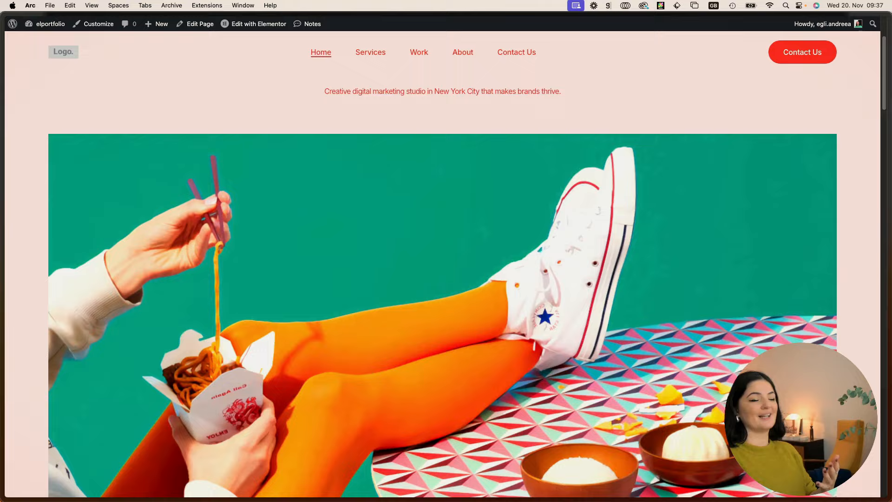
scroll(447, 279, "down", 2)
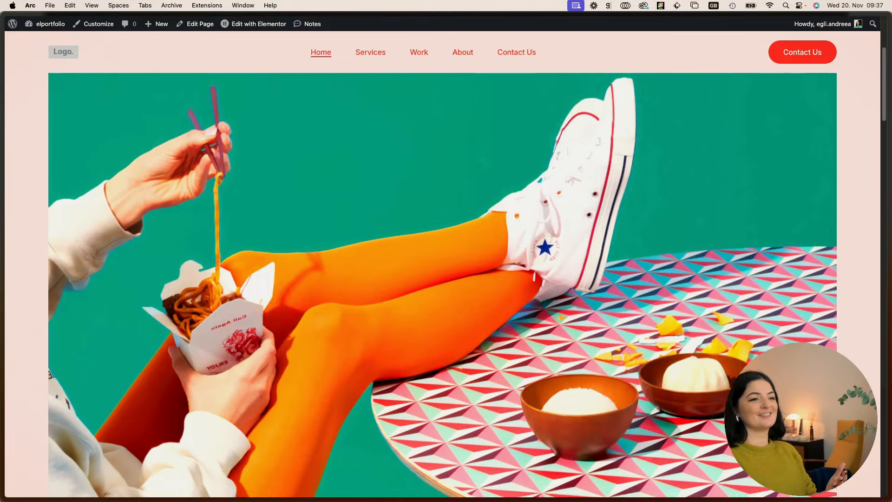
scroll(446, 278, "down", 5)
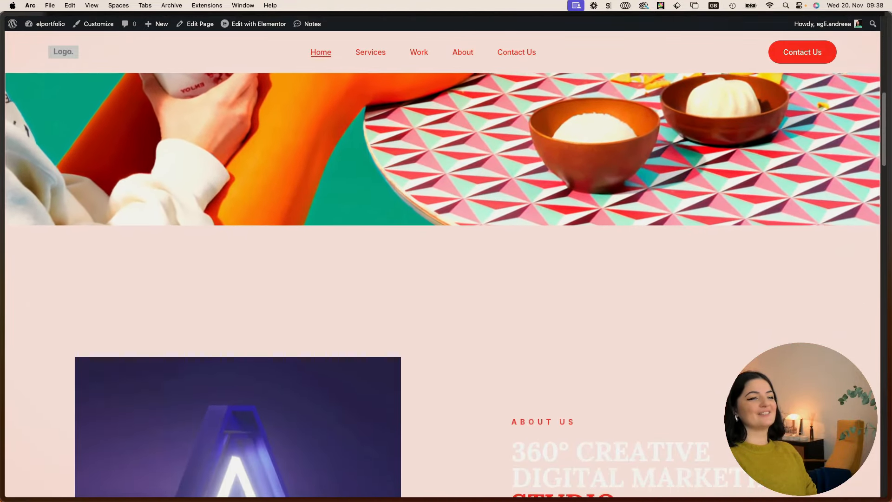
scroll(446, 279, "down", 5)
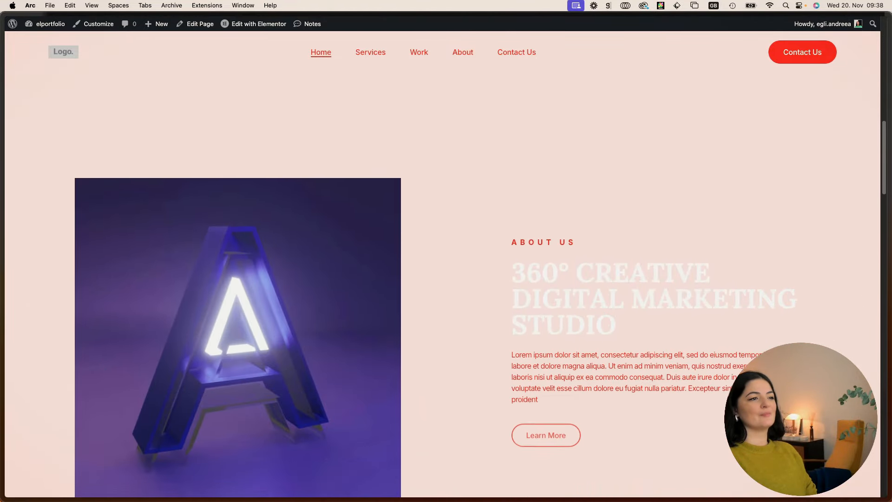
scroll(447, 279, "up", 5)
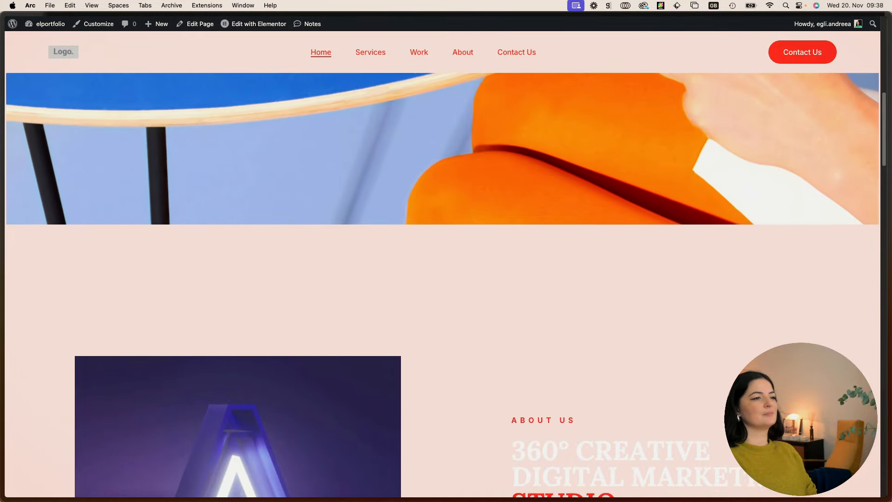
scroll(446, 279, "down", 3)
scroll(697, 342, "down", 3)
Step: Go to the text highlights demo page editor and inspect its heading's typography settings
mouse_move(3, 395)
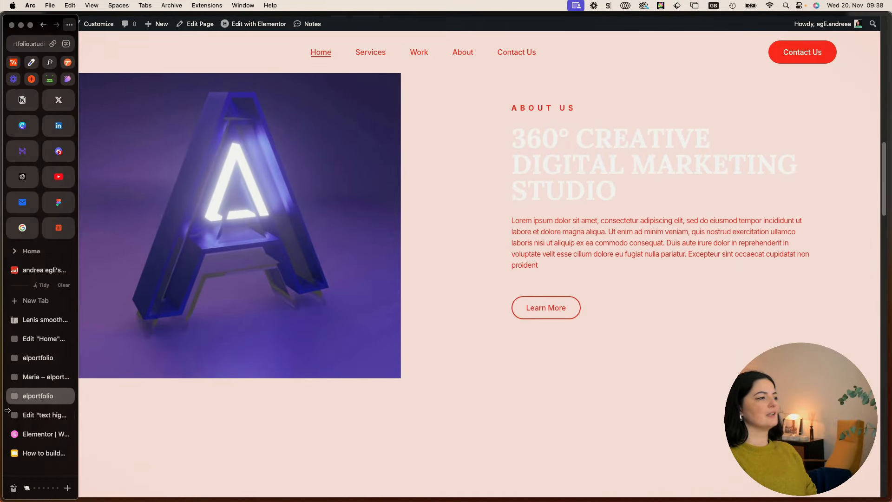
left_click(35, 415)
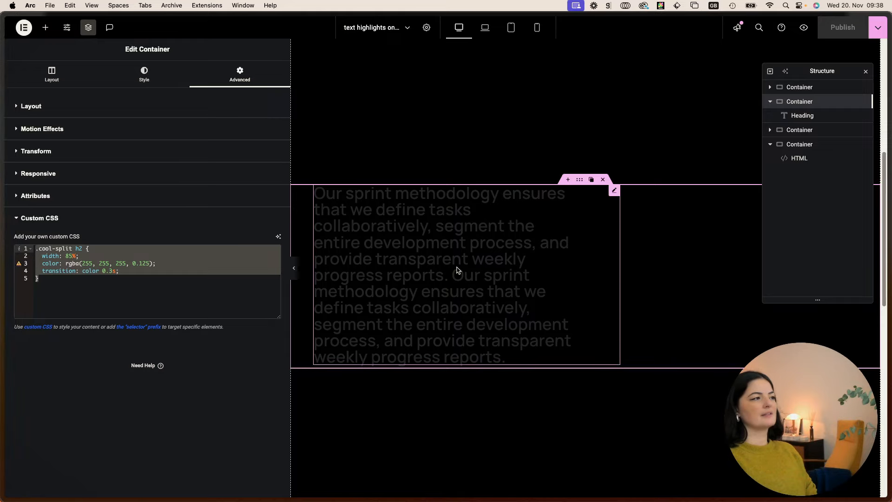
left_click(803, 115)
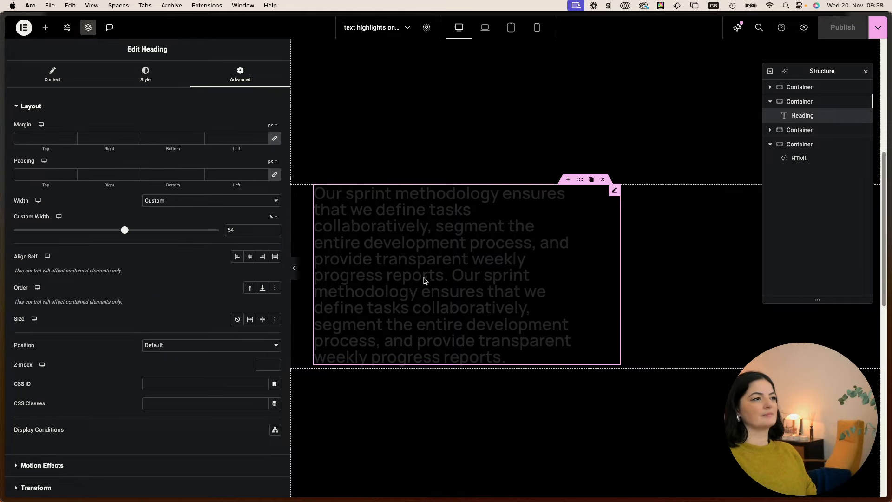
left_click(143, 84)
left_click(274, 168)
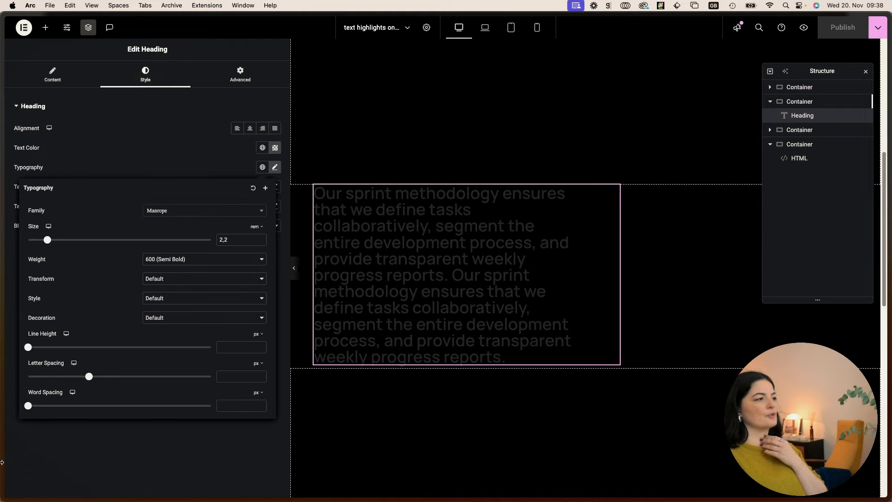
Step: In the Home page editor, replace the About Us main heading's title with the lorem ipsum paragraph below it and publish the page
mouse_move(2, 386)
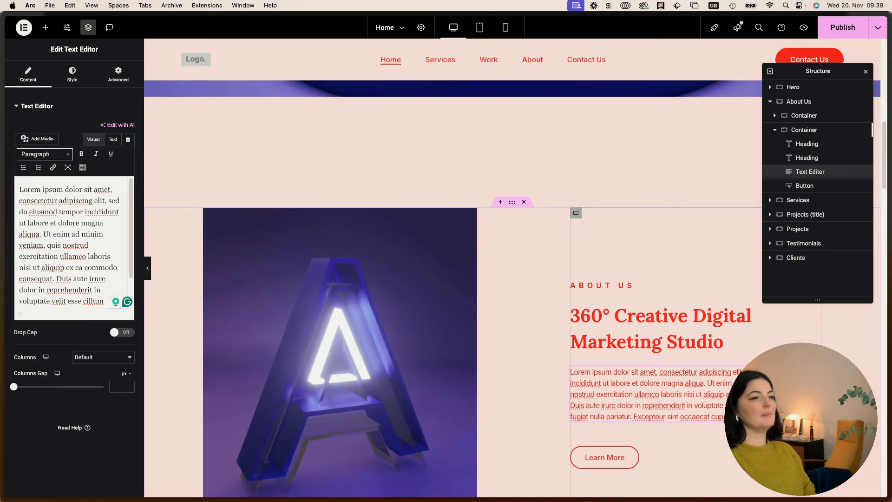
triple_click(616, 383)
key("super+c")
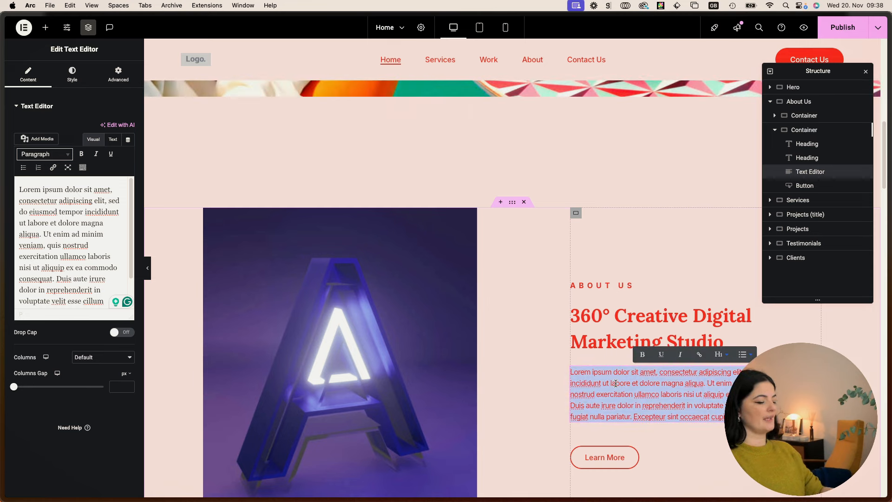
left_click(642, 314)
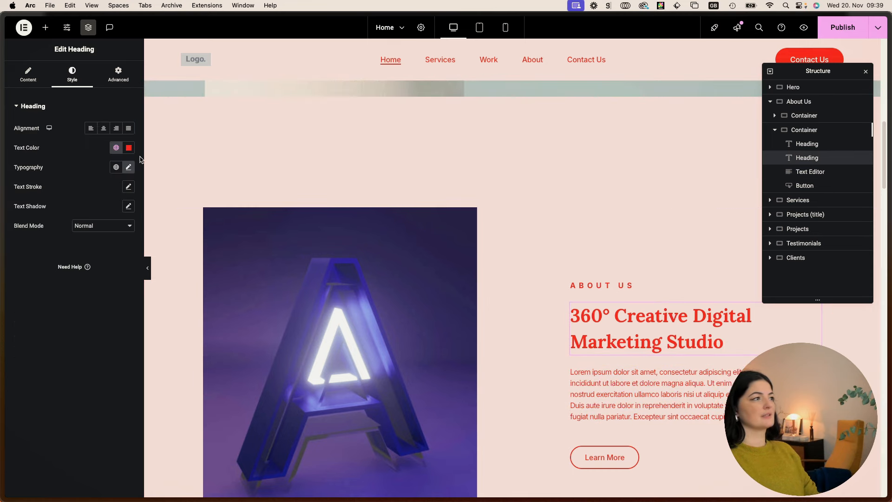
left_click(41, 78)
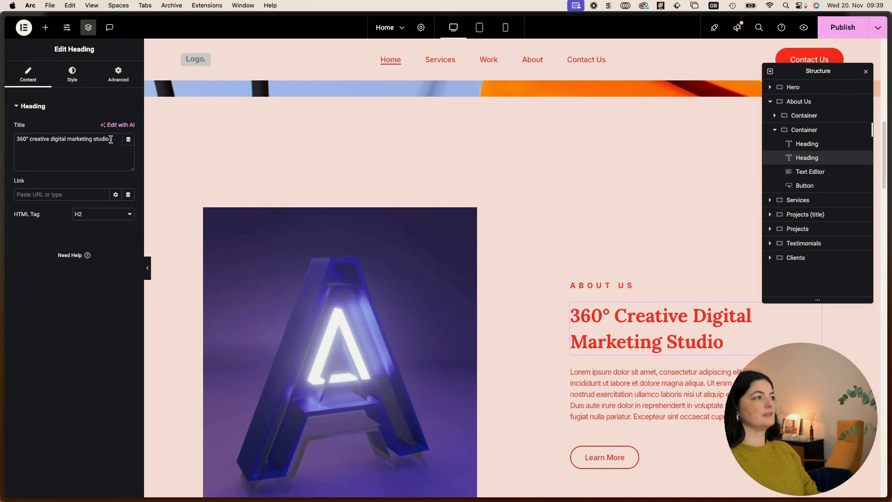
left_click_drag(110, 139, 1, 129)
key("super+v")
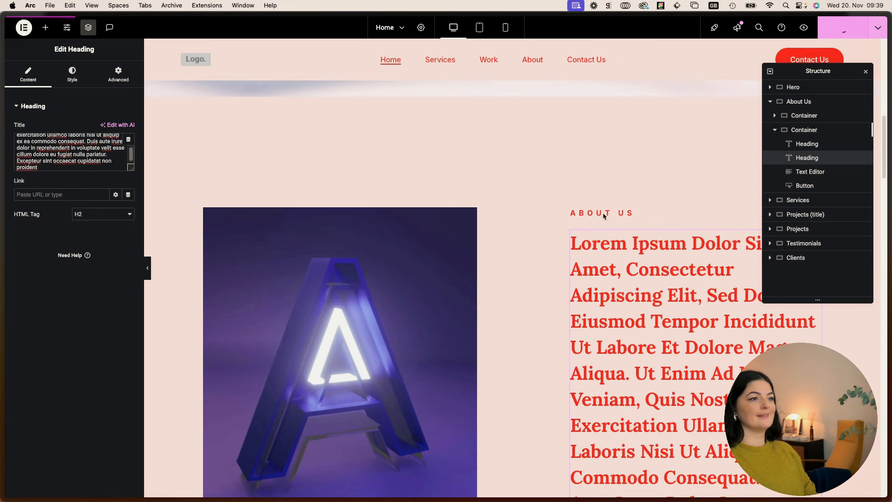
Step: Copy the hex text color of the heading in the text highlights demo page editor
mouse_move(2, 253)
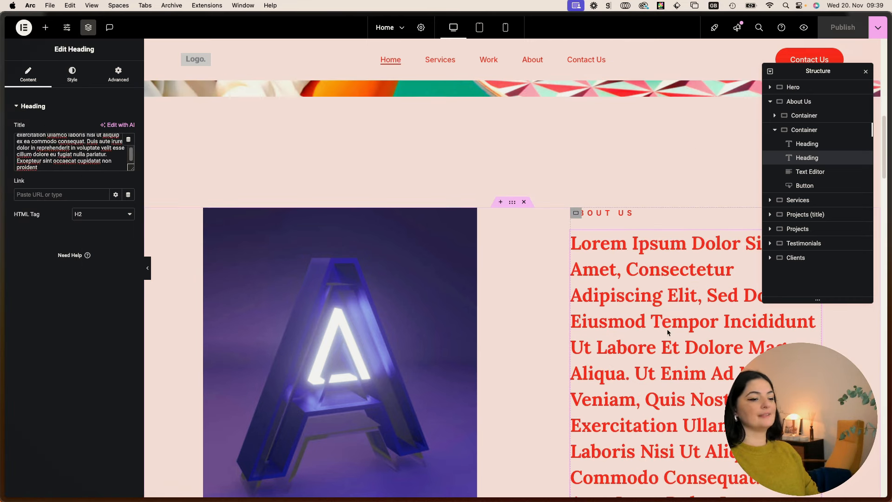
mouse_move(1, 390)
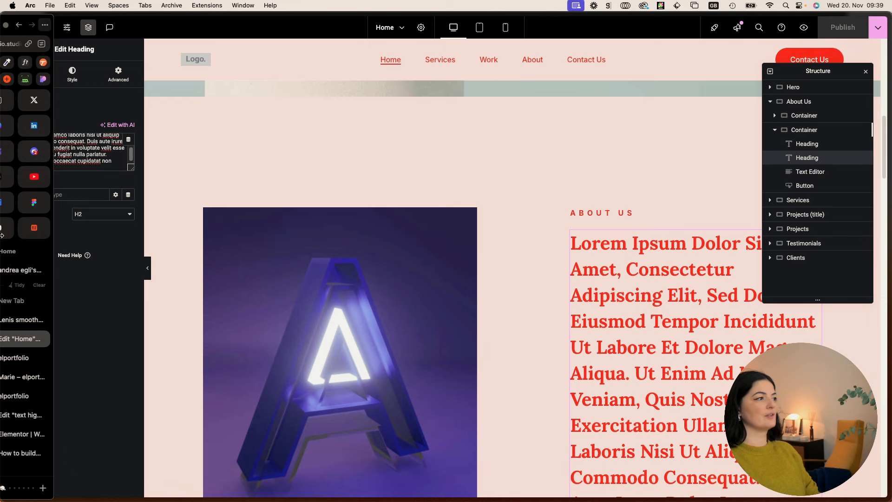
left_click(35, 415)
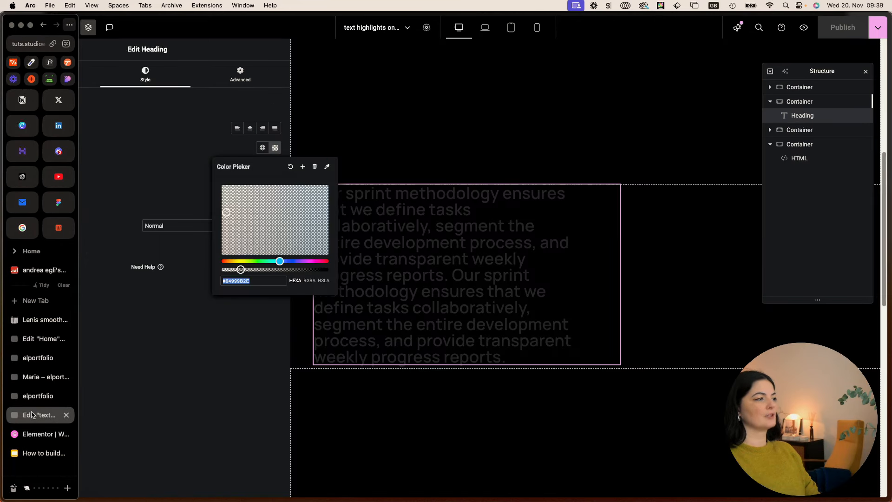
left_click(208, 374)
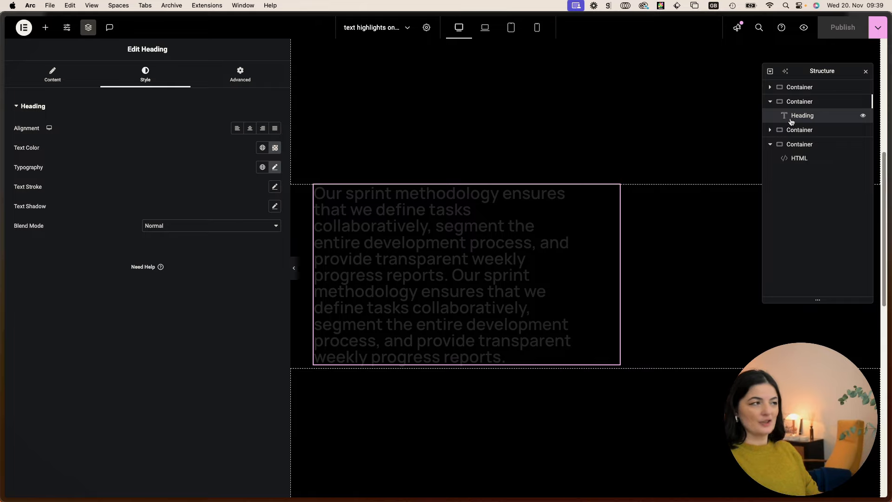
left_click(276, 148)
key("super+c")
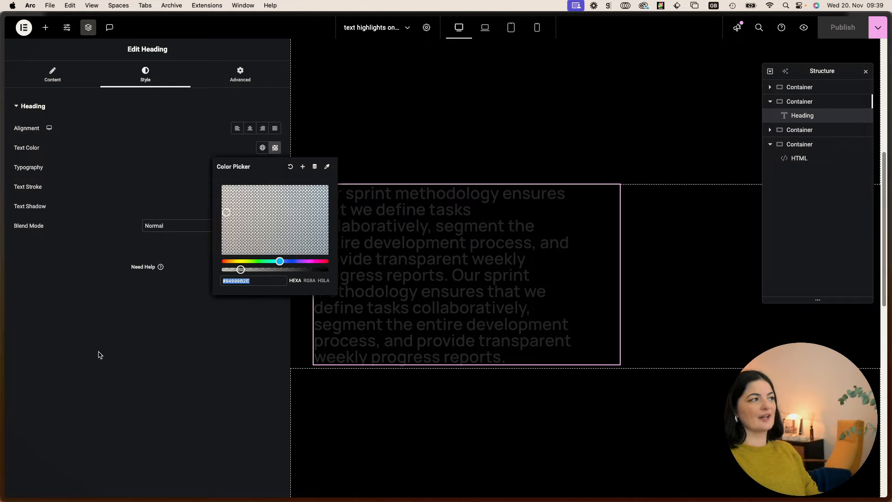
Step: Set the Home page's About Us heading text color to the hex code copied from the demo heading and publish
mouse_move(3, 346)
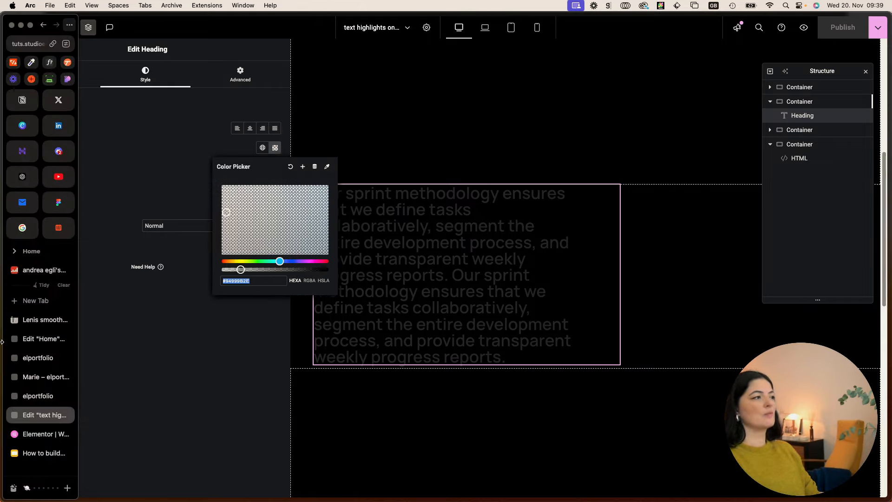
left_click(35, 341)
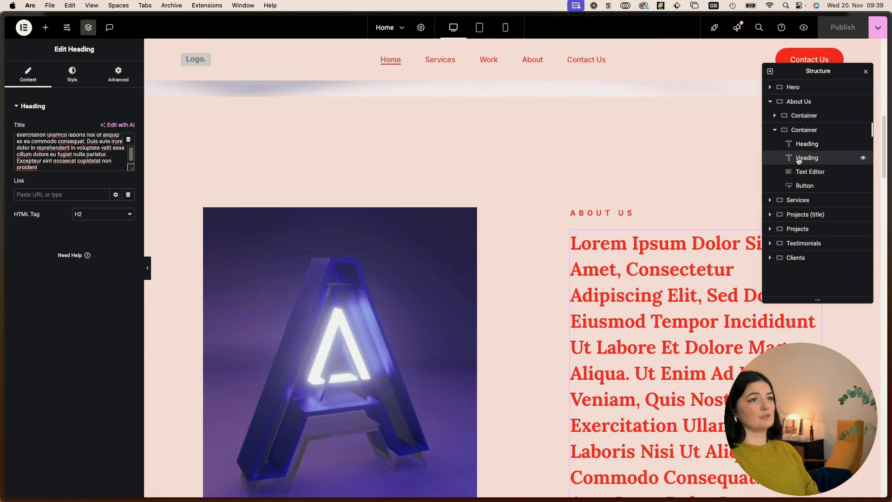
scroll(682, 350, "down", 5)
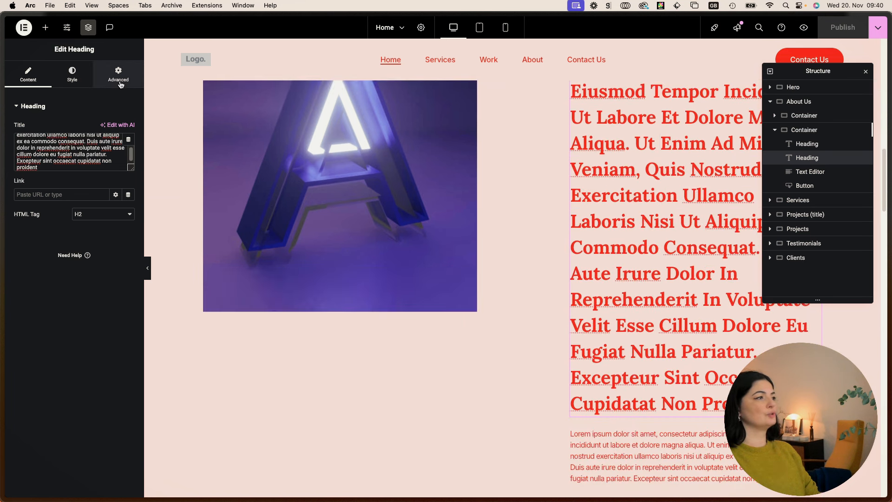
left_click(120, 84)
left_click(72, 74)
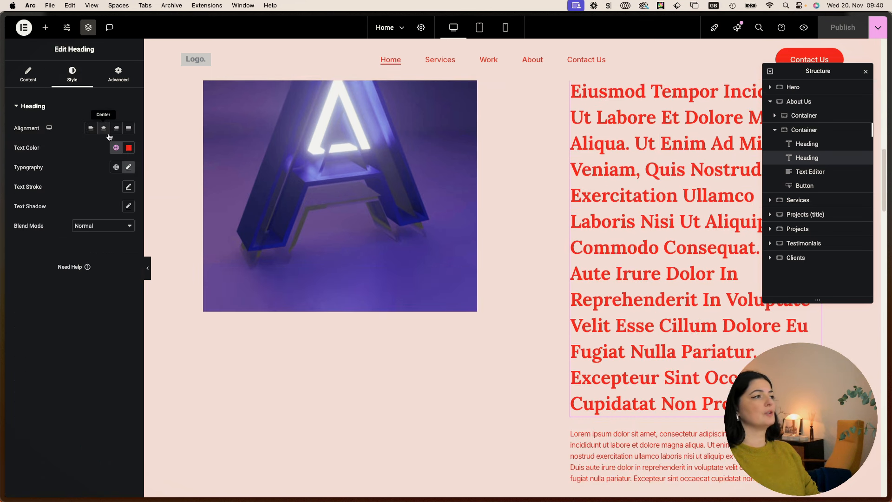
left_click(129, 148)
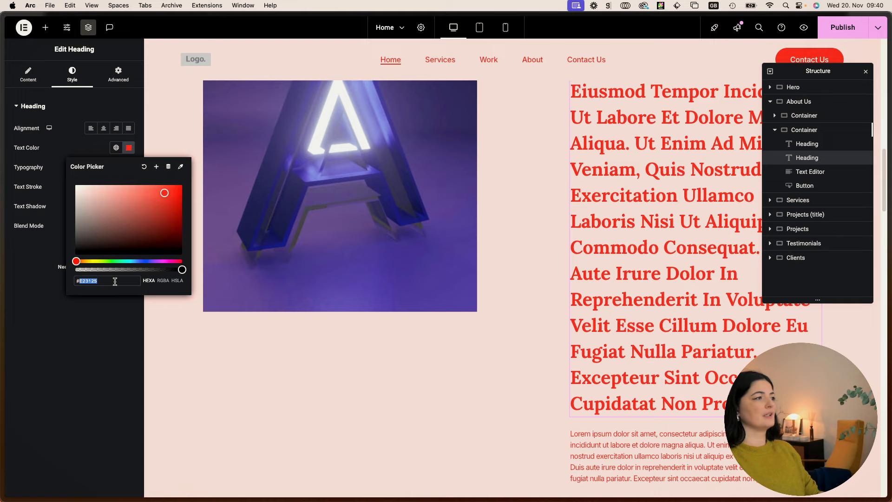
key("super+v")
left_click(836, 31)
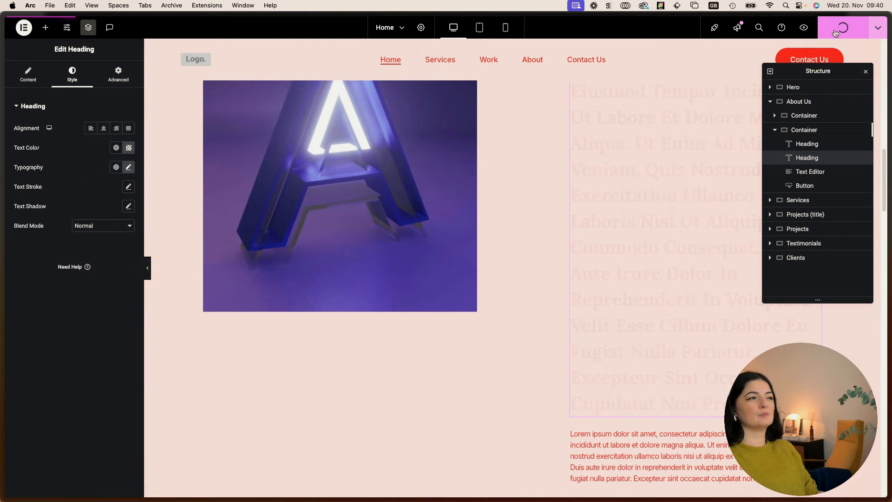
Step: View the style settings of the About Us main heading in the Home page editor
mouse_move(1, 333)
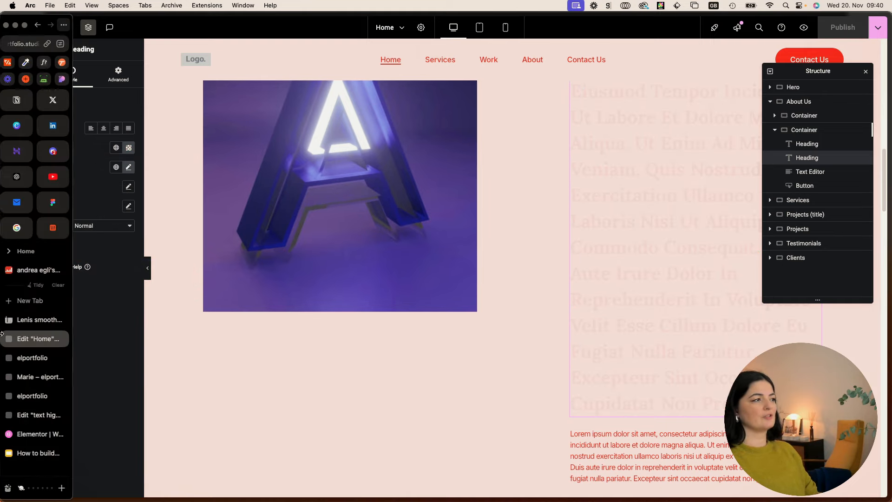
left_click(35, 415)
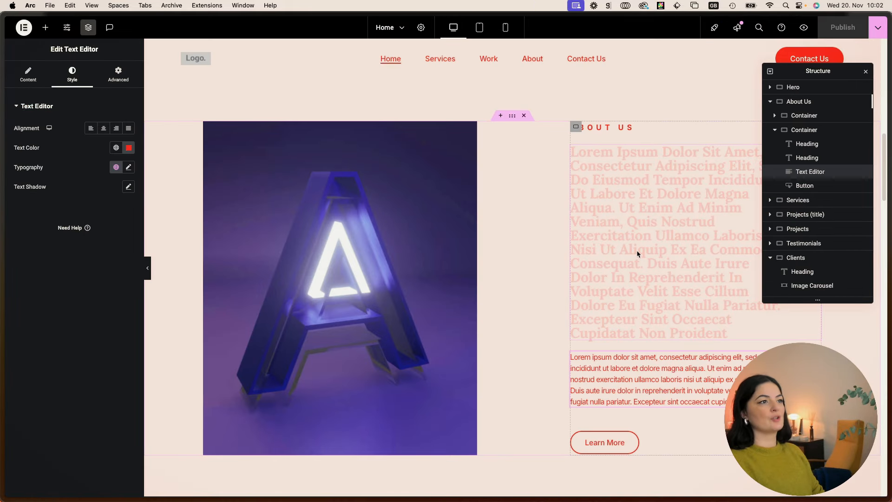
left_click(637, 250)
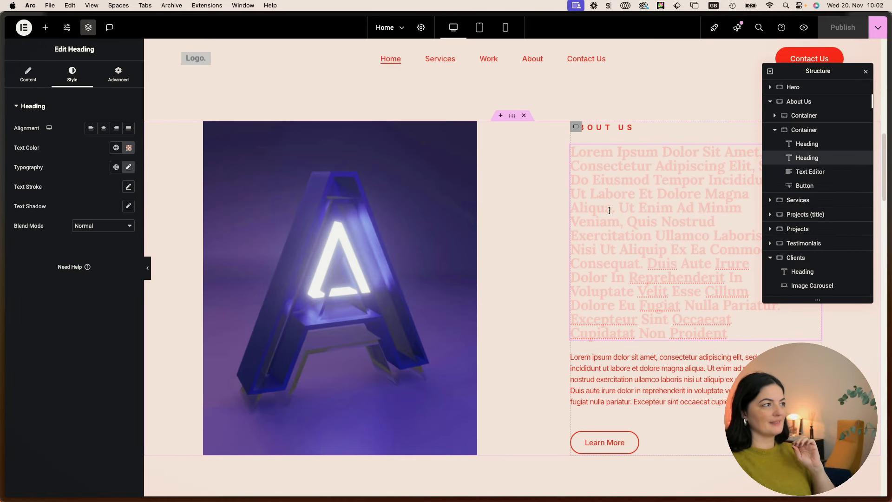
Step: In the "GSAP - text highlight on scroll" custom code, set the highlight color to "#E23125" and update the code
mouse_move(1, 281)
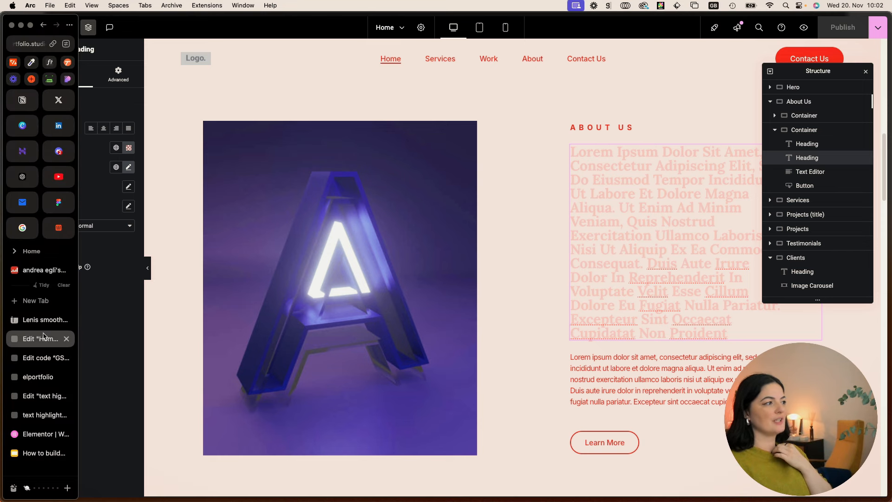
left_click(44, 339)
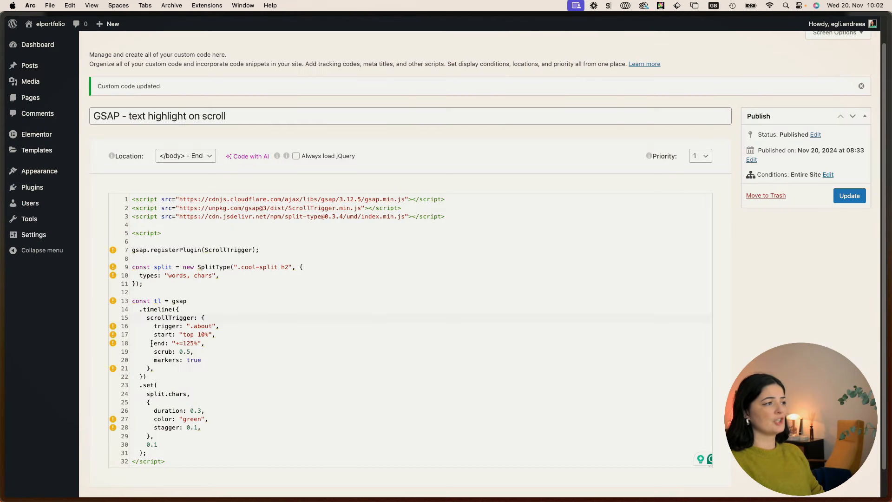
left_click_drag(152, 344, 205, 343)
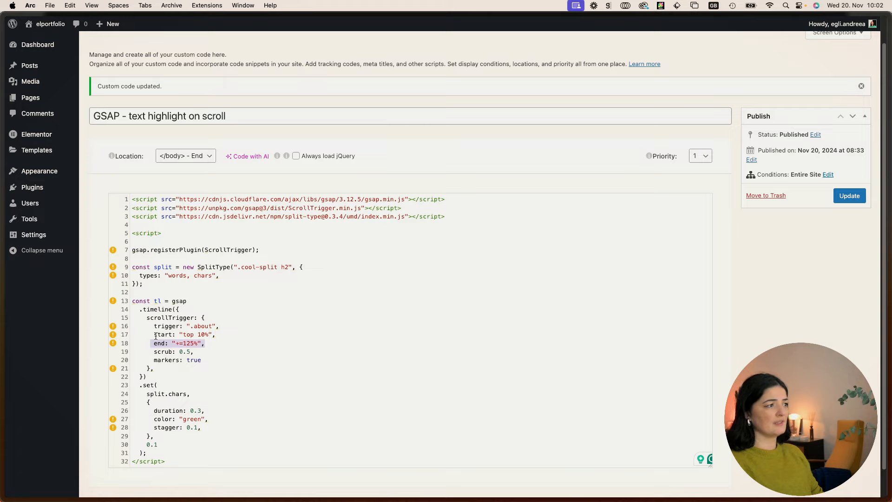
left_click(251, 346)
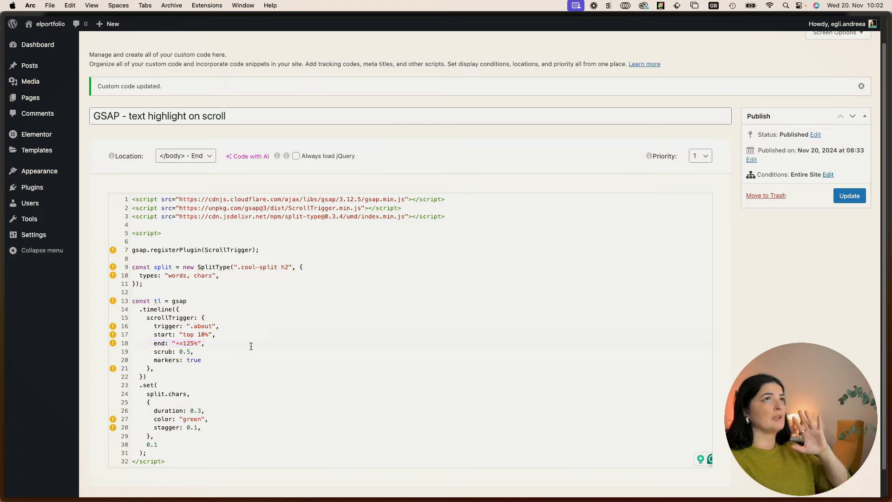
double_click(201, 420)
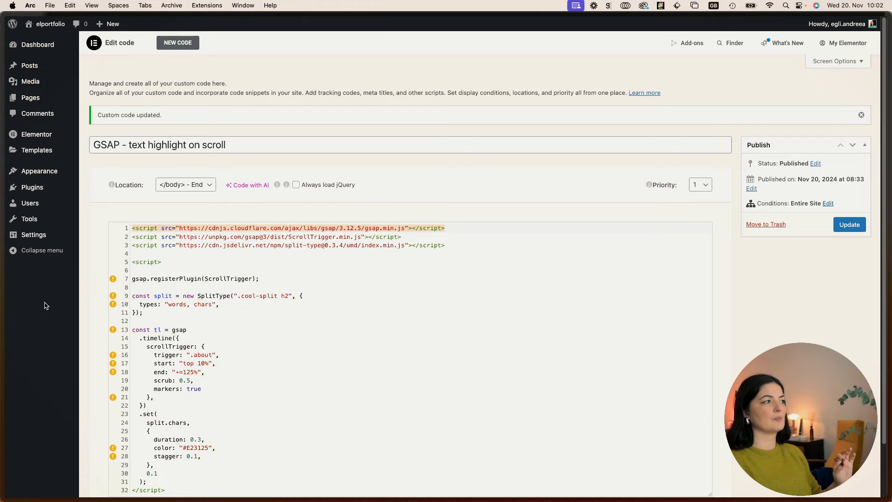
Step: Reload the live Home page and check how the About Us heading's highlight color progresses on scroll against the start and end markers
mouse_move(4, 325)
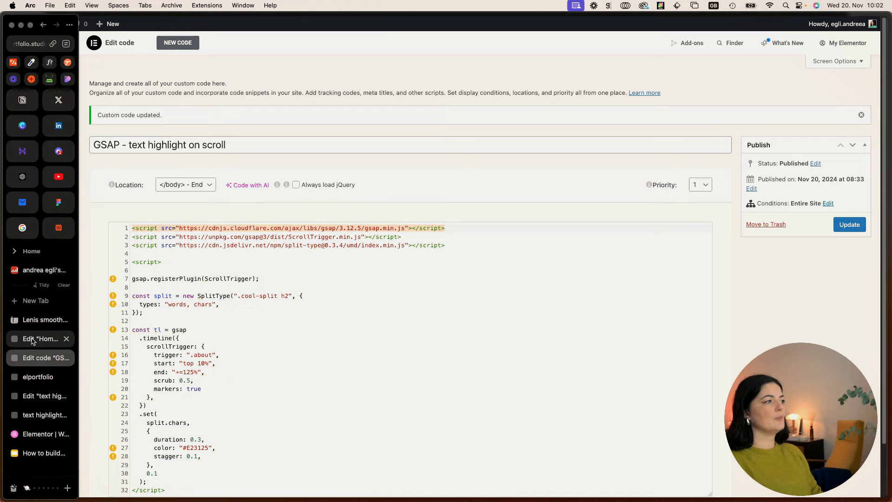
left_click(37, 377)
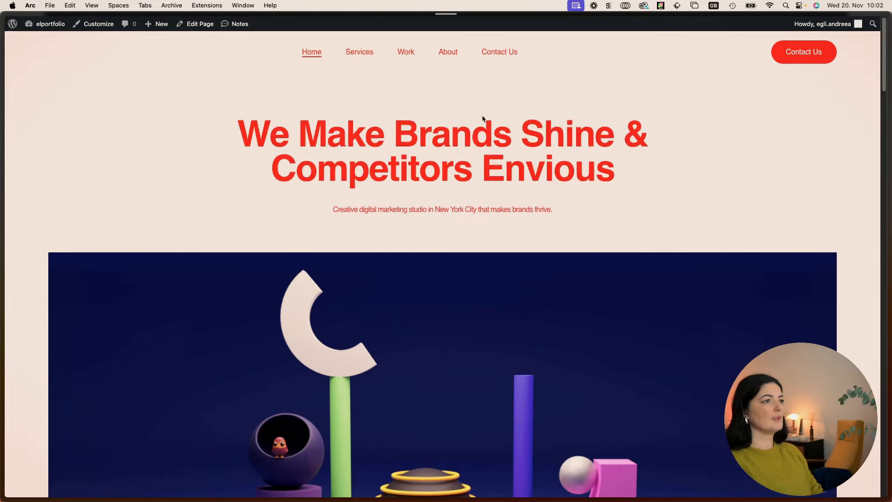
scroll(443, 288, "down", 4)
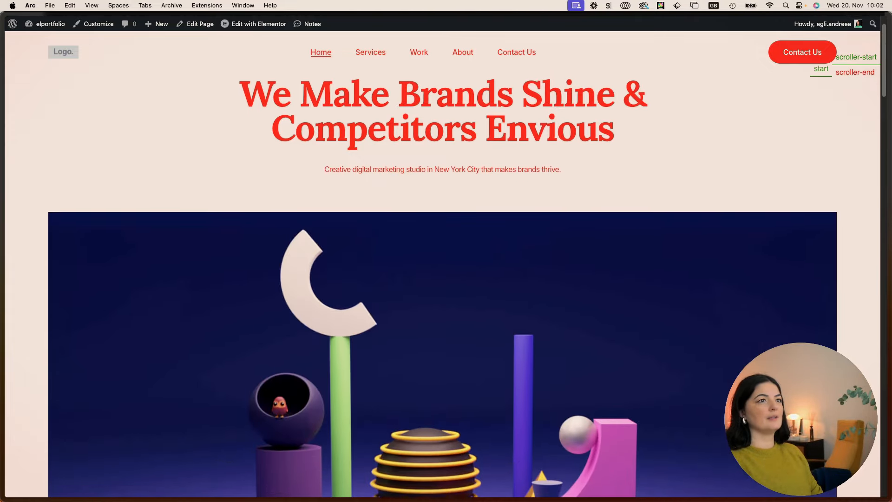
scroll(442, 288, "down", 5)
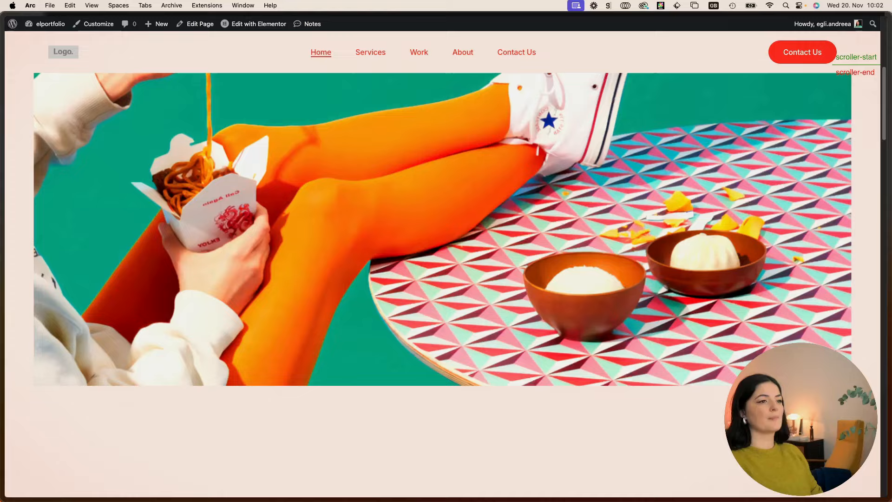
scroll(442, 288, "down", 3)
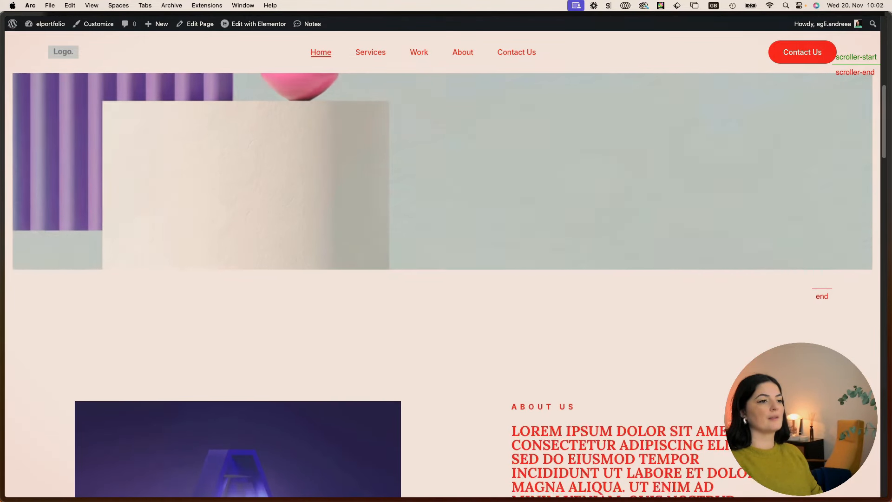
scroll(442, 288, "down", 2)
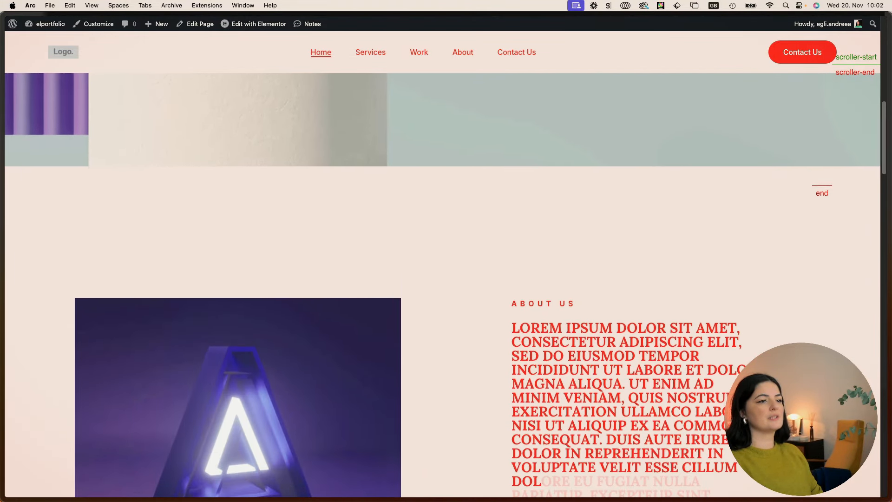
scroll(443, 288, "down", 1)
scroll(443, 289, "down", 4)
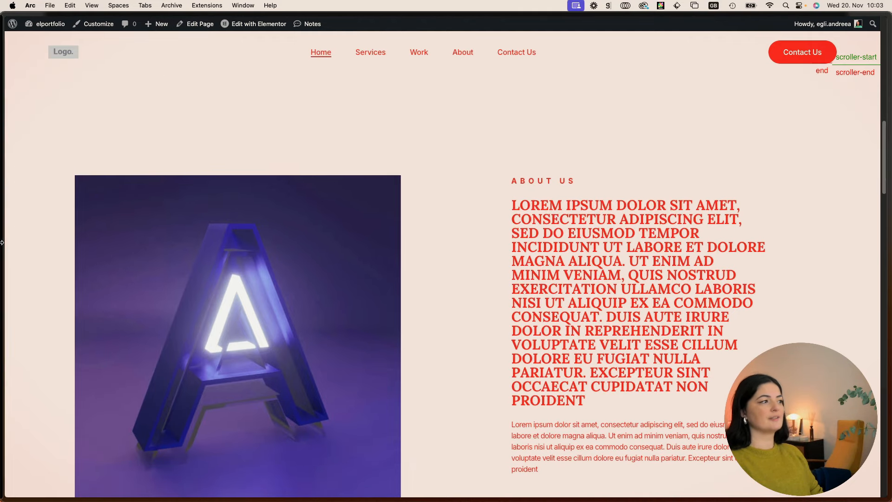
Step: In the Home page editor, uncomment the .cool-split h2 rule in the About Us container's custom CSS and publish the page
mouse_move(48, 417)
left_click(47, 341)
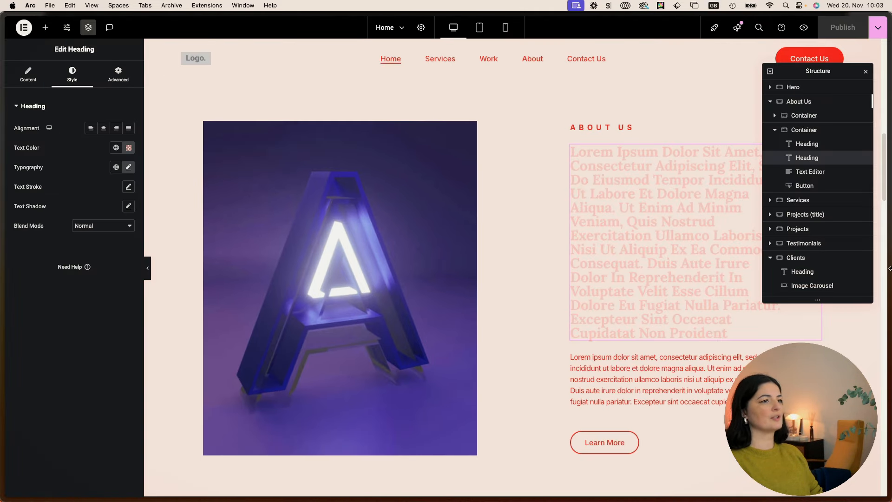
left_click(807, 131)
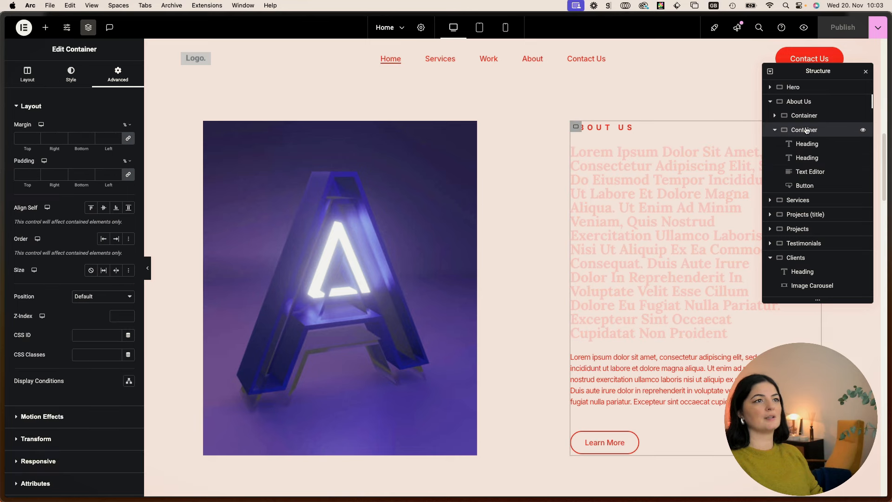
left_click(799, 103)
scroll(72, 401, "down", 3)
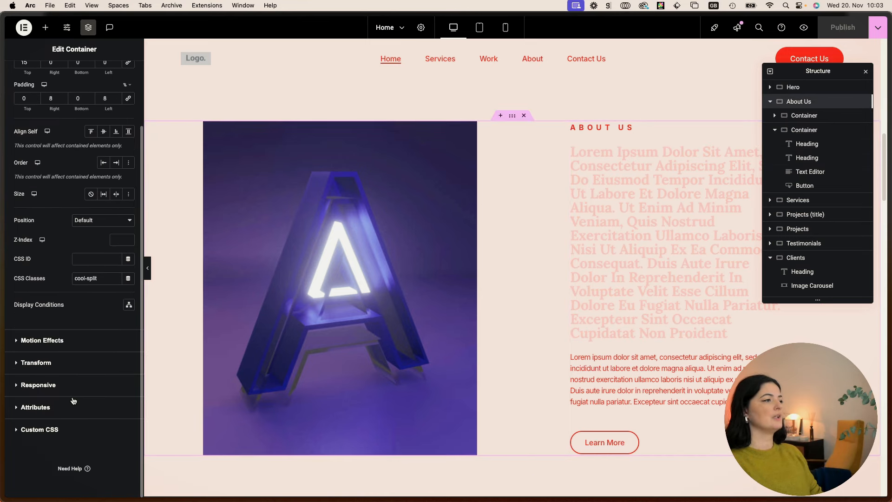
left_click(45, 433)
left_click_drag(57, 299, 18, 245)
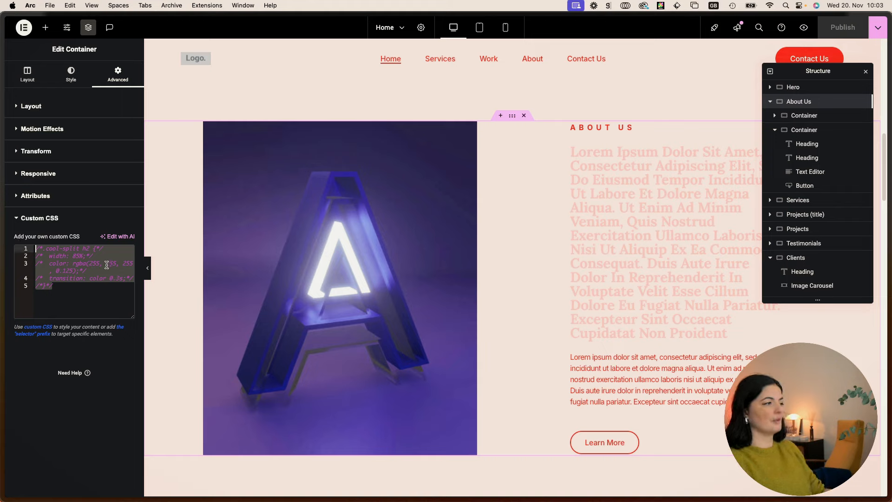
key("super+slash")
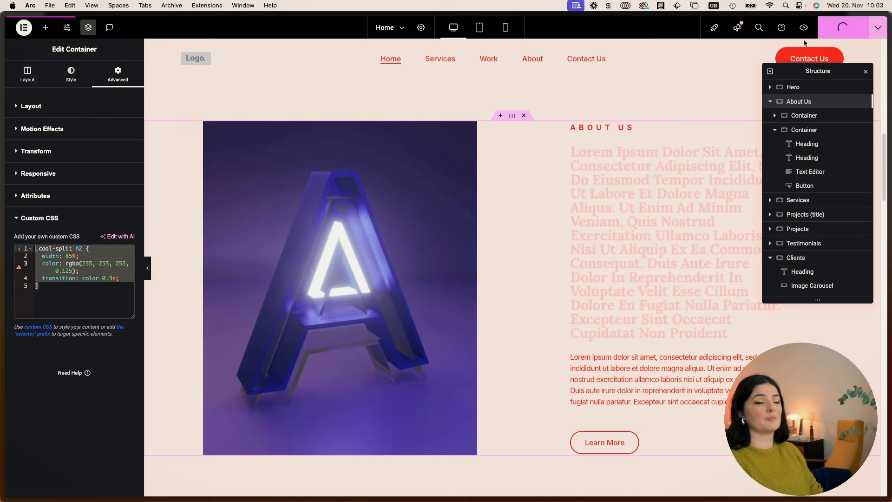
Step: Check the About Us text highlight on the reloaded live Home page with the uncommented CSS, including when the effect finishes
mouse_move(2, 404)
left_click(37, 380)
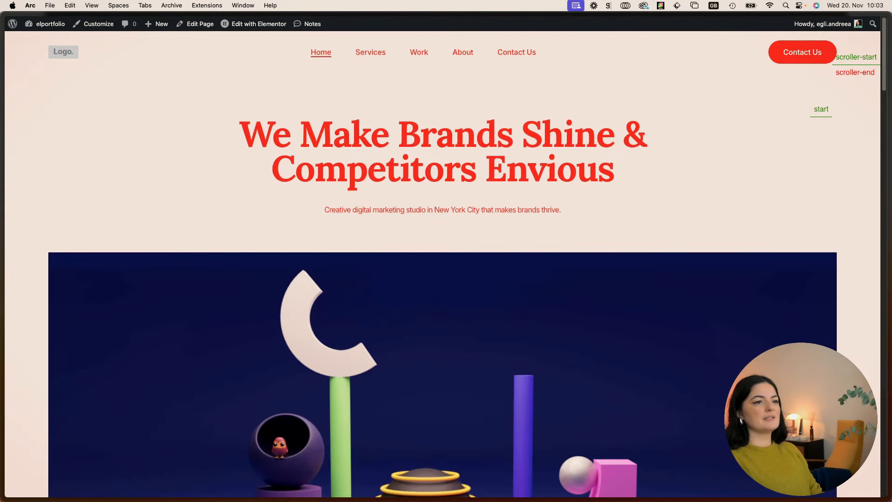
scroll(443, 279, "down", 5)
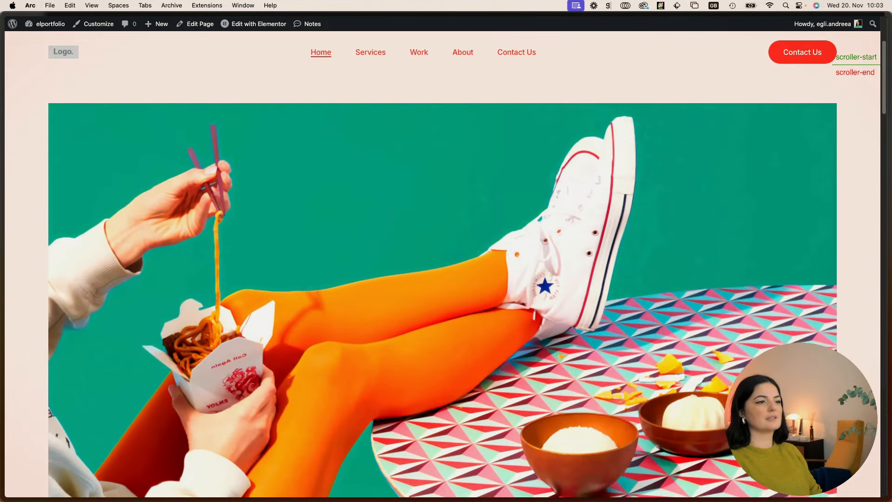
scroll(443, 279, "down", 5)
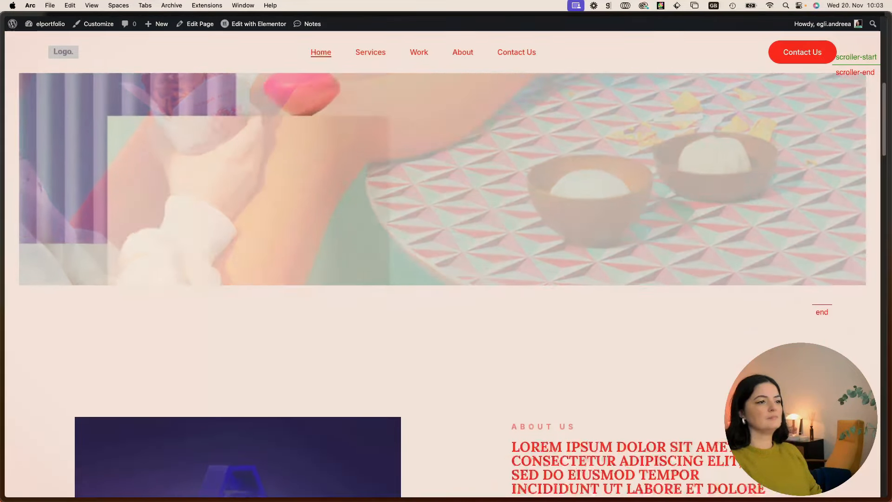
scroll(442, 279, "down", 4)
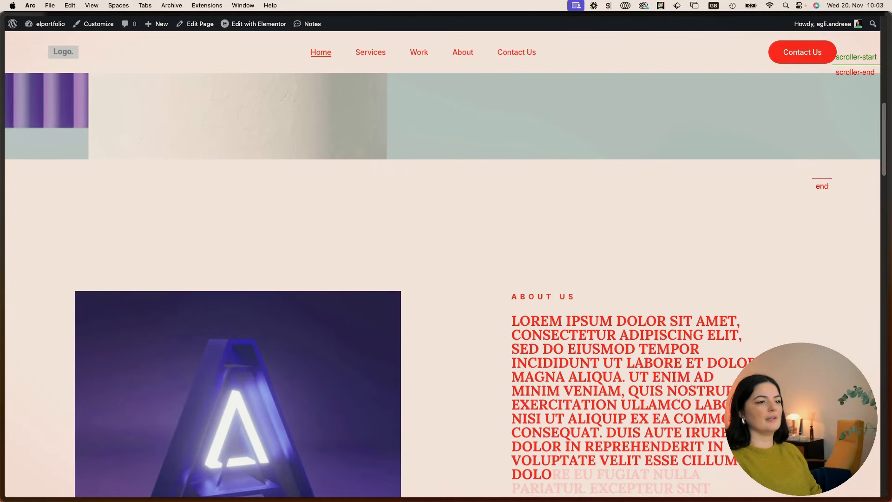
scroll(442, 279, "down", 3)
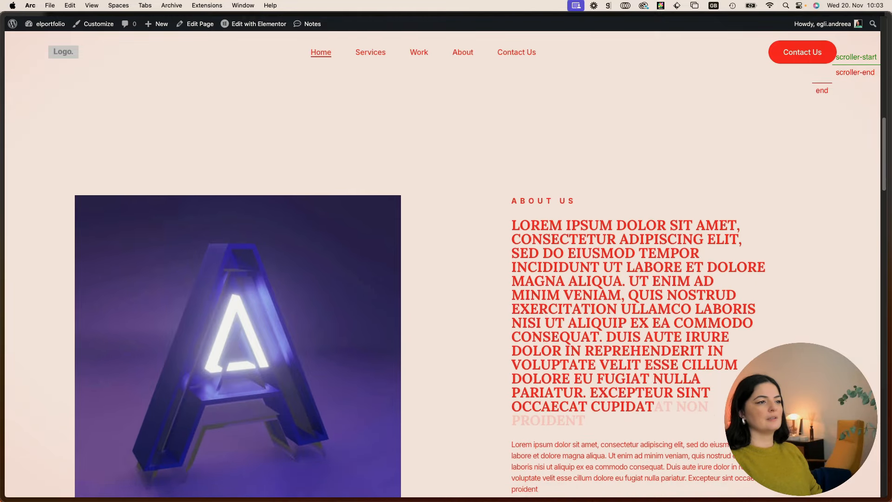
scroll(443, 278, "down", 2)
scroll(442, 279, "up", 1)
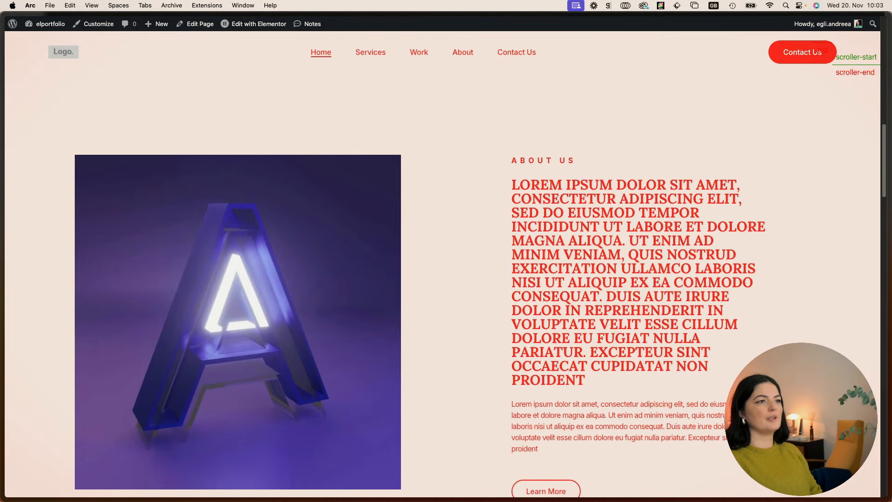
scroll(808, 275, "up", 2)
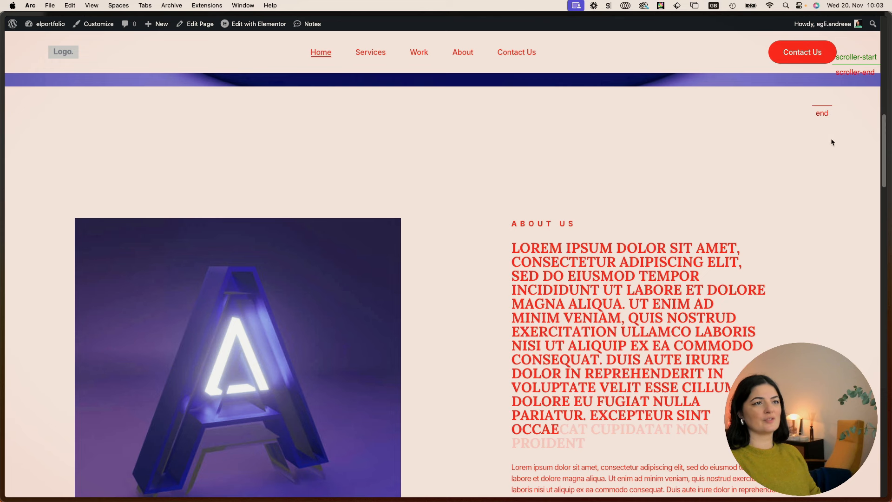
Step: In the GSAP text highlight custom code, set the ScrollTrigger end to "bottom bottom" and update the code
left_click(33, 344)
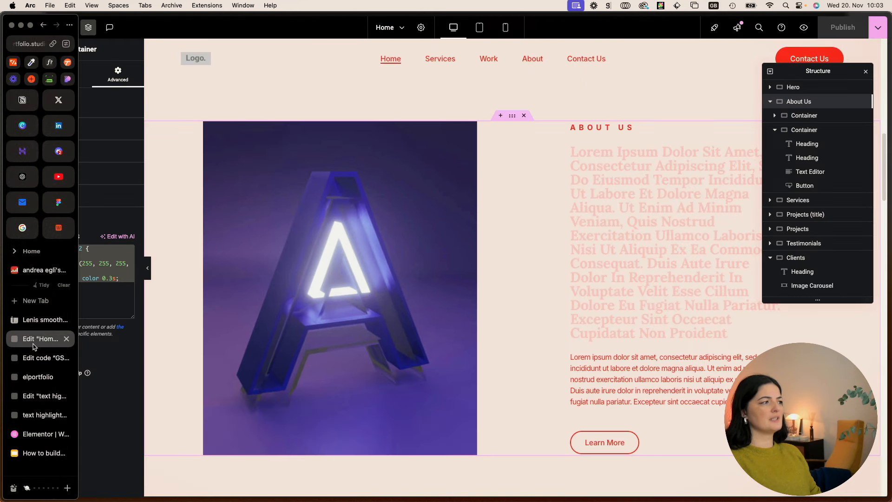
left_click(39, 357)
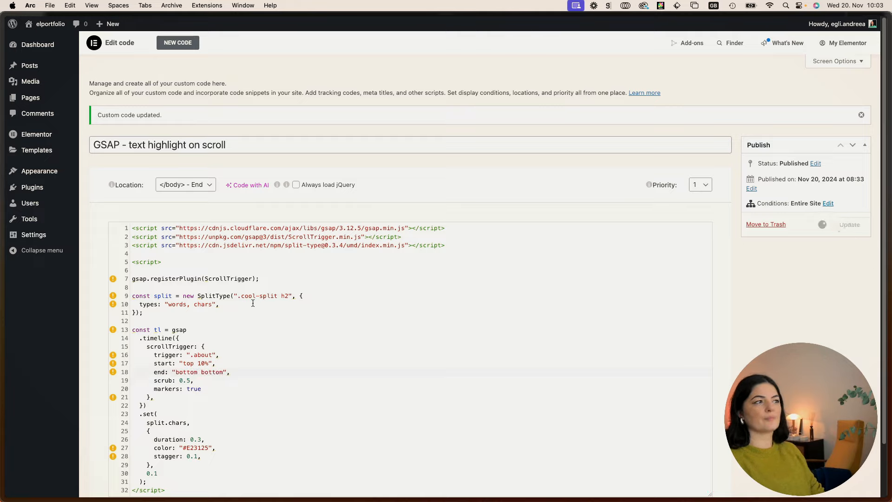
Step: Reload the live Home page and test the About Us text highlight from the page top with the new end trigger
mouse_move(2, 358)
left_click(27, 377)
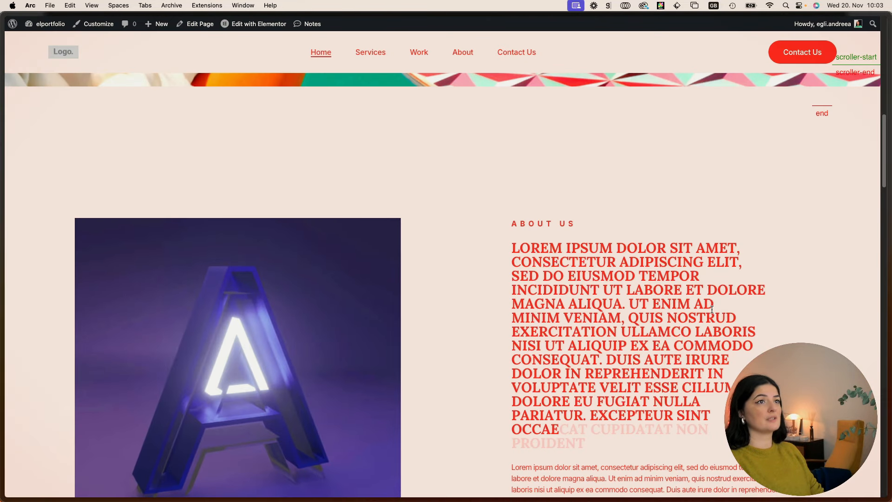
key("super+r")
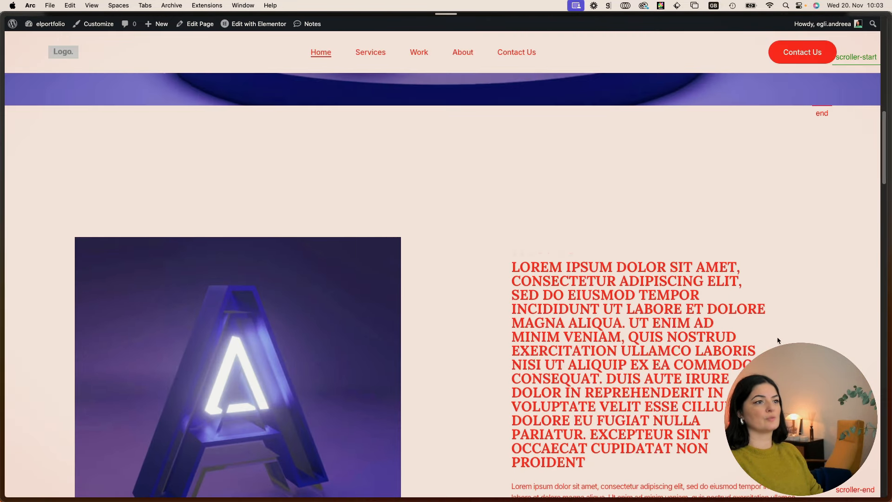
scroll(443, 264, "up", 13)
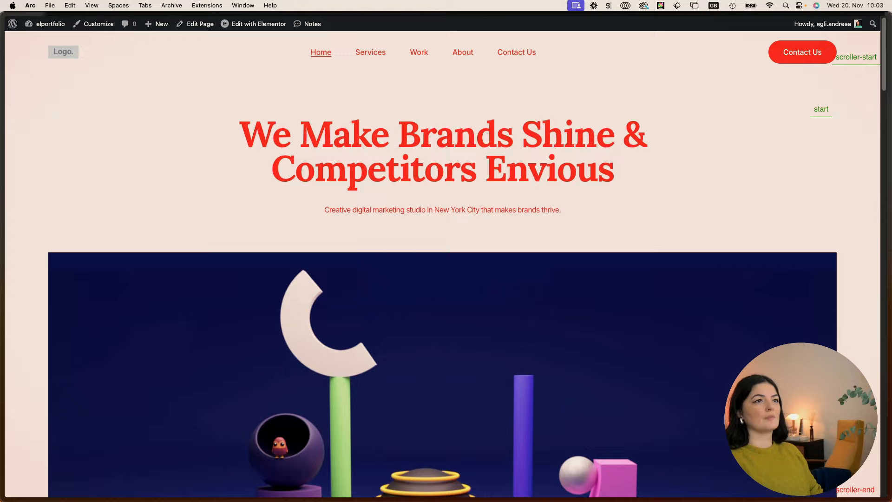
scroll(442, 264, "down", 2)
scroll(442, 264, "down", 5)
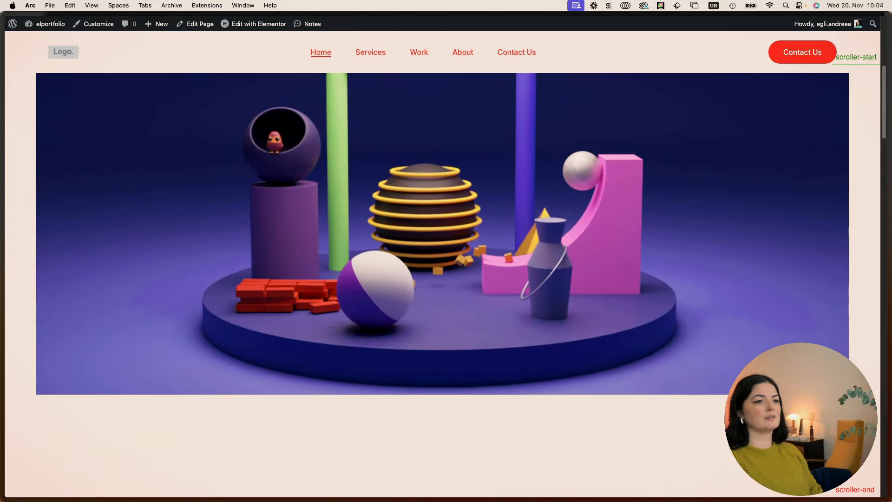
scroll(443, 264, "down", 3)
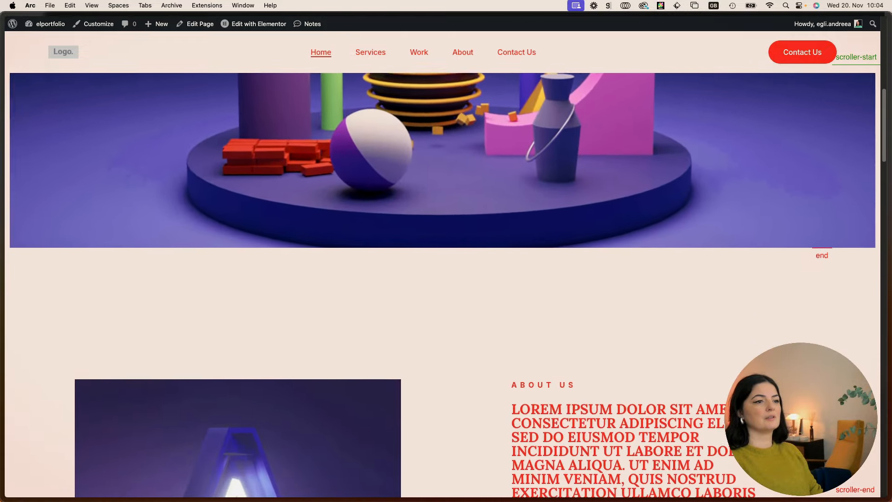
scroll(443, 264, "down", 3)
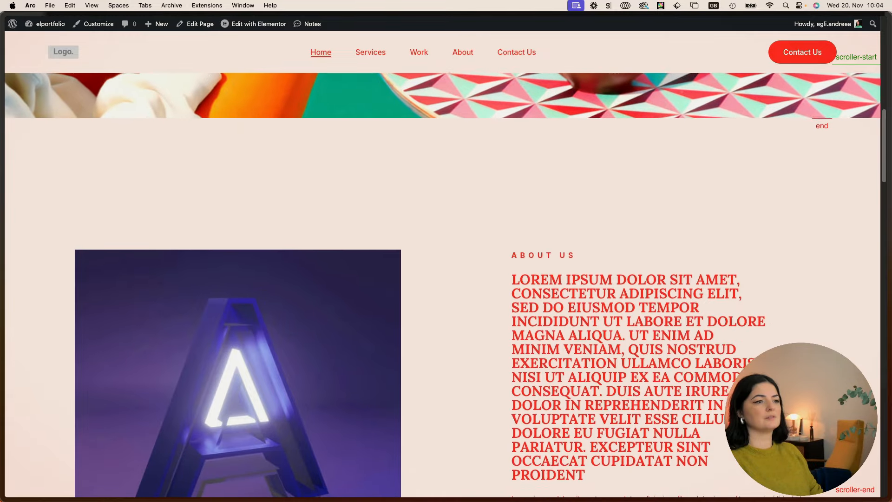
Step: In the GSAP text highlight custom code, set the ScrollTrigger end to "+=100%" and update the code
mouse_move(3, 392)
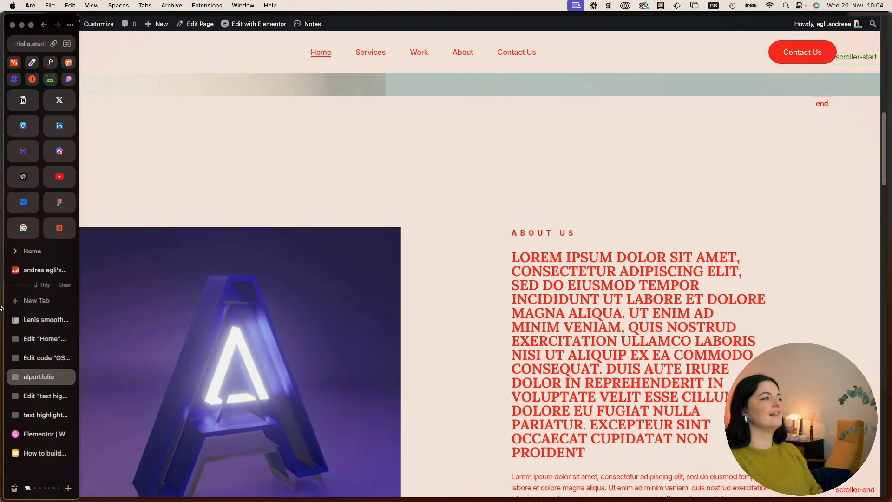
left_click(44, 345)
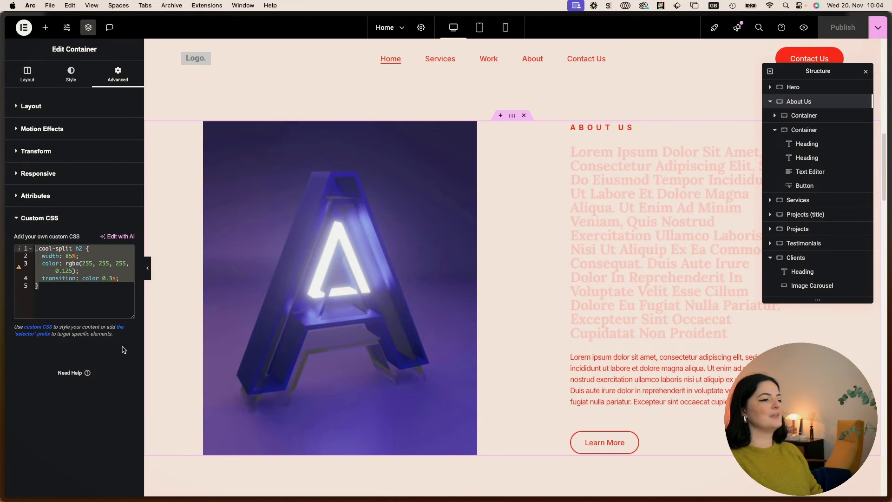
mouse_move(1, 392)
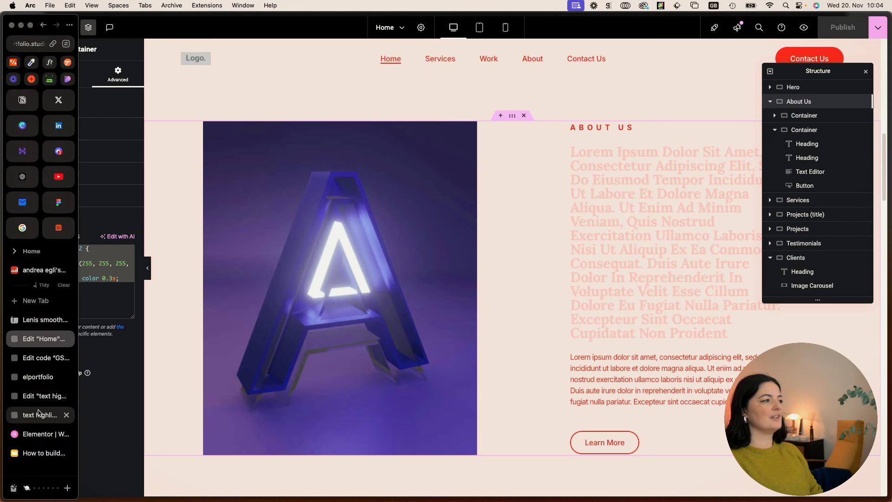
left_click(41, 376)
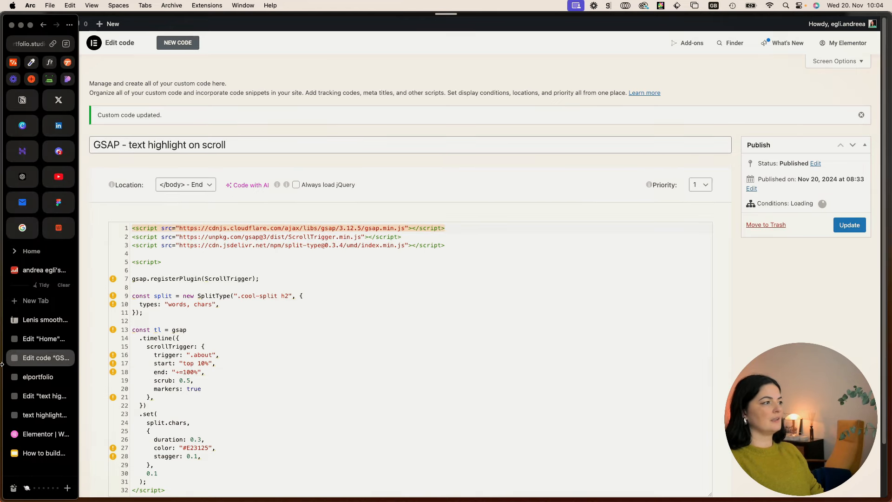
Step: Reload the live Home page from the top and test the About Us text highlight with the "+=100%" end trigger
left_click(28, 377)
key("super+r")
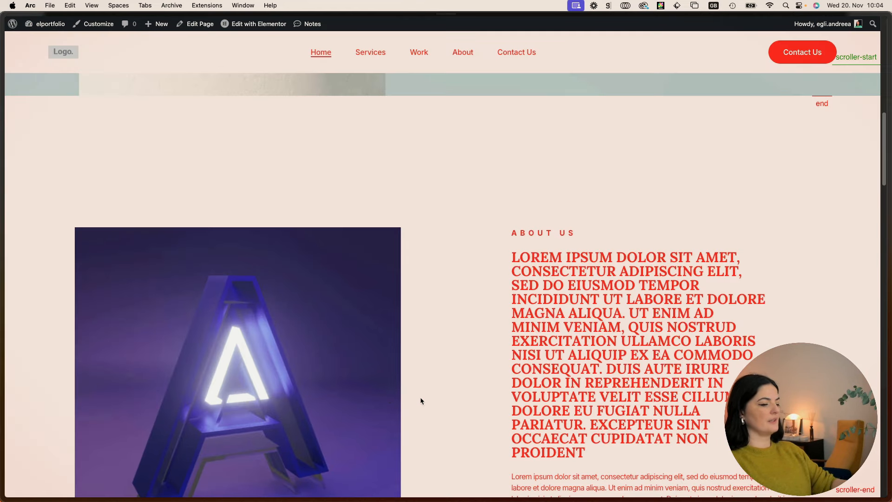
scroll(420, 400, "up", 11)
scroll(443, 295, "up", 2)
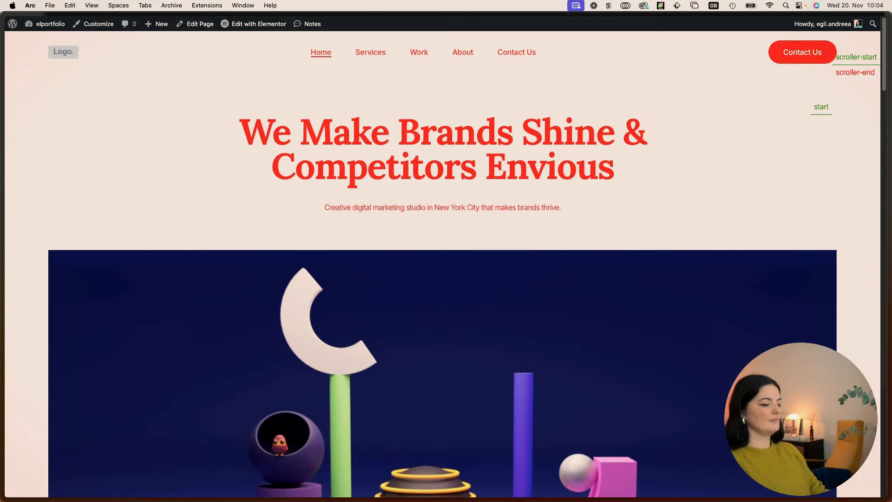
key("super+r")
scroll(442, 296, "down", 1)
scroll(443, 296, "down", 6)
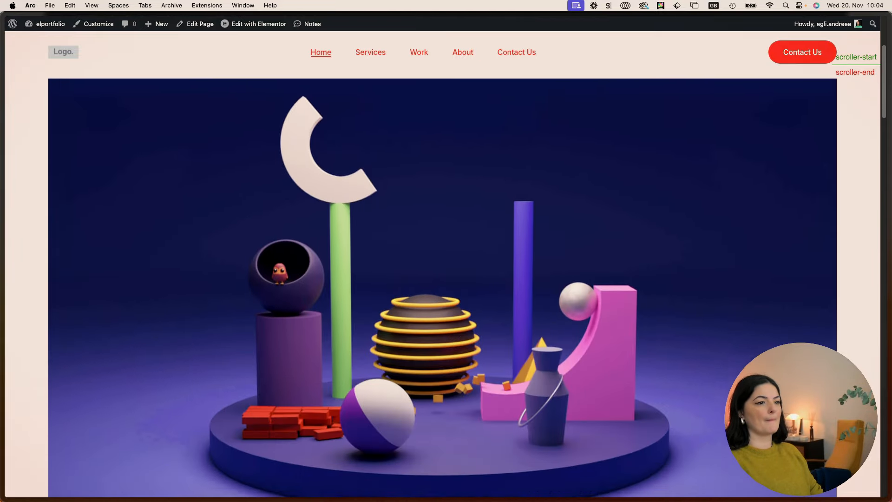
scroll(442, 295, "down", 5)
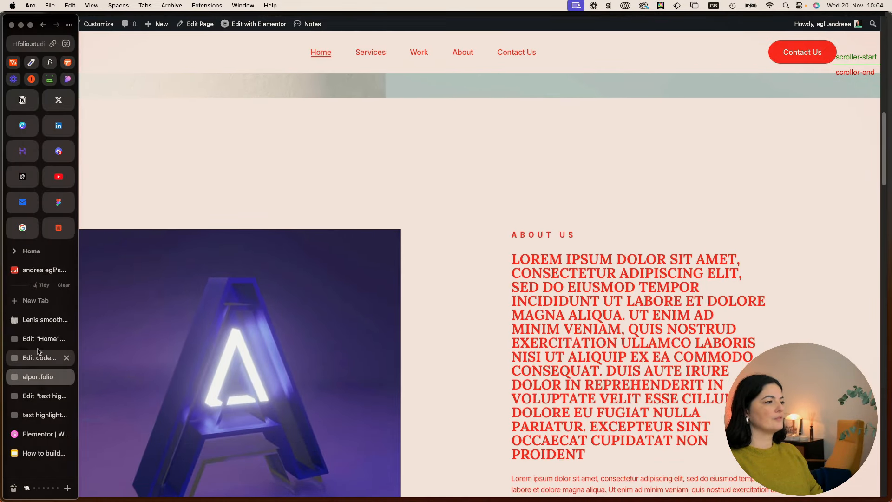
Step: Set the ScrollTrigger end to "+=200%" in the GSAP custom code, update it, and reload the live Home page
left_click(39, 357)
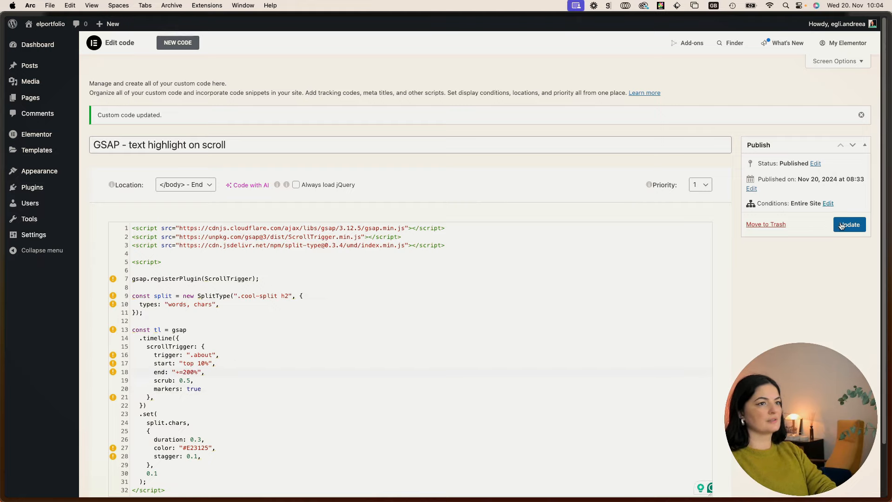
mouse_move(2, 367)
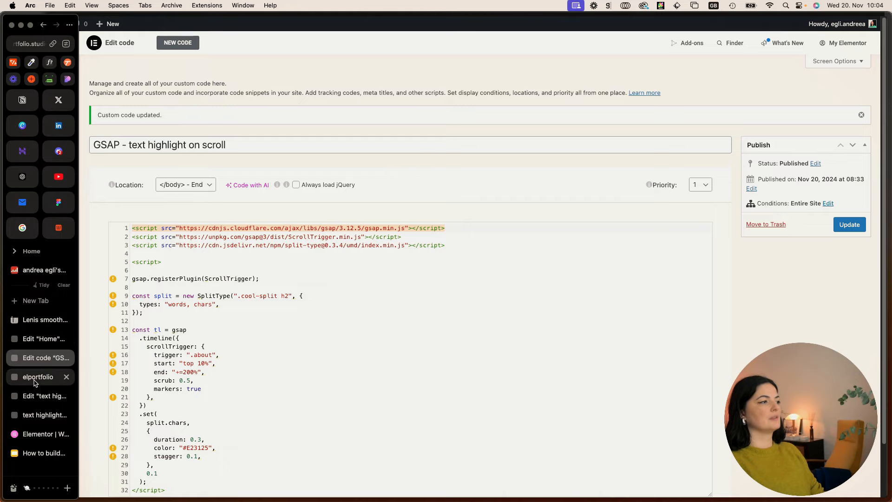
left_click(34, 377)
scroll(446, 279, "up", 10)
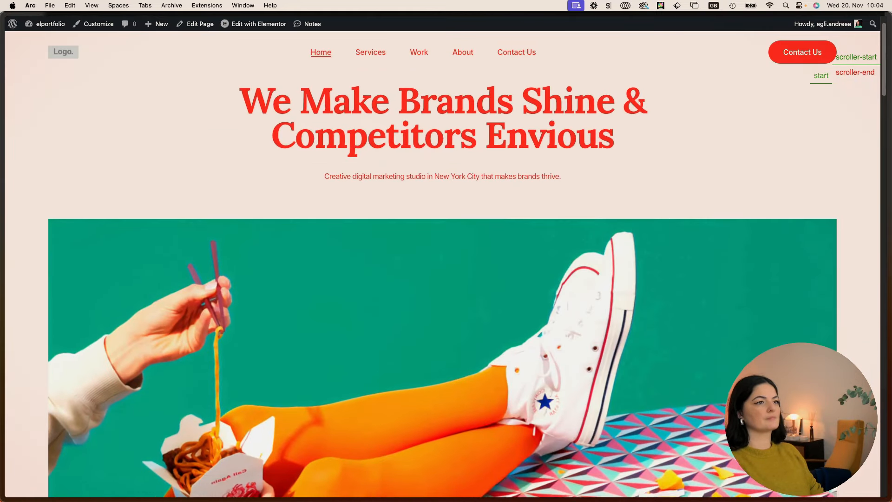
key("super+r")
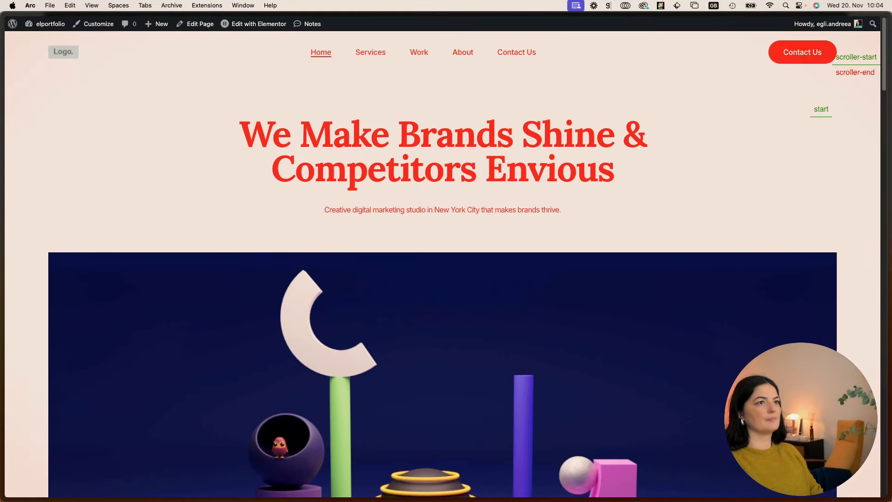
Step: Check on the live Home page how the About Us text highlight progresses from the hero section down to Our Services
scroll(446, 279, "down", 5)
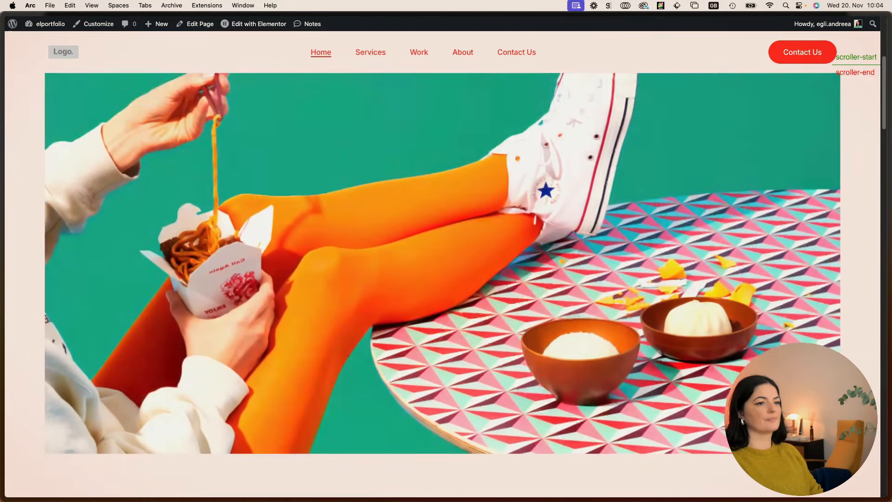
scroll(446, 279, "down", 8)
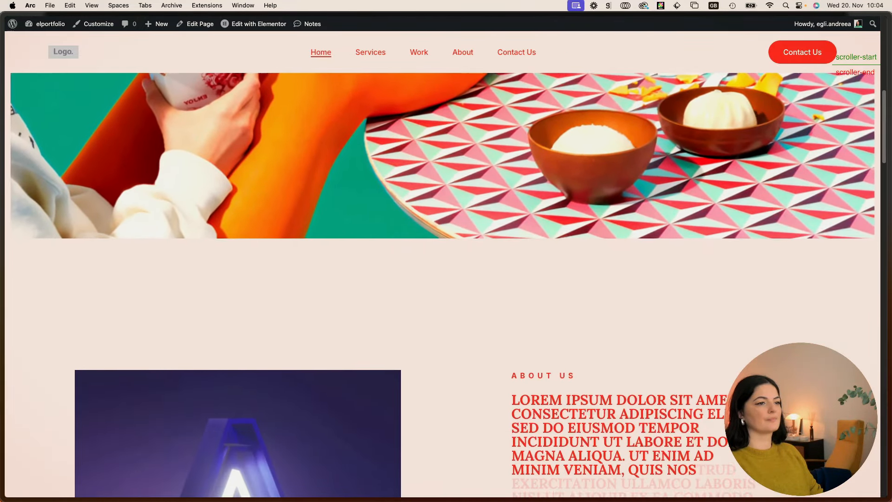
scroll(446, 278, "down", 3)
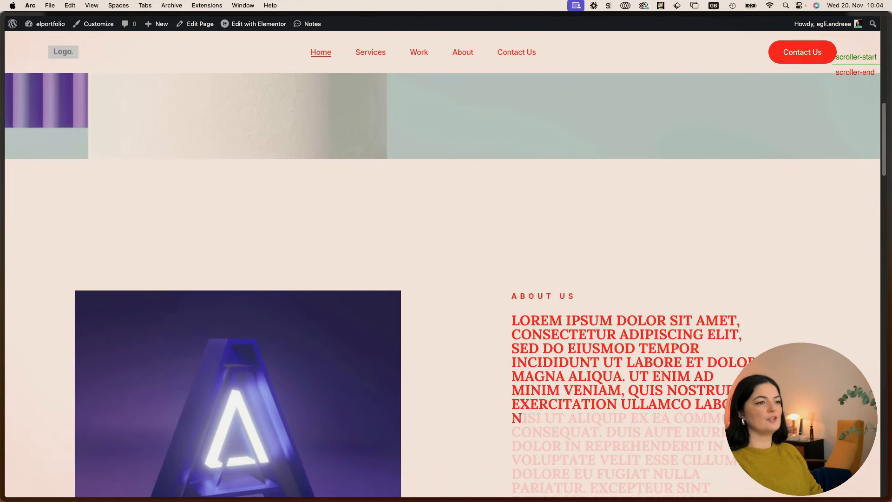
scroll(447, 279, "down", 4)
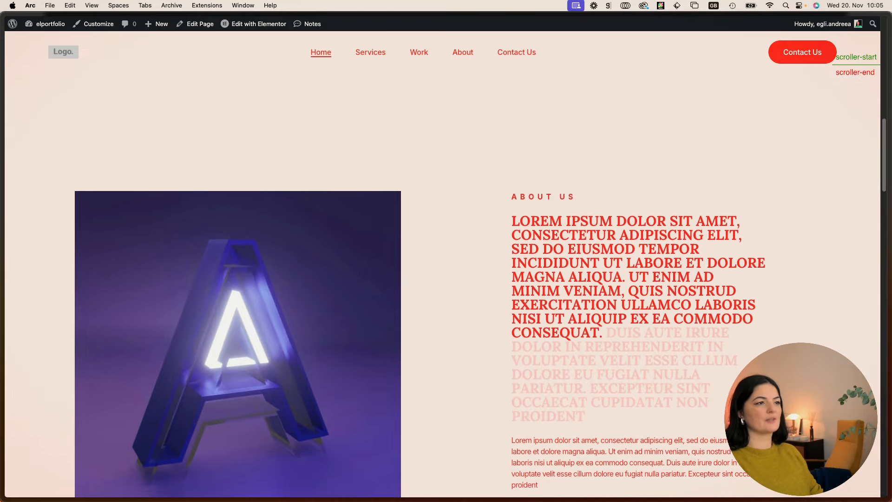
scroll(446, 279, "down", 1)
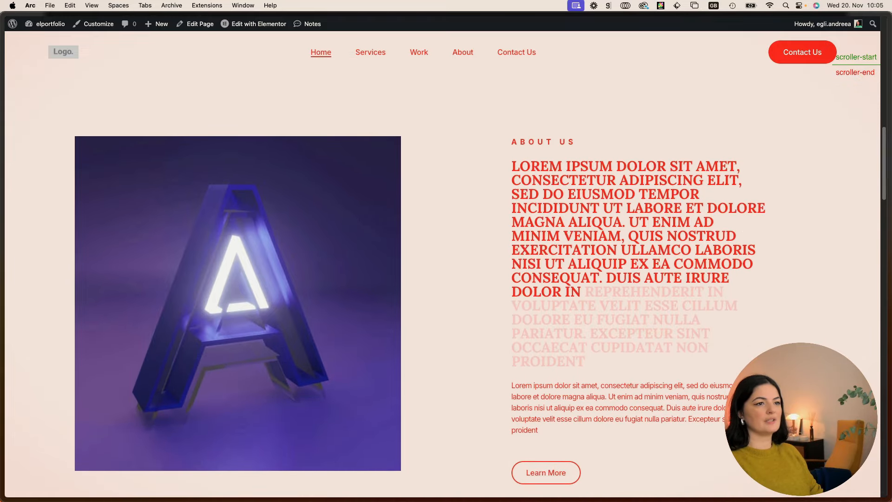
scroll(446, 279, "down", 3)
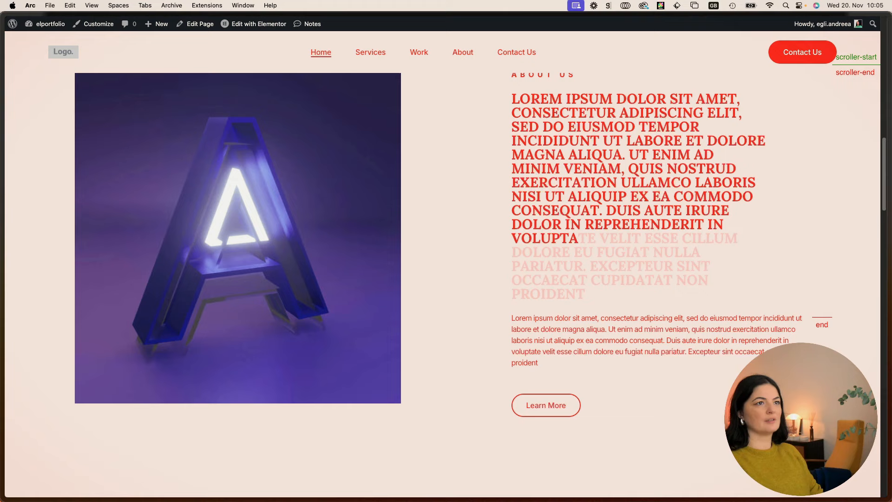
scroll(446, 278, "down", 4)
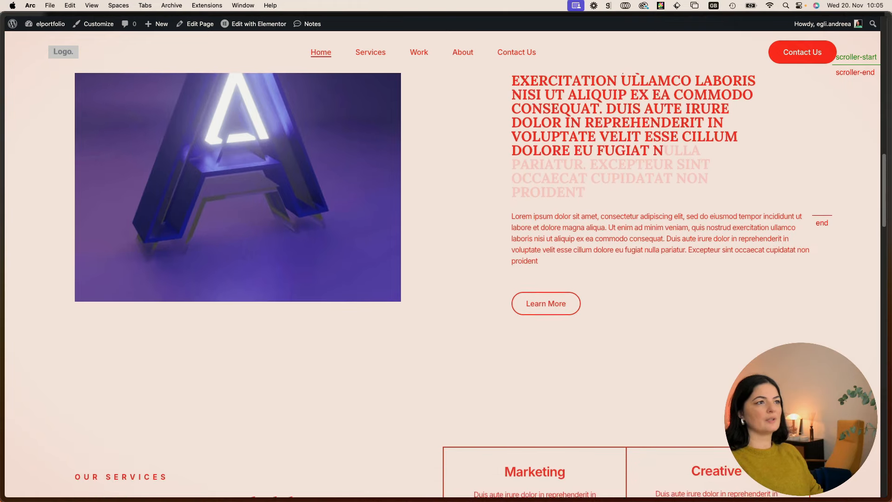
scroll(446, 279, "down", 3)
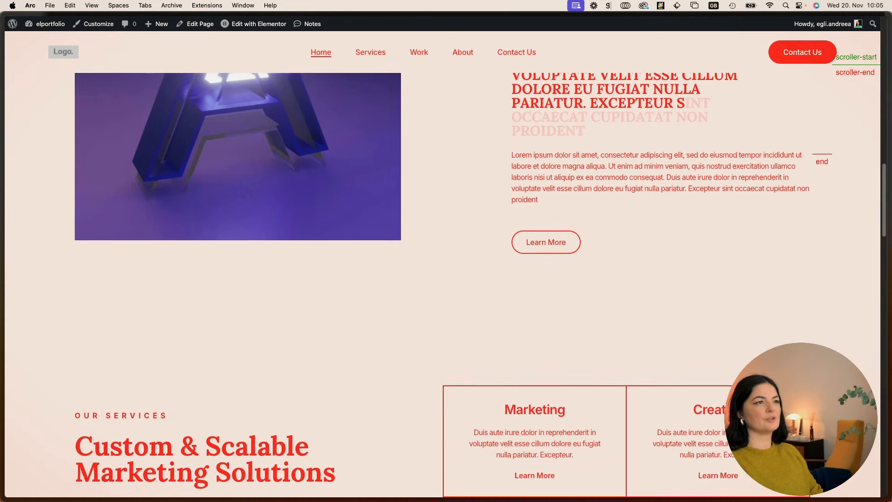
scroll(446, 279, "down", 3)
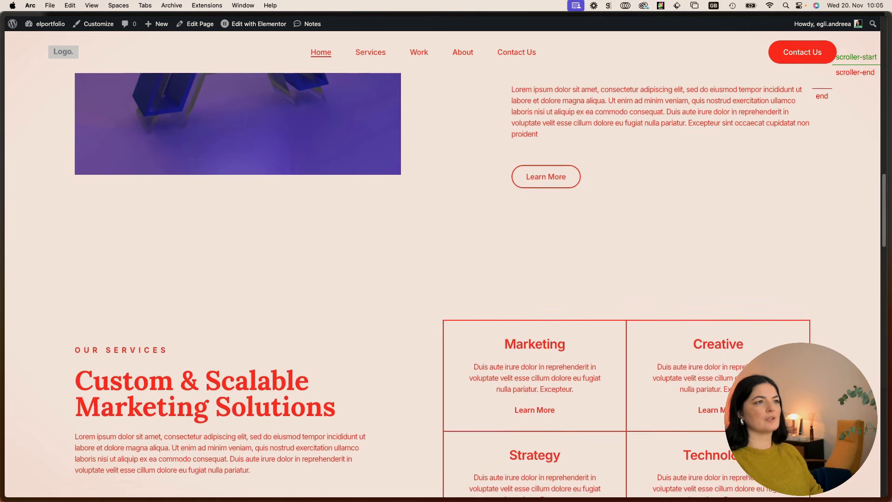
Step: Set the ScrollTrigger start to "top 50%" in the GSAP custom code, update it, and reload the live Home page from the top
mouse_move(9, 374)
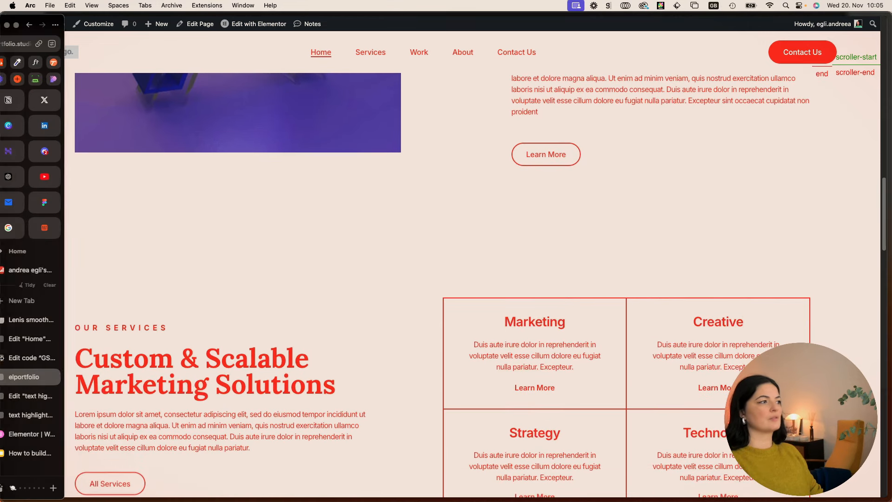
left_click(29, 359)
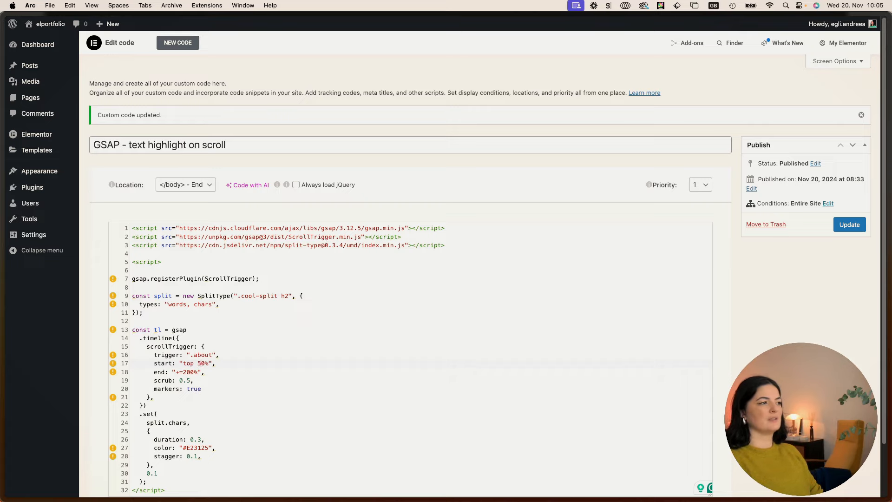
mouse_move(1, 435)
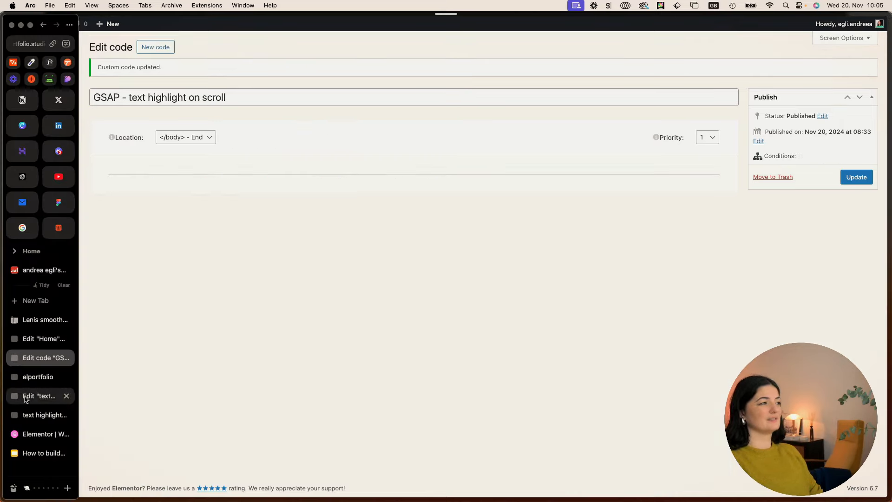
left_click(28, 375)
scroll(630, 395, "up", 15)
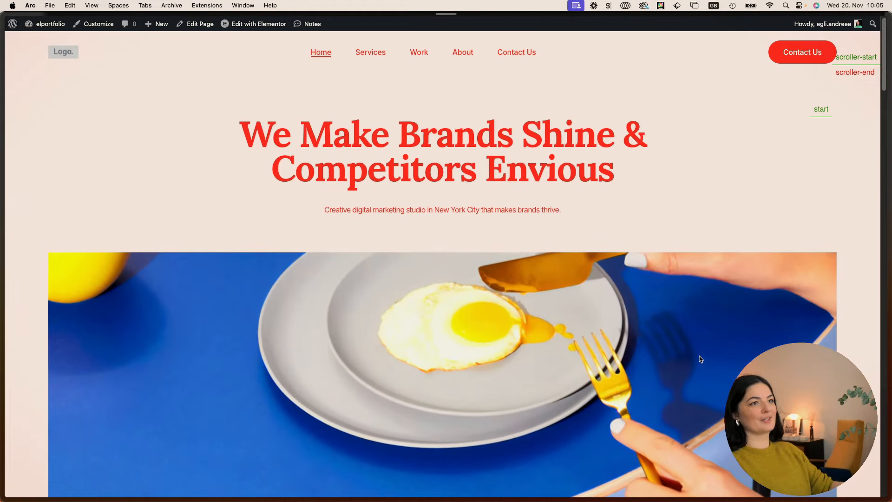
Step: Test the About Us text highlight with the "top 50%" start trigger in both scroll directions on the live Home page
scroll(720, 346, "down", 5)
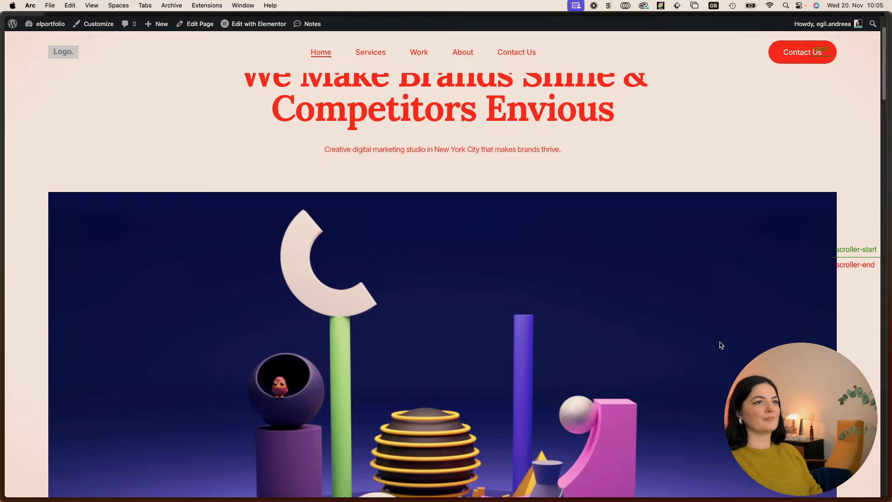
scroll(720, 346, "down", 6)
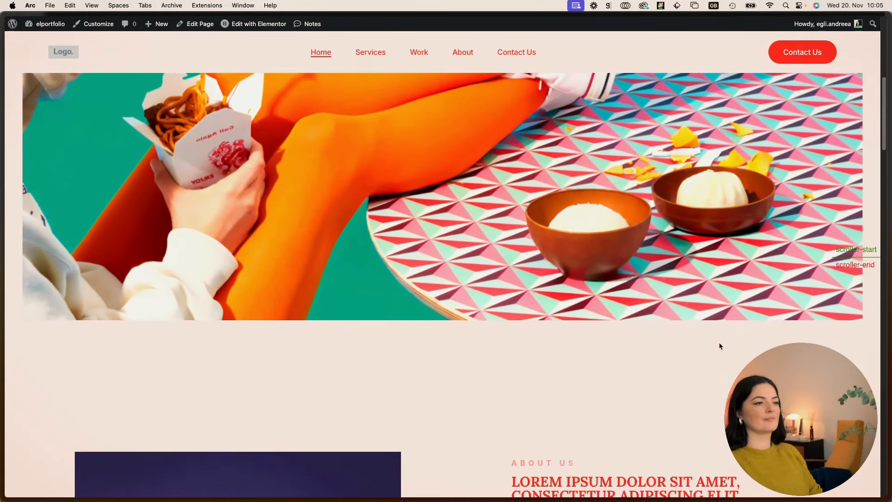
scroll(719, 345, "down", 4)
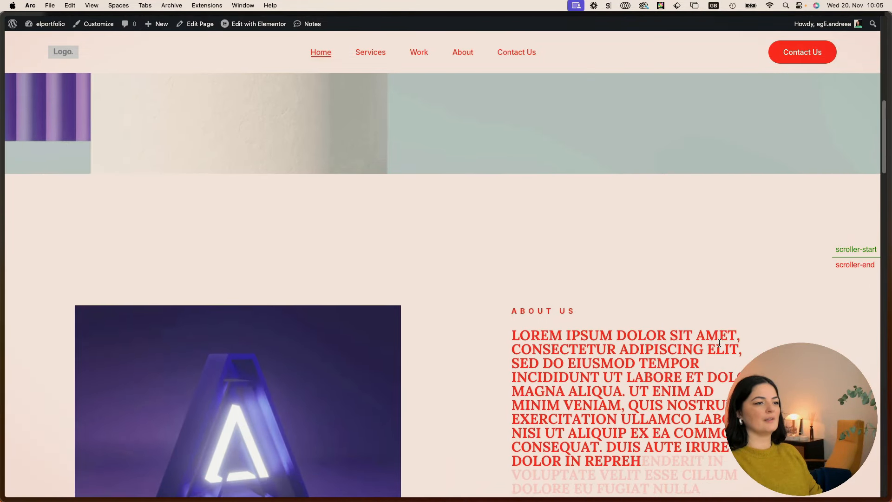
scroll(720, 343, "down", 5)
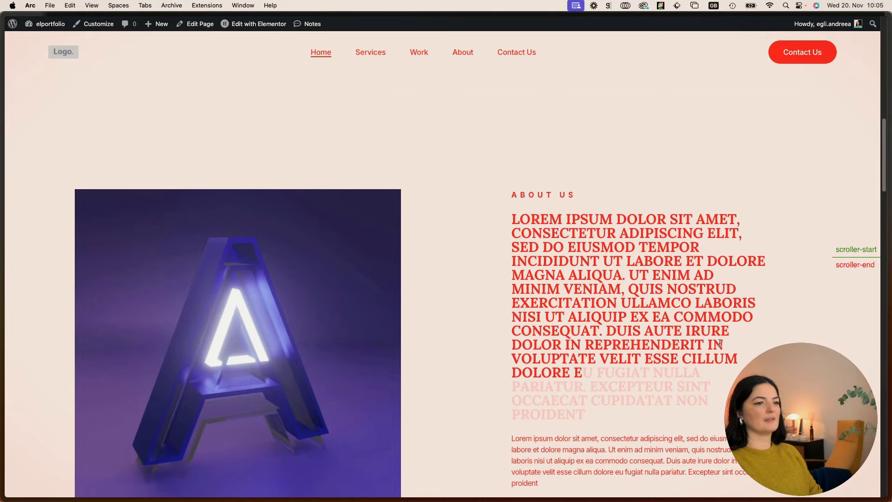
scroll(720, 343, "down", 3)
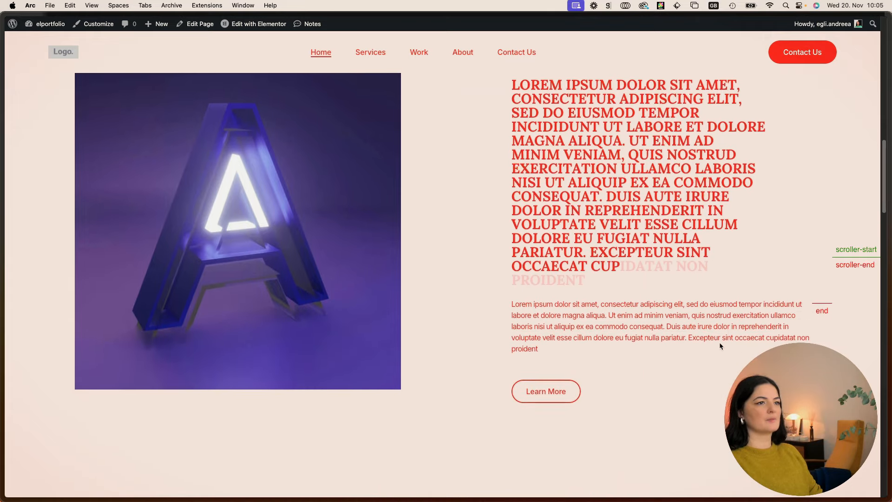
scroll(721, 346, "down", 2)
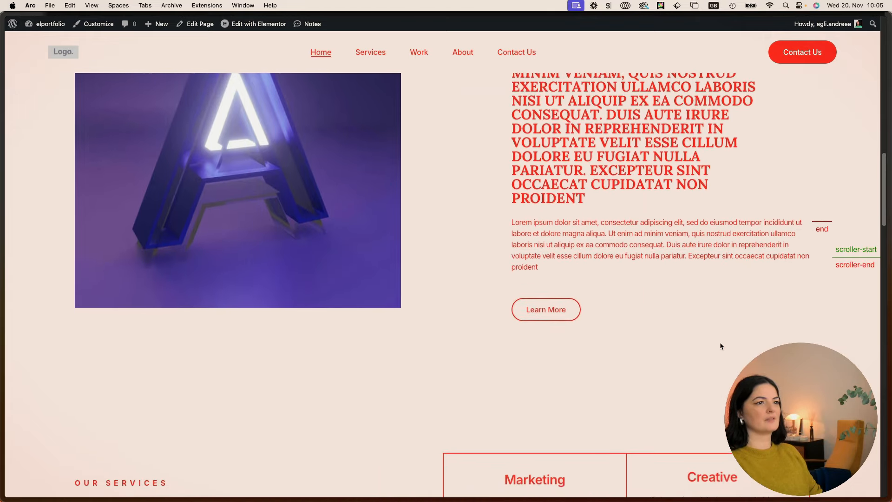
scroll(721, 344, "up", 6)
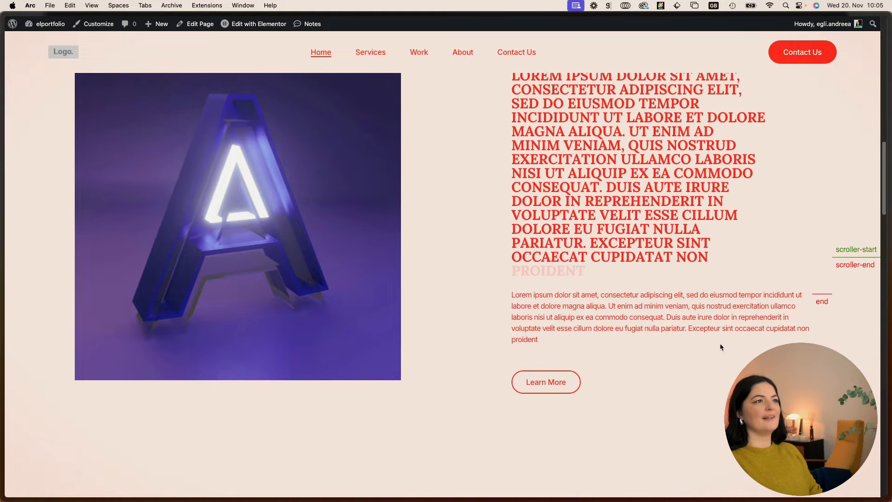
scroll(720, 344, "up", 3)
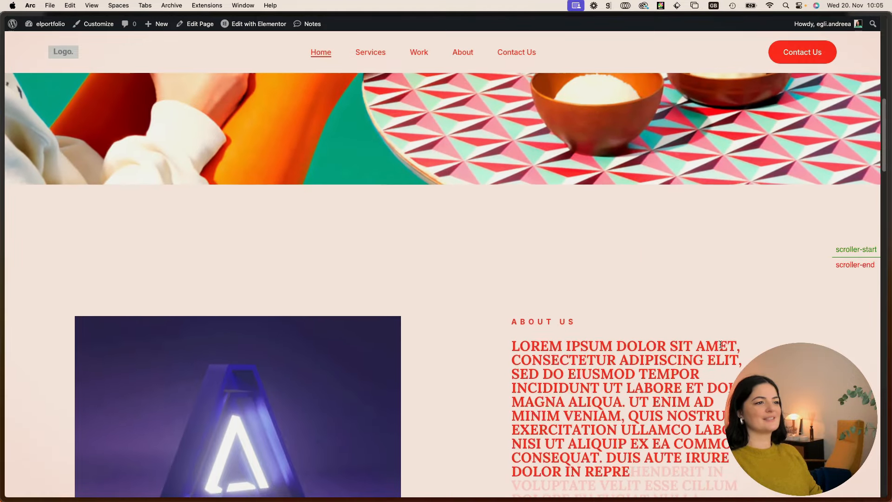
scroll(721, 345, "up", 5)
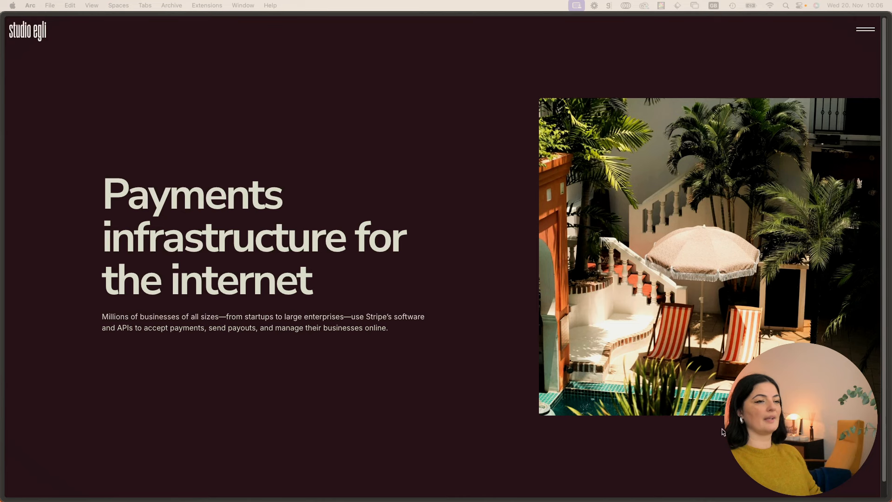
Step: Open the full-screen navigation menu on the studio egli website
left_click(866, 31)
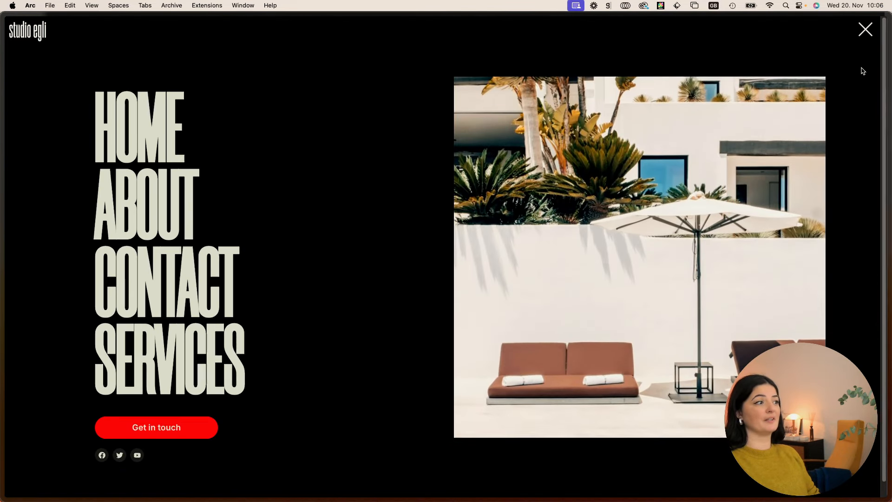
Step: Close the full-screen menu, switch to the full-page off-canvas template in Elementor, and inspect the header container's Site Logo and burger-toggle HTML widget
left_click(863, 35)
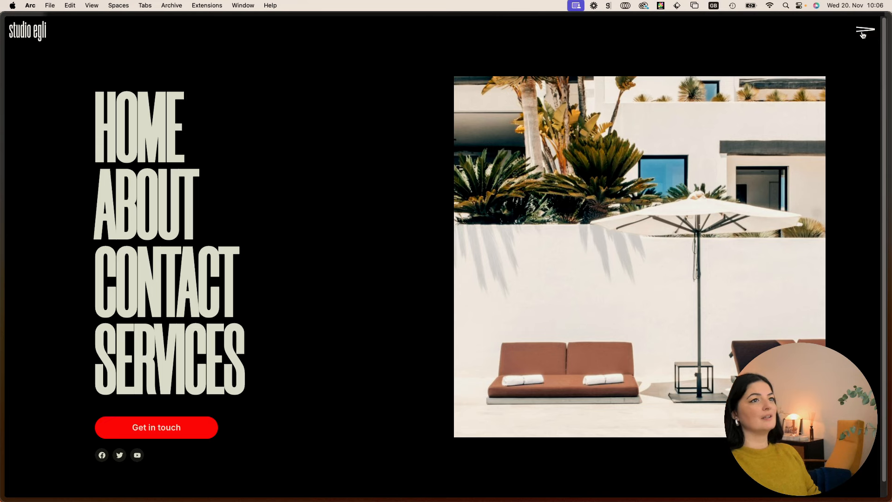
mouse_move(2, 358)
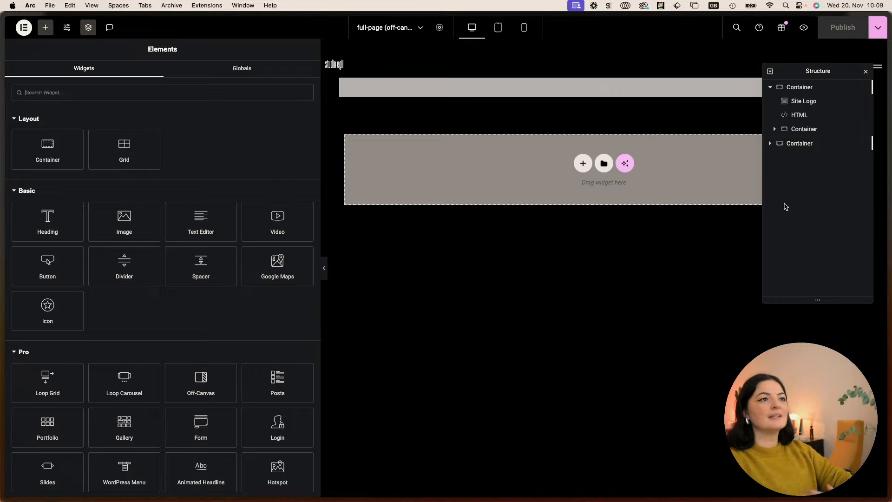
left_click(787, 91)
left_click(787, 91)
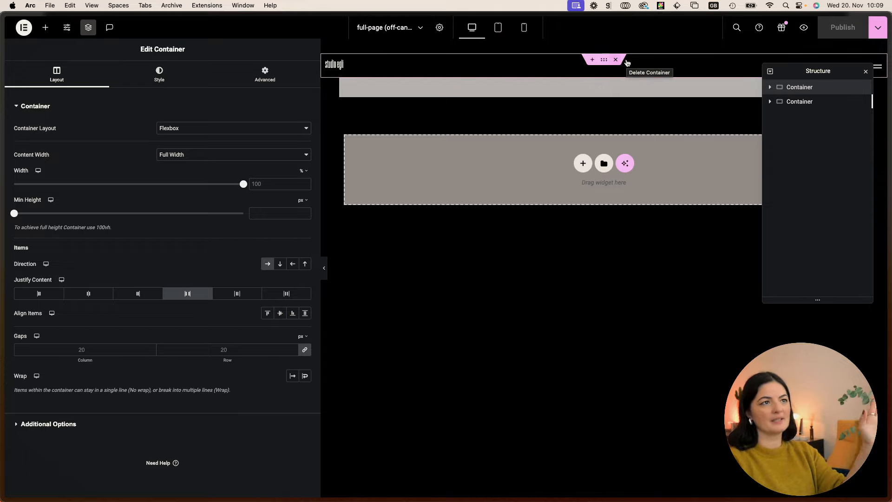
left_click(790, 87)
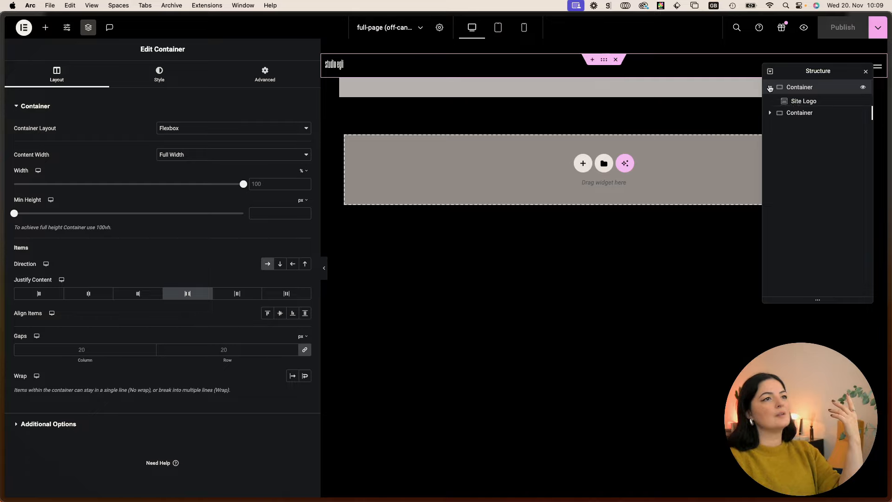
left_click(802, 101)
left_click(796, 117)
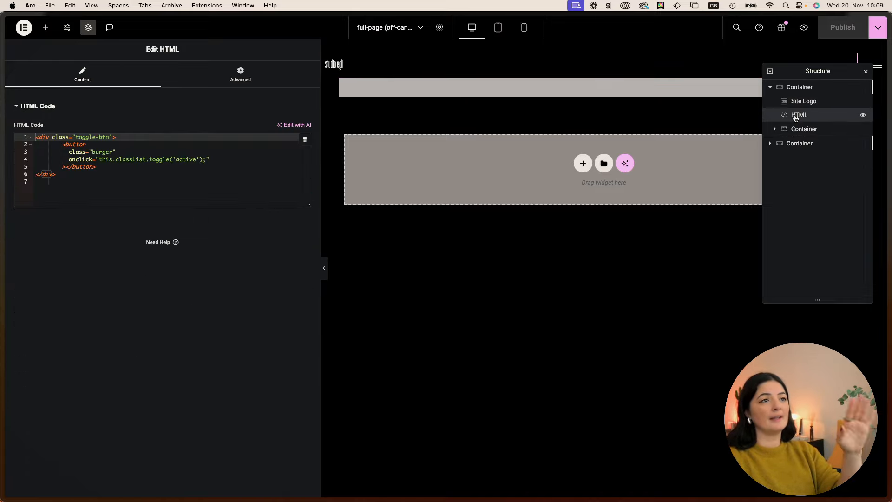
left_click_drag(838, 74, 671, 162)
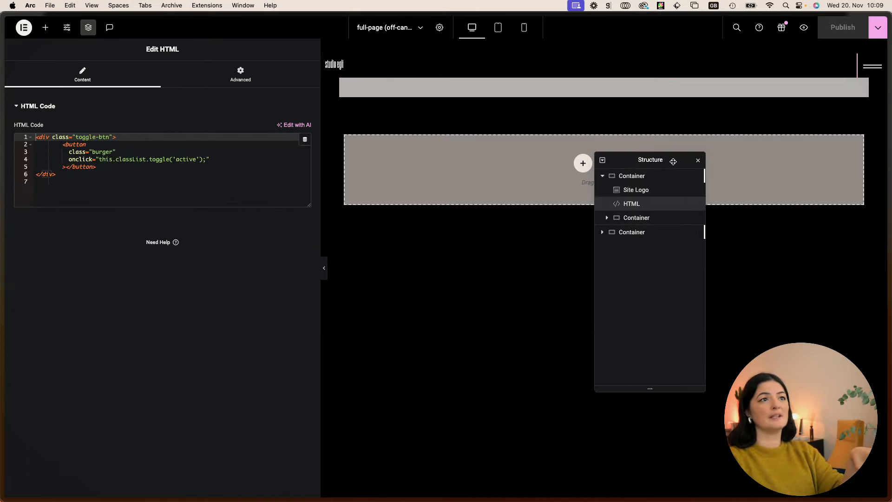
Step: Examine the nested menu container's two inner containers, including the Icon List, Button, Social Icons and Image widgets
left_click(608, 219)
left_click(632, 218)
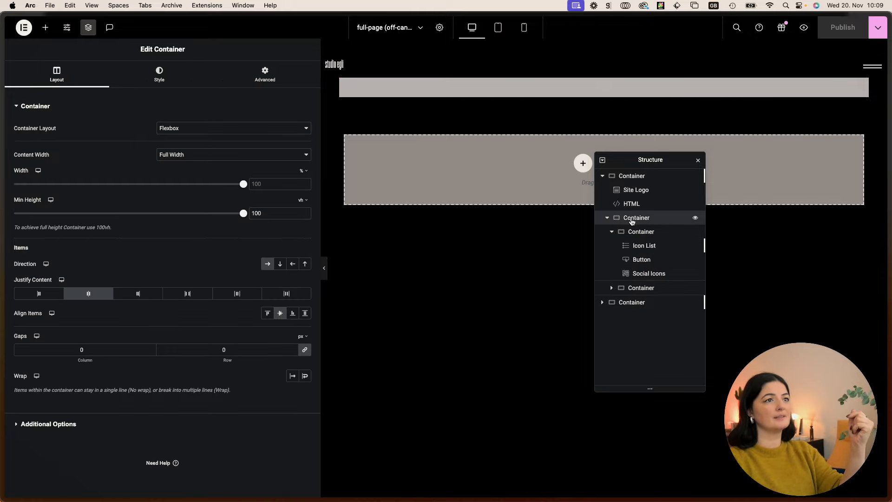
left_click(633, 234)
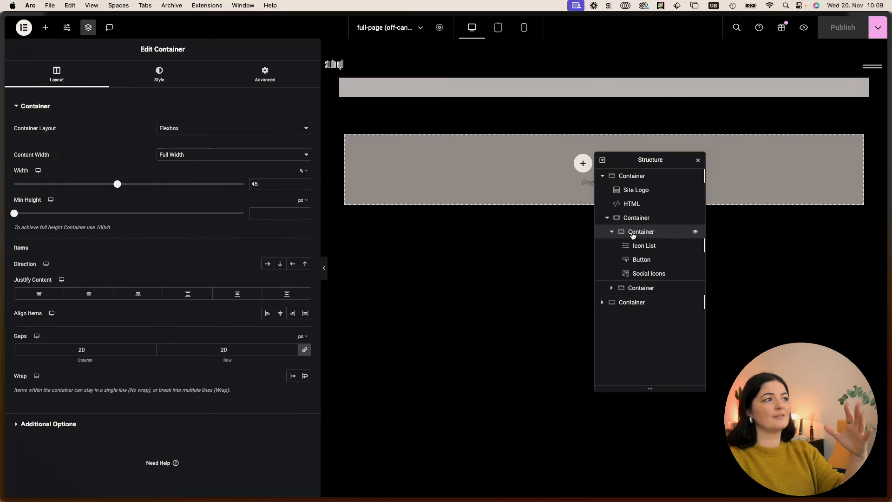
left_click(641, 246)
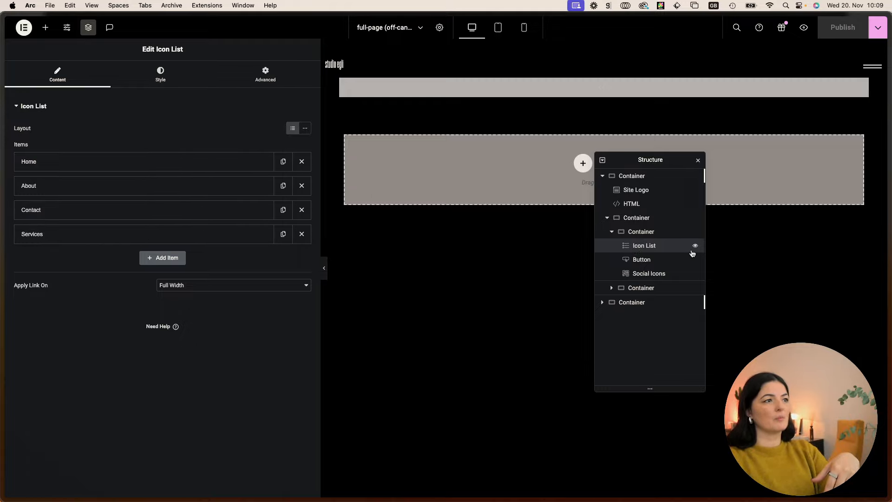
left_click(637, 265)
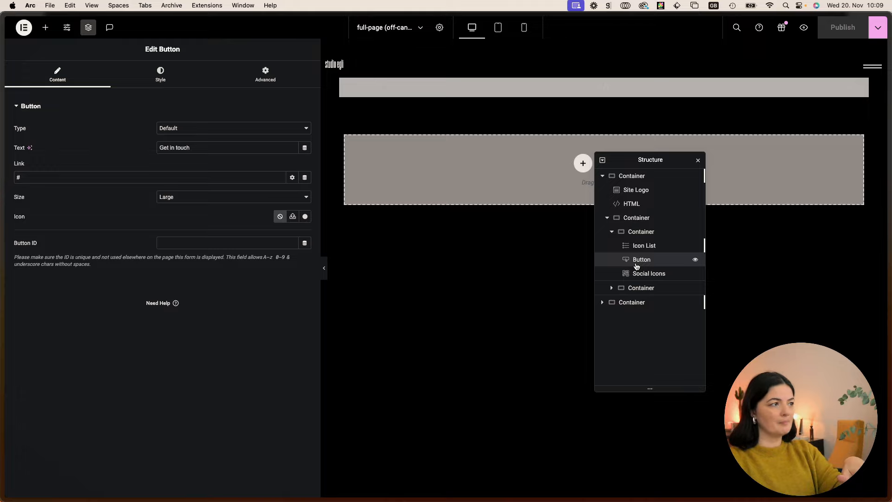
left_click(641, 274)
left_click(612, 288)
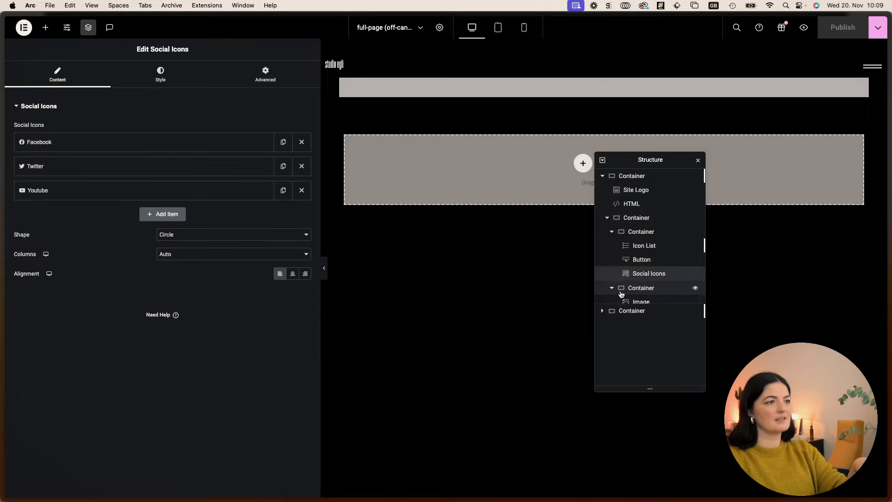
left_click(639, 305)
left_click(636, 292)
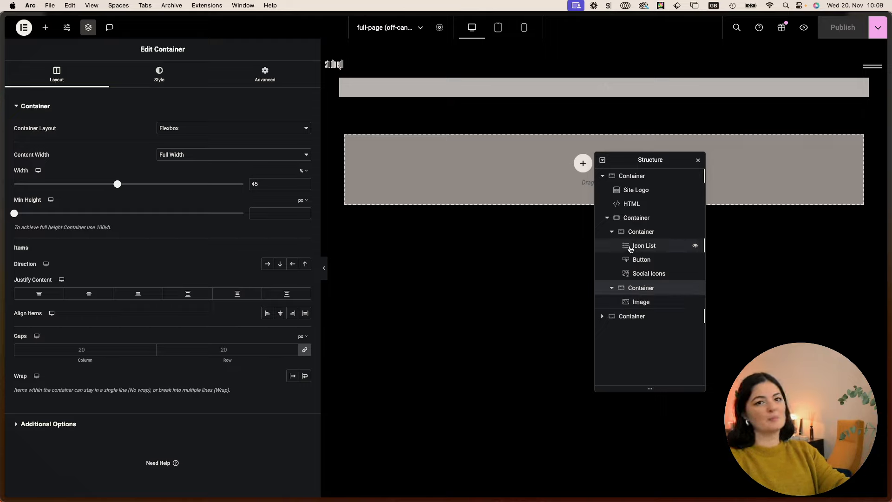
left_click(611, 288)
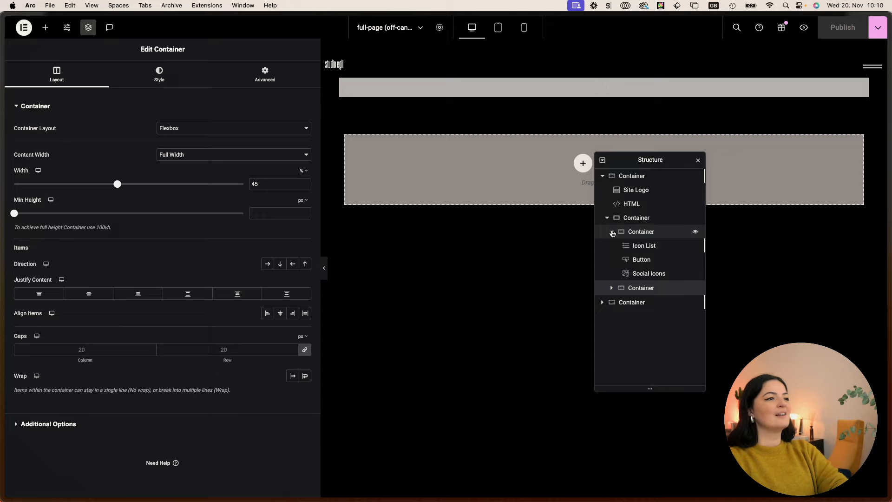
left_click(612, 233)
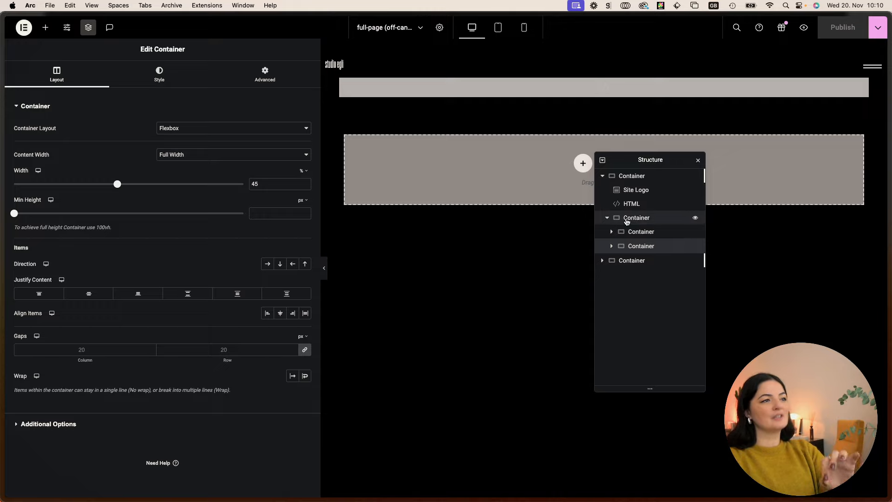
Step: Review the nested menu container's layout and its additional Overflow and HTML Tag options
left_click(628, 222)
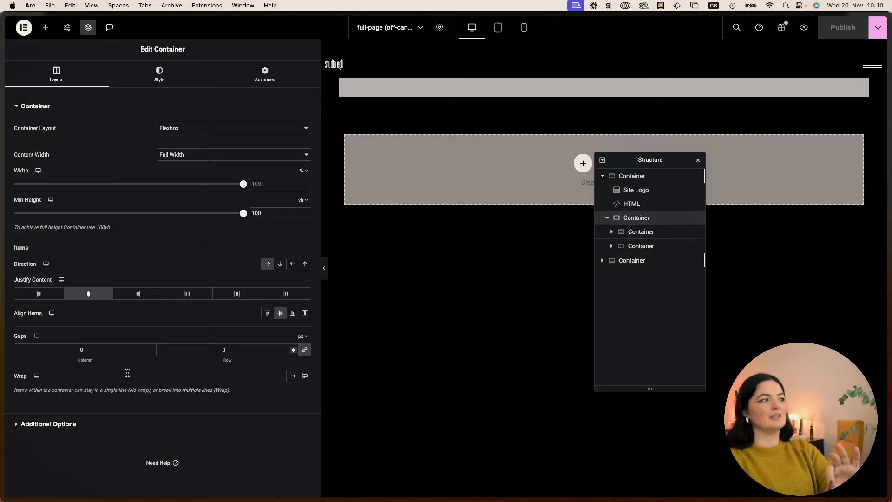
left_click(51, 425)
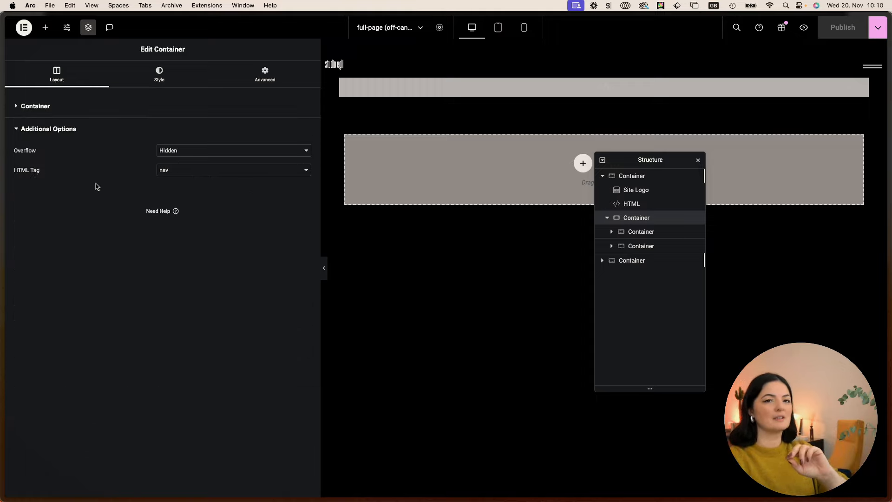
left_click(190, 177)
left_click(150, 326)
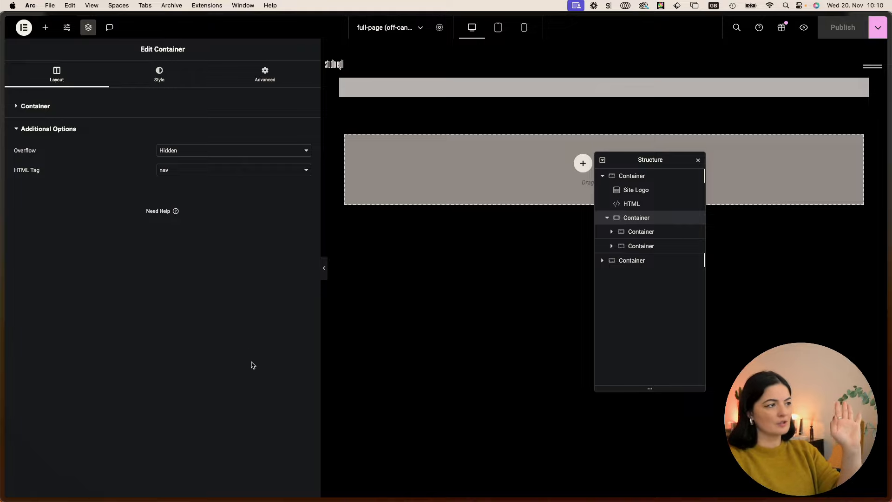
Step: Narrow the editing panel and copy the first top-level container, which holds the logo, burger toggle and menu
left_click_drag(323, 361, 194, 365)
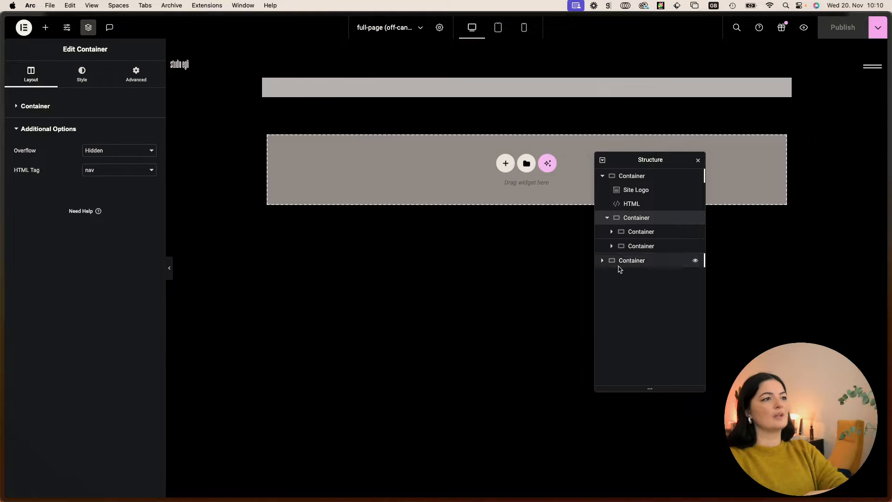
left_click(603, 177)
left_click(623, 180)
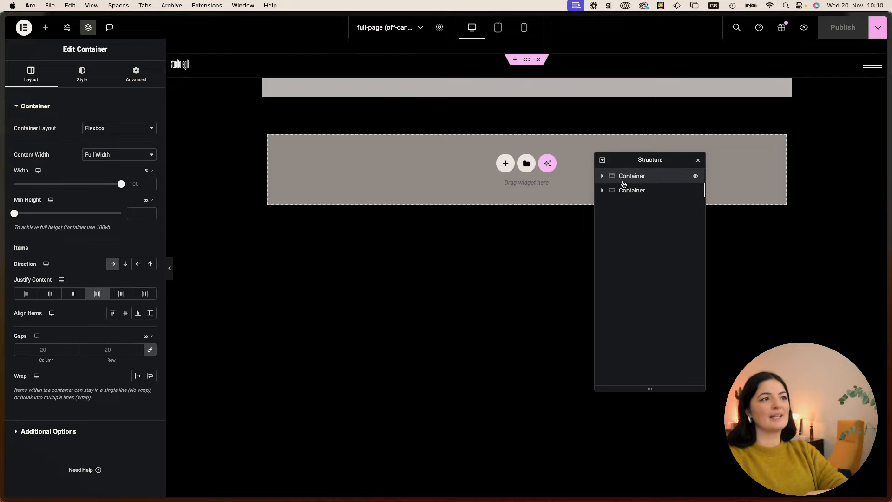
right_click(623, 182)
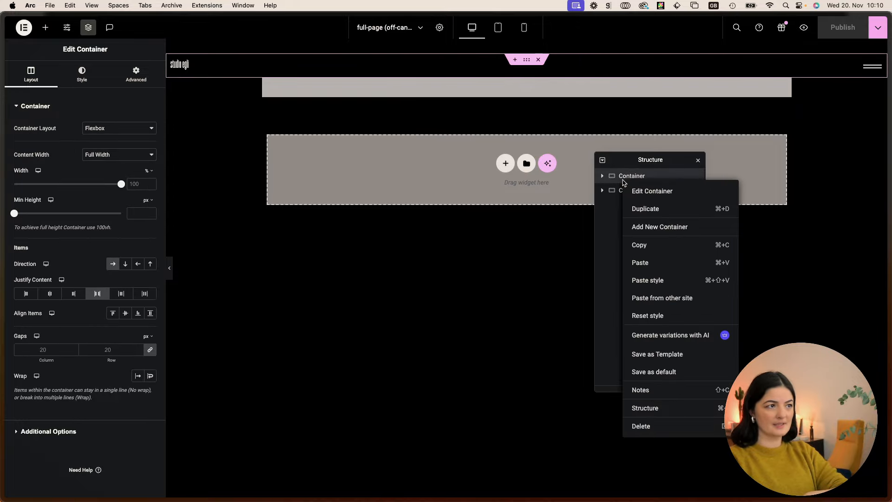
left_click(653, 249)
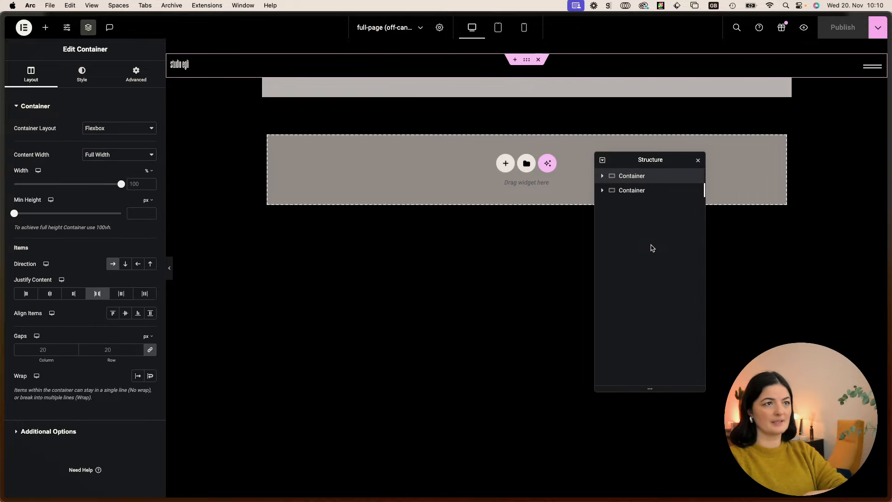
Step: Switch to the Home page editor and open the site's Header template for editing through the Theme Builder
mouse_move(2, 302)
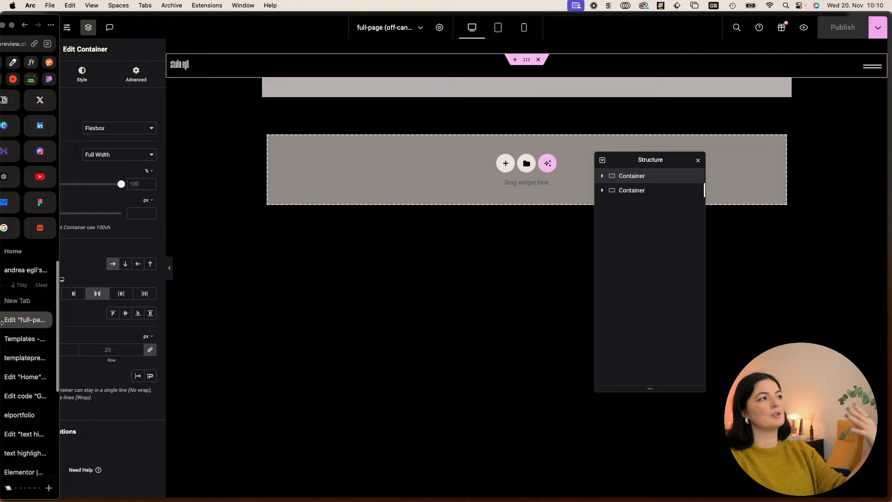
left_click(37, 380)
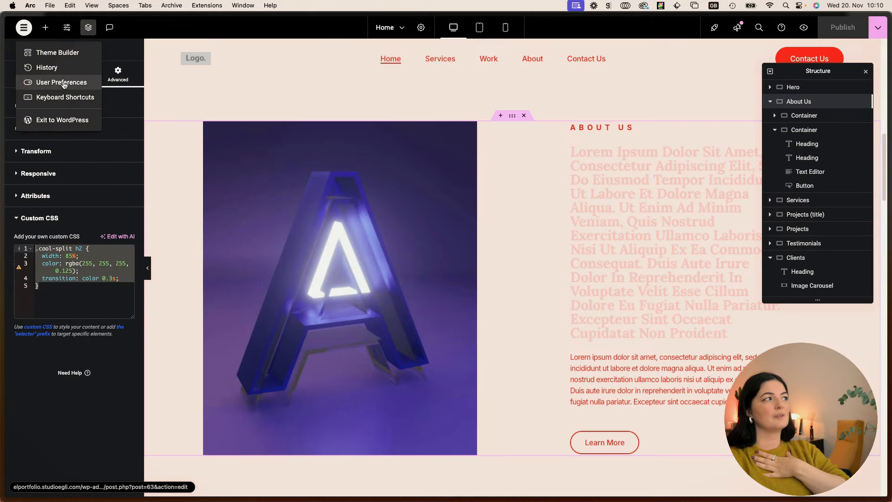
left_click(62, 54)
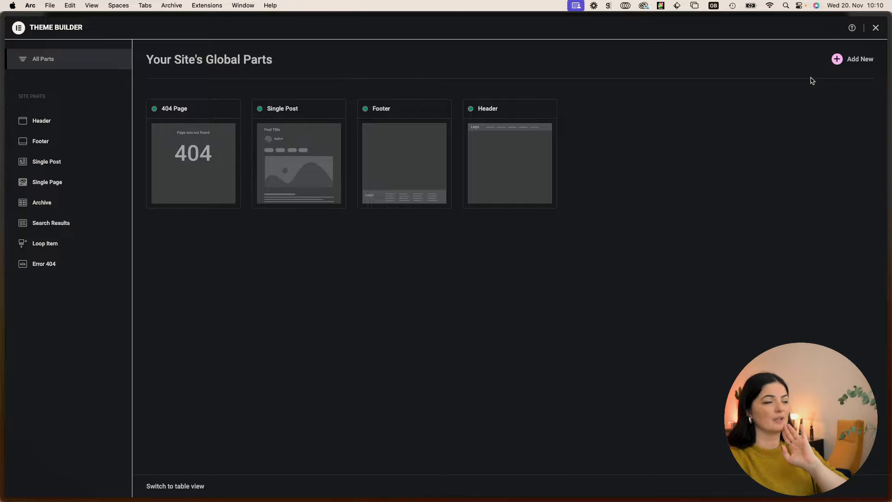
left_click(499, 141)
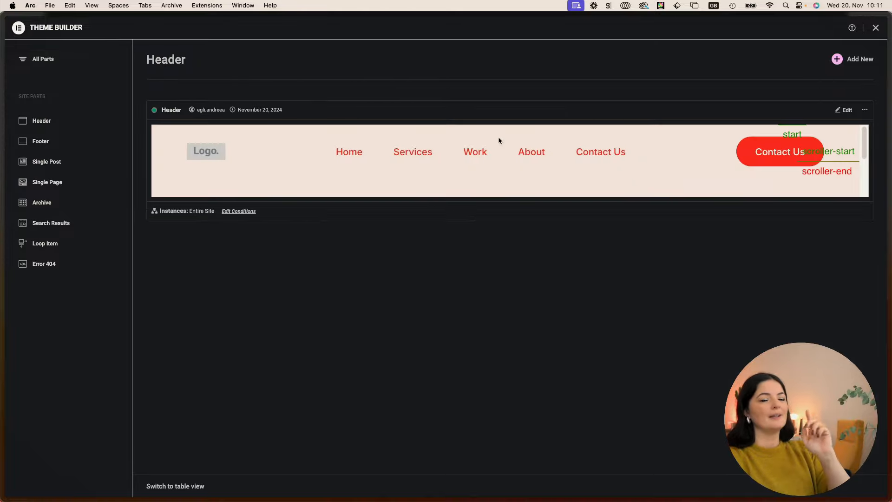
left_click(848, 110)
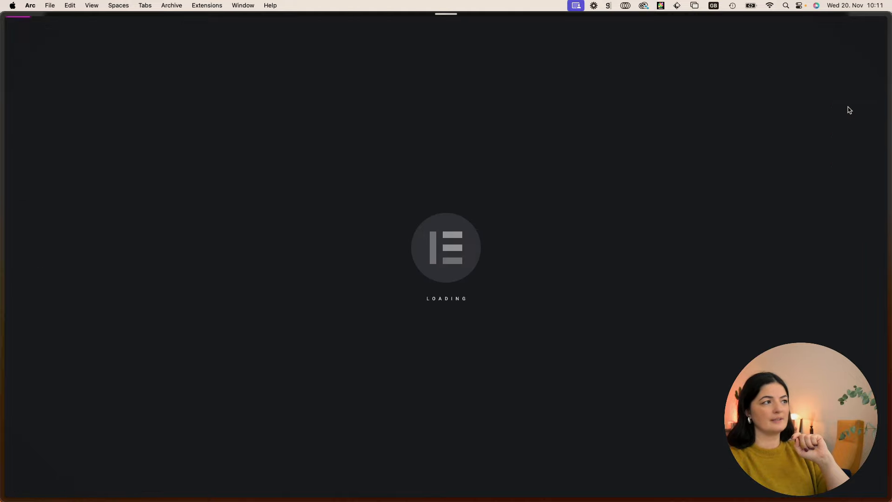
Step: Paste the copied menu container from the other site into the Header template below the existing header
right_click(489, 150)
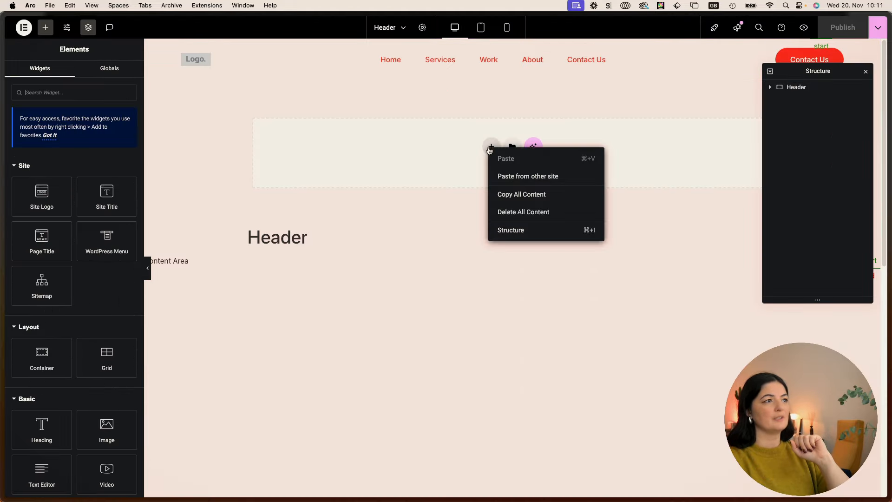
left_click(510, 178)
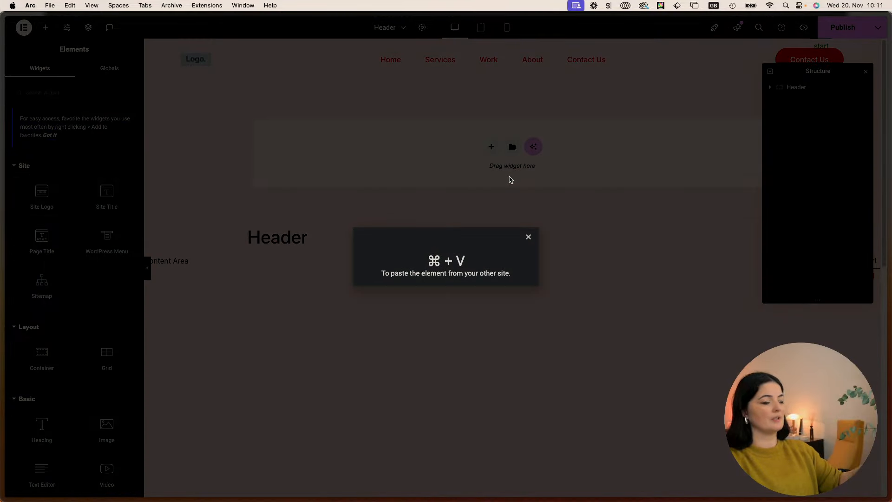
key("super+v")
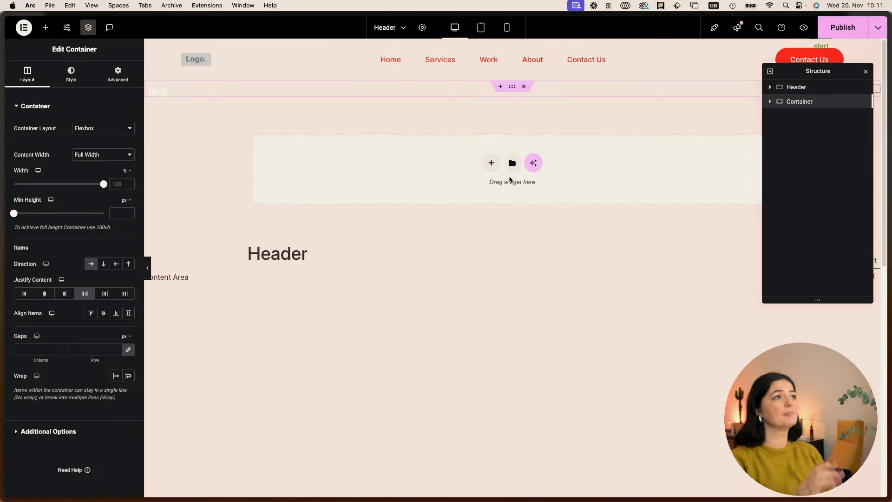
Step: Return to the full-page off-canvas template and copy its second top-level container
mouse_move(9, 358)
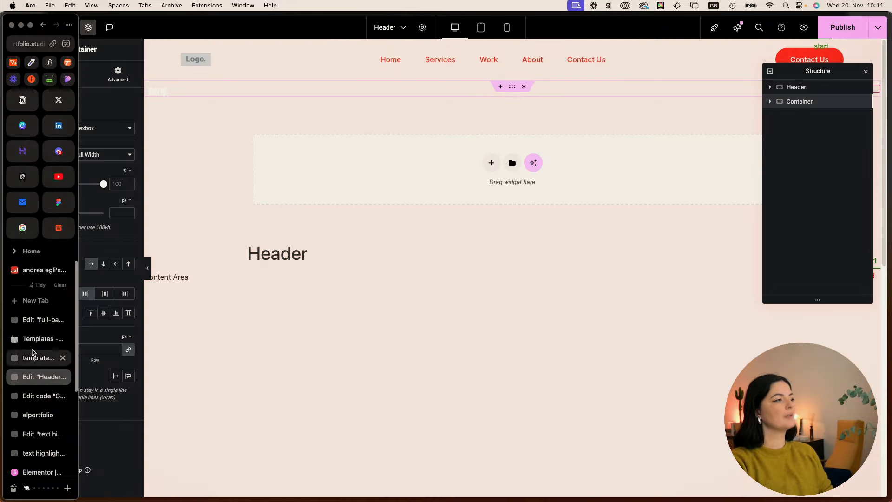
left_click(32, 321)
right_click(638, 191)
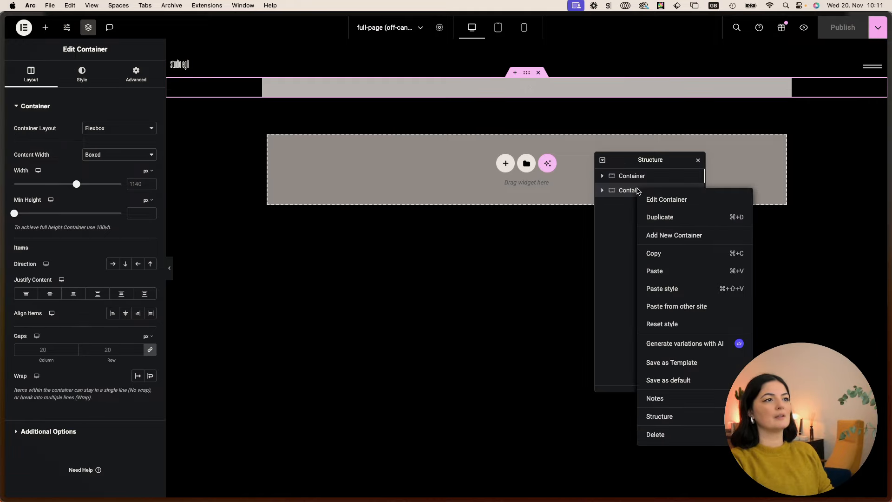
left_click(668, 255)
Step: Switch back to the Header template and paste the second container from the other site below the first pasted container
mouse_move(3, 320)
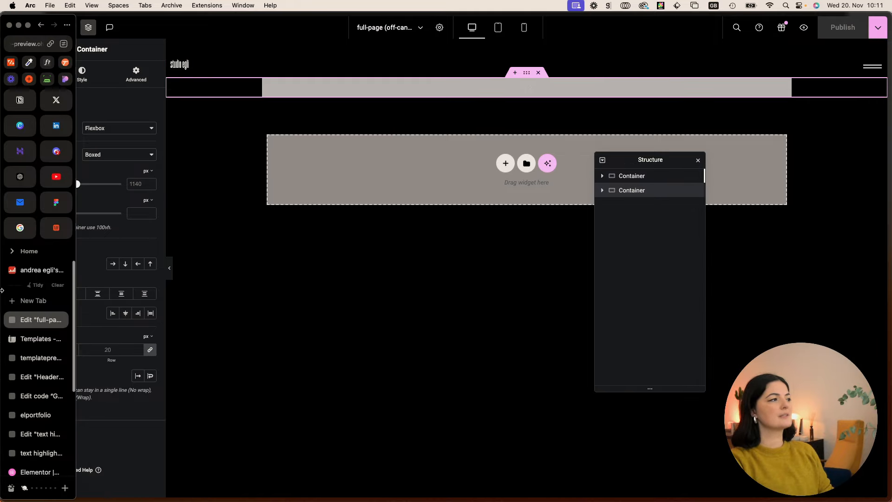
left_click(44, 377)
right_click(494, 167)
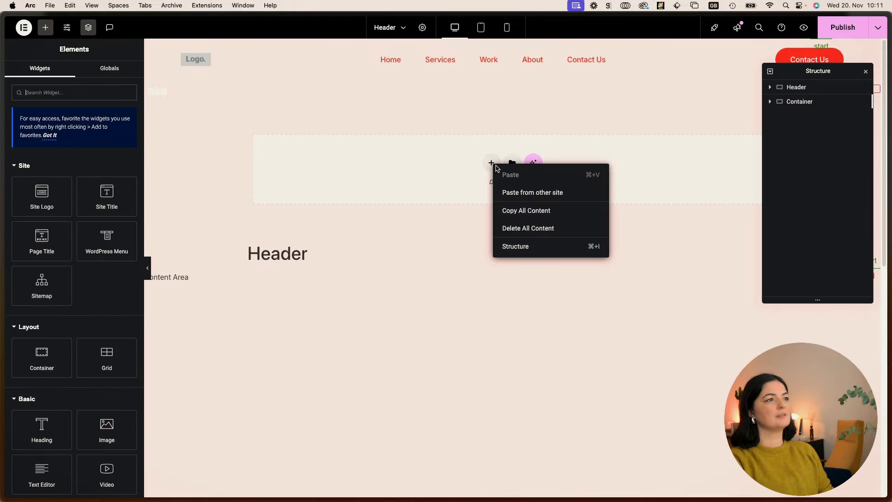
left_click(510, 191)
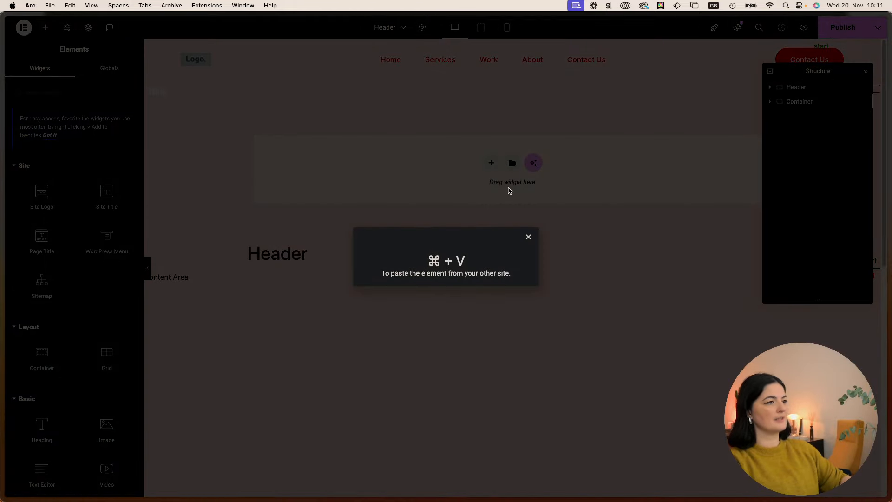
key("super+v")
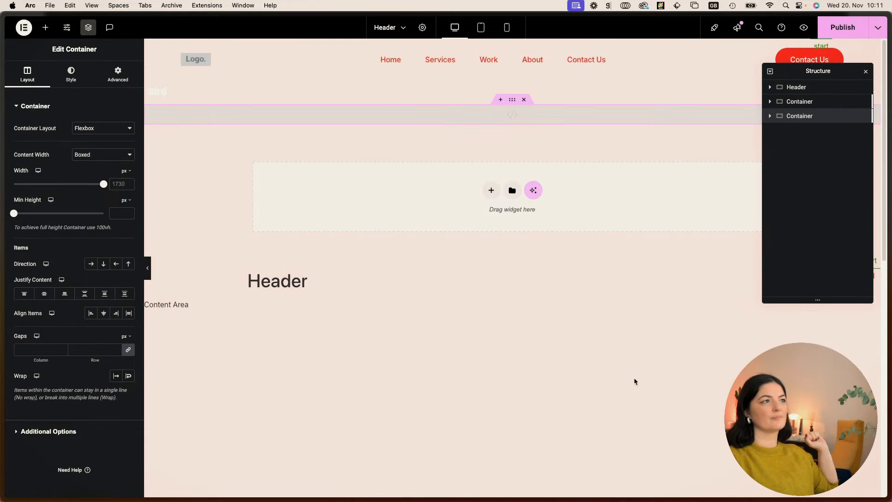
Step: Publish the Header template and test opening and closing the off-canvas menu in the preview
left_click(832, 31)
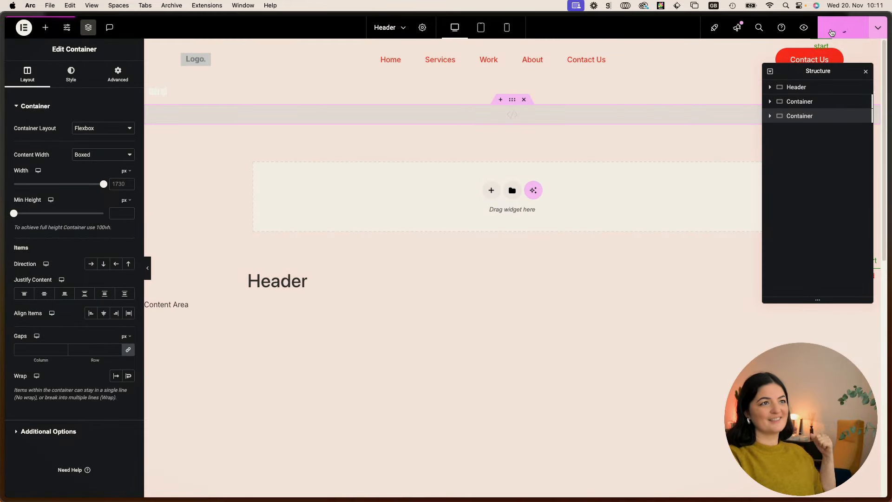
left_click(804, 27)
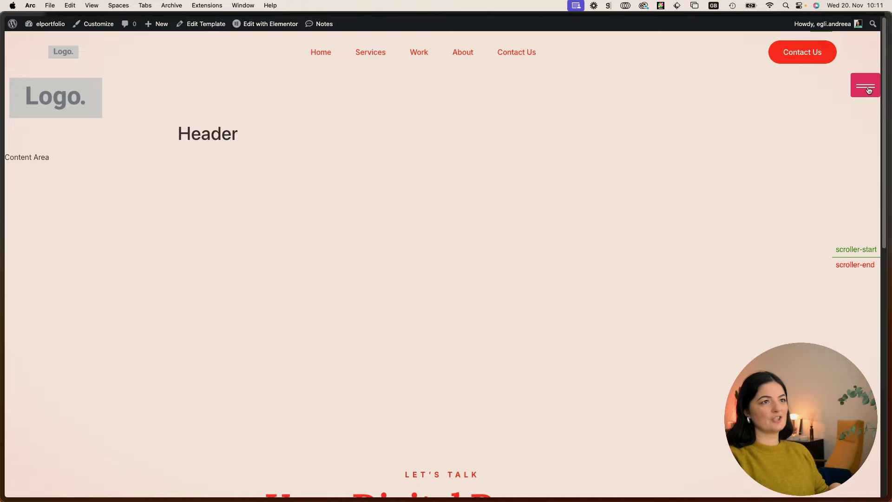
left_click(867, 89)
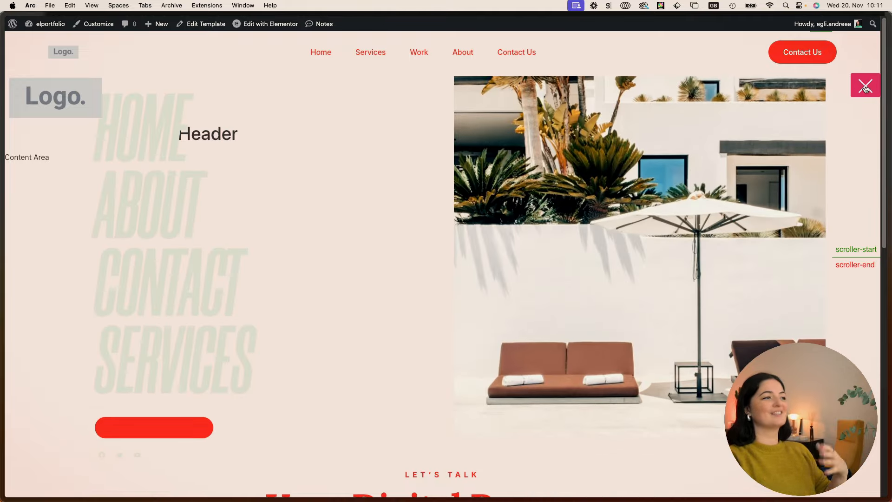
left_click(866, 89)
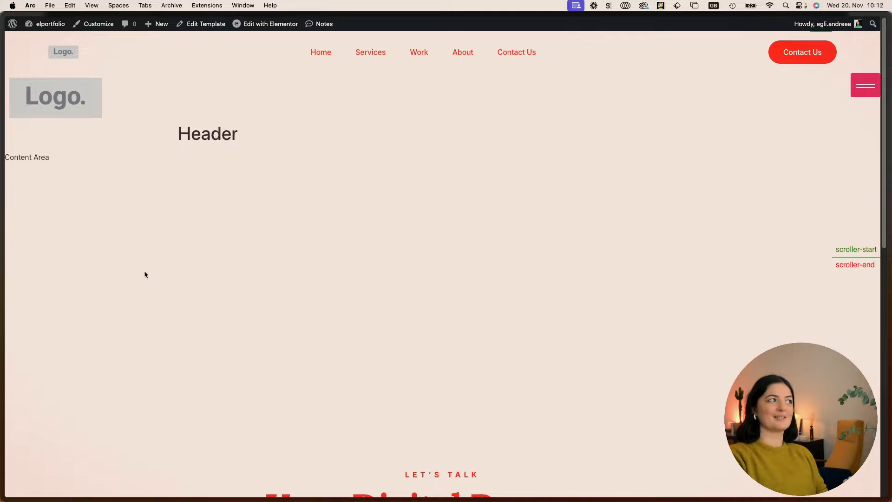
Step: Return to the Header template editor and delete the original Header container above the two pasted containers
mouse_move(4, 356)
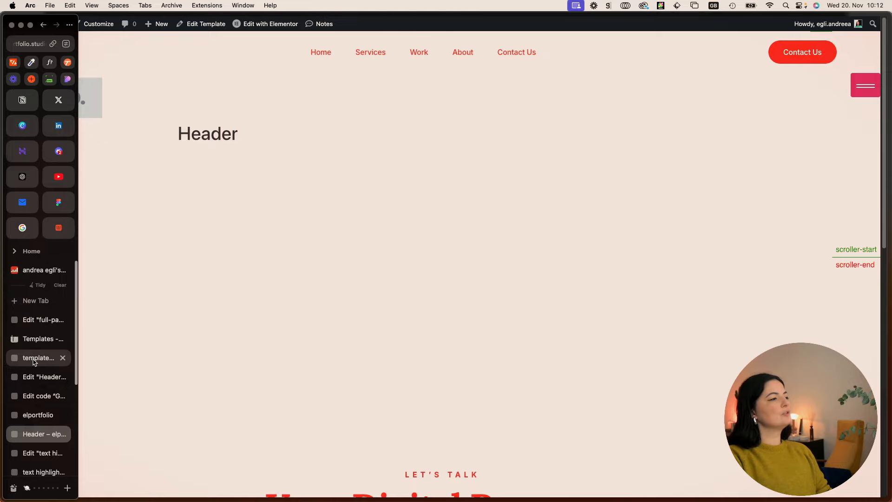
left_click(36, 378)
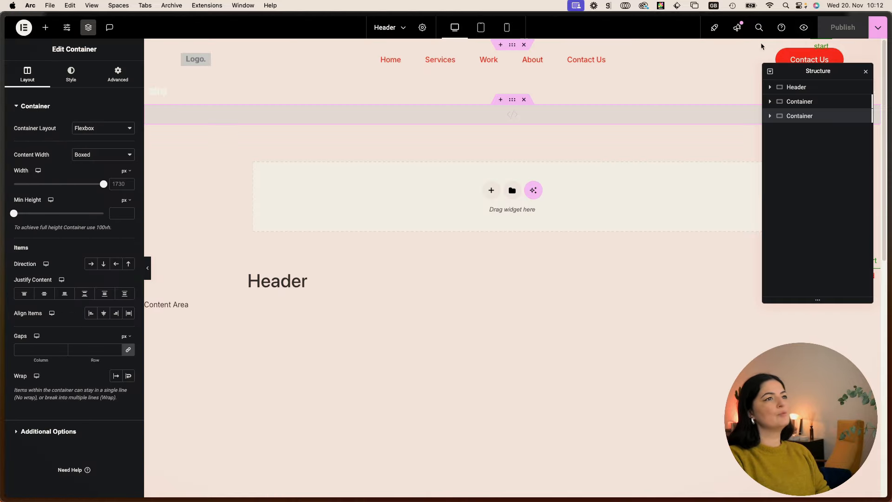
right_click(800, 88)
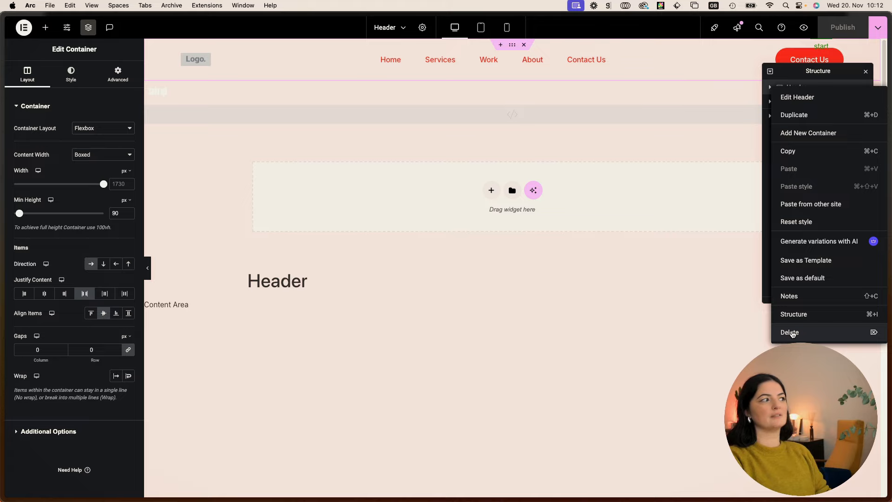
left_click(792, 332)
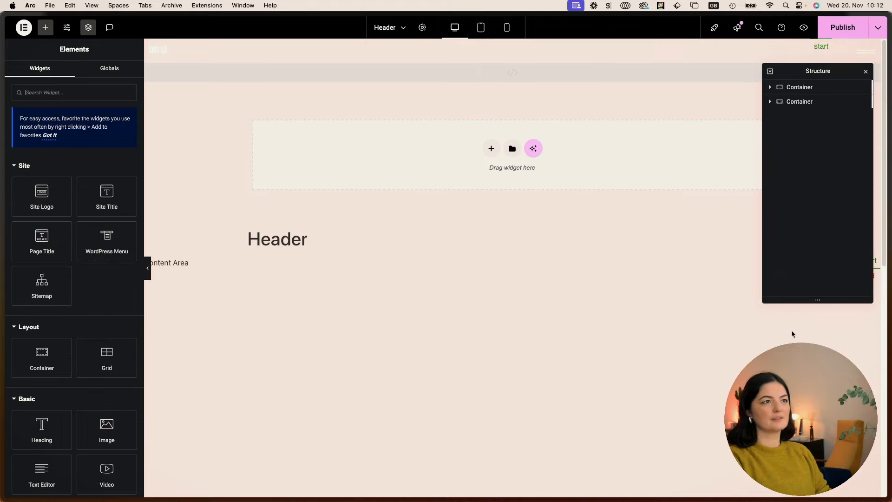
Step: Upload logoae (11).png as the site logo, save the site settings, and set the logo widget's width to 9%
left_click(157, 56)
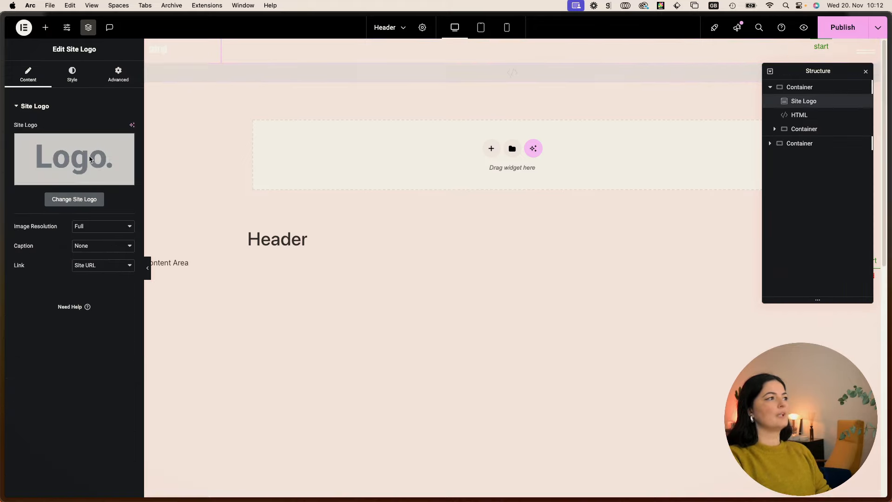
left_click(88, 201)
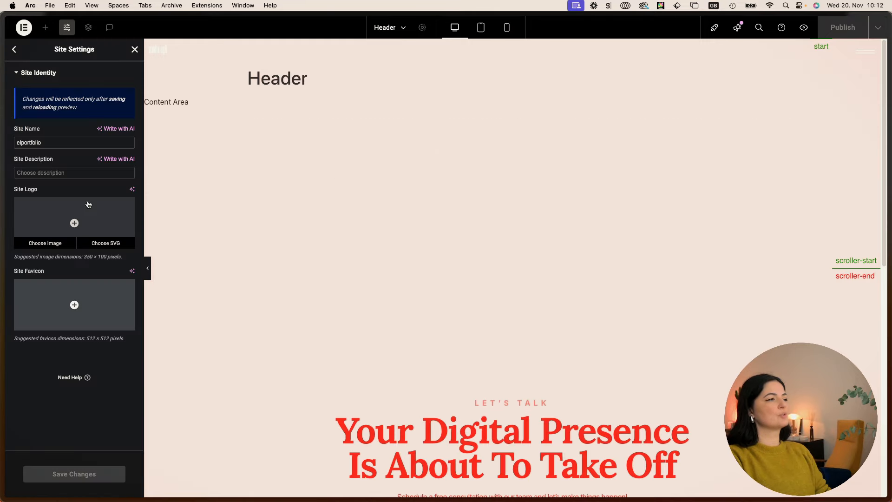
left_click(80, 216)
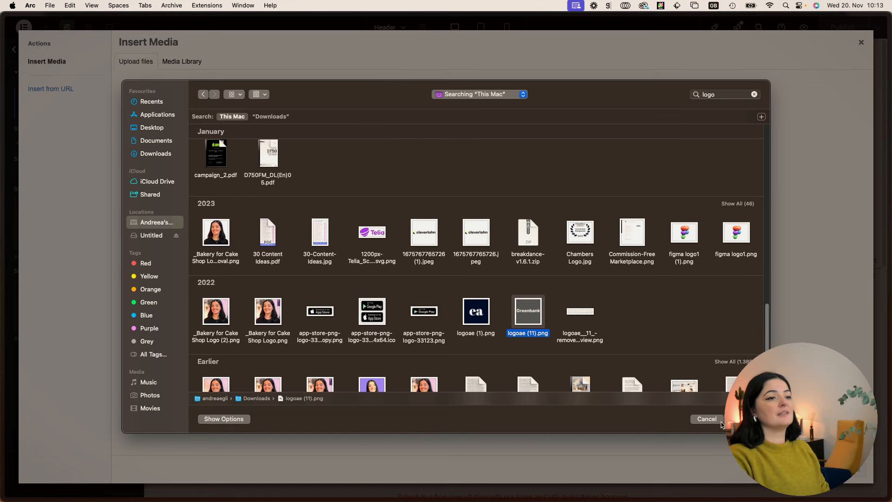
left_click(743, 419)
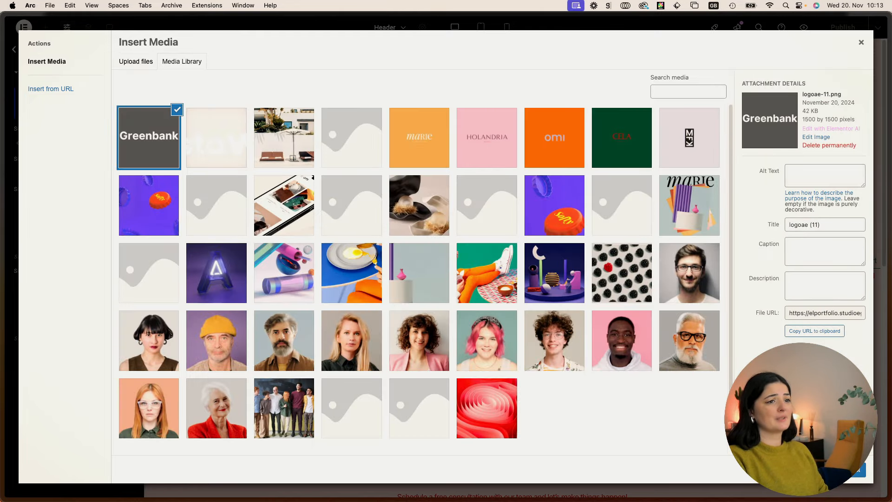
left_click(859, 470)
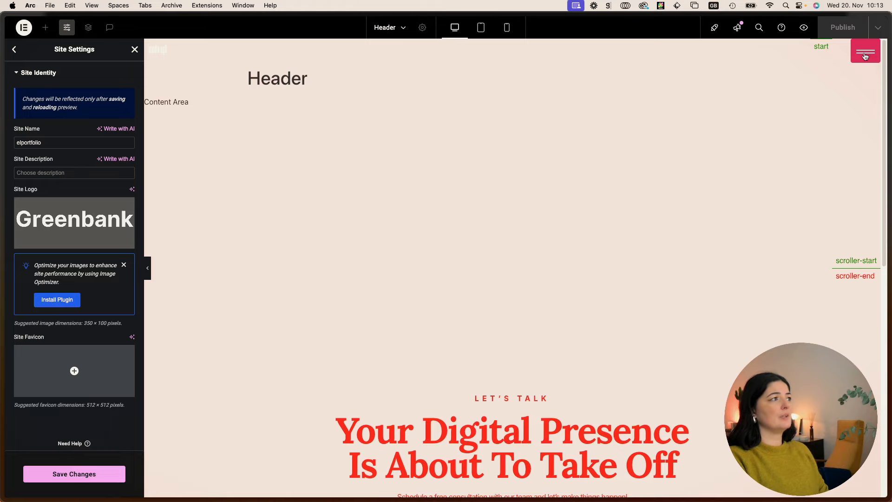
left_click(71, 471)
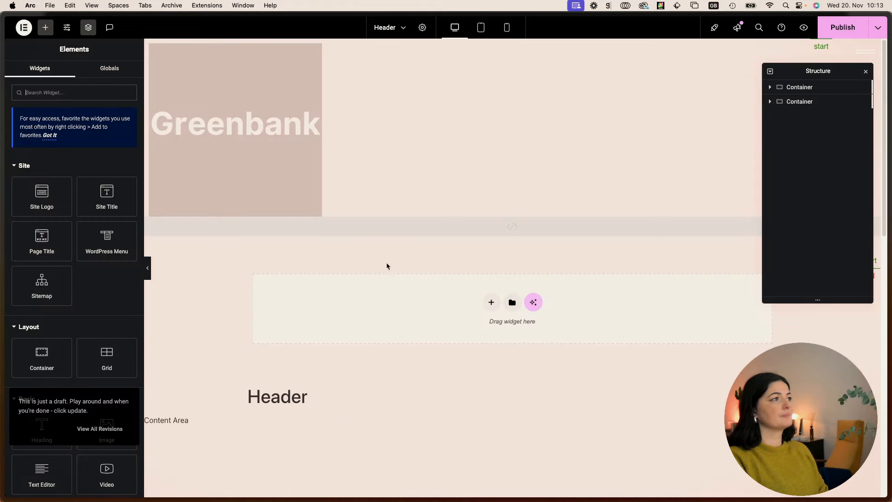
left_click(261, 140)
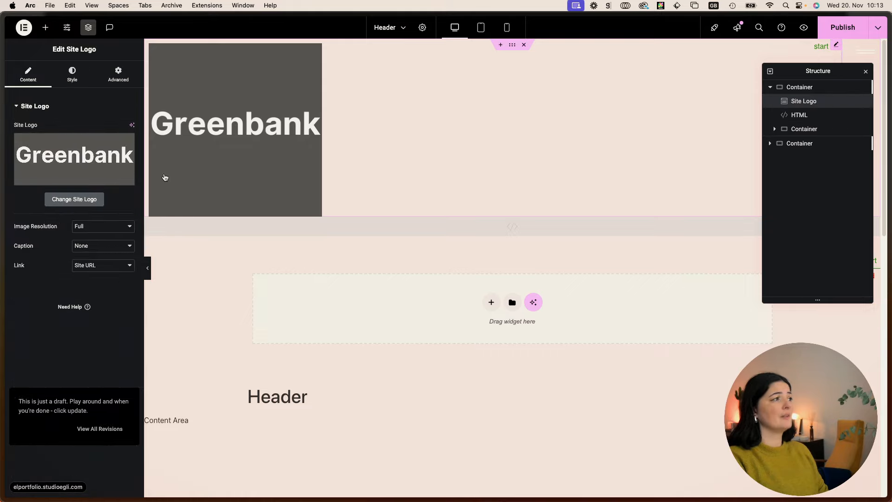
left_click(74, 77)
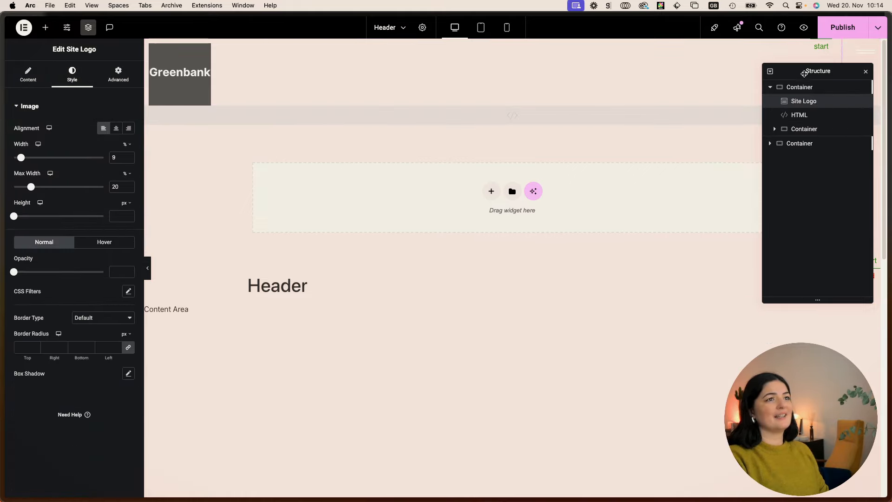
Step: Set the background of the container nested beside the Site Logo and HTML widgets to the global Primary color
left_click_drag(805, 71, 817, 183)
left_click(767, 283)
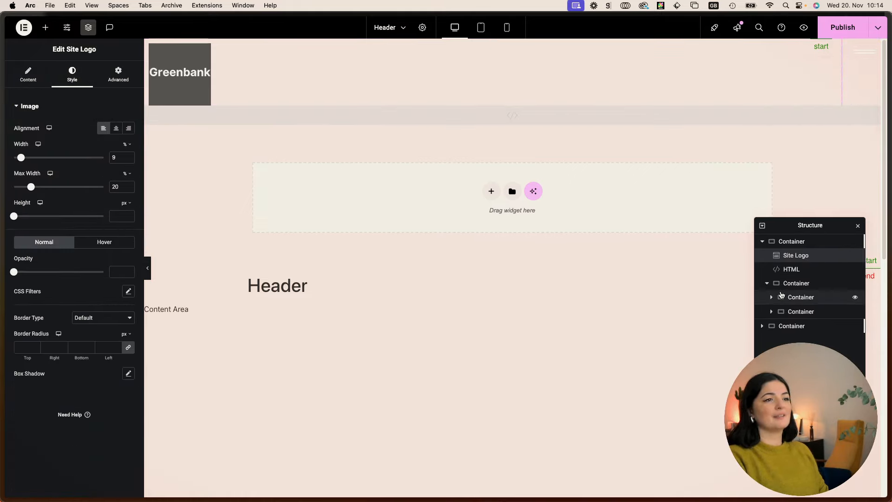
left_click(772, 297)
left_click(793, 283)
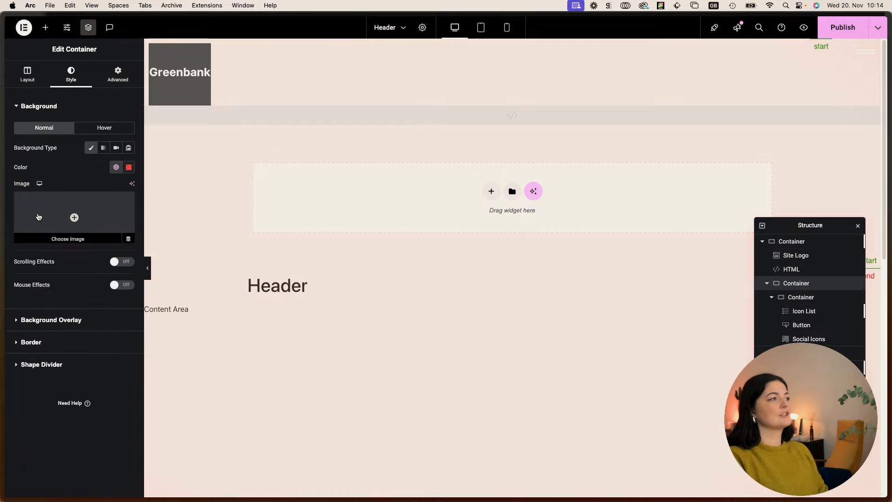
Step: Publish the logo and menu background changes, and preview the full-page menu opened and closed
left_click(852, 32)
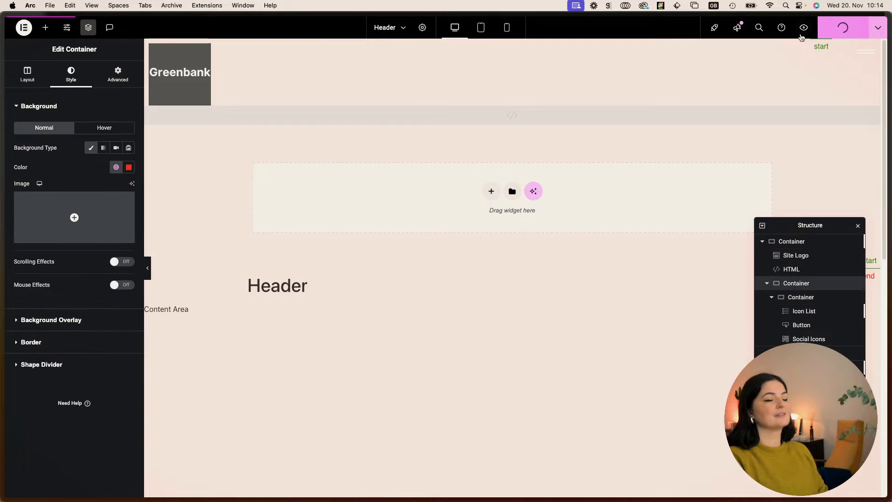
left_click(804, 28)
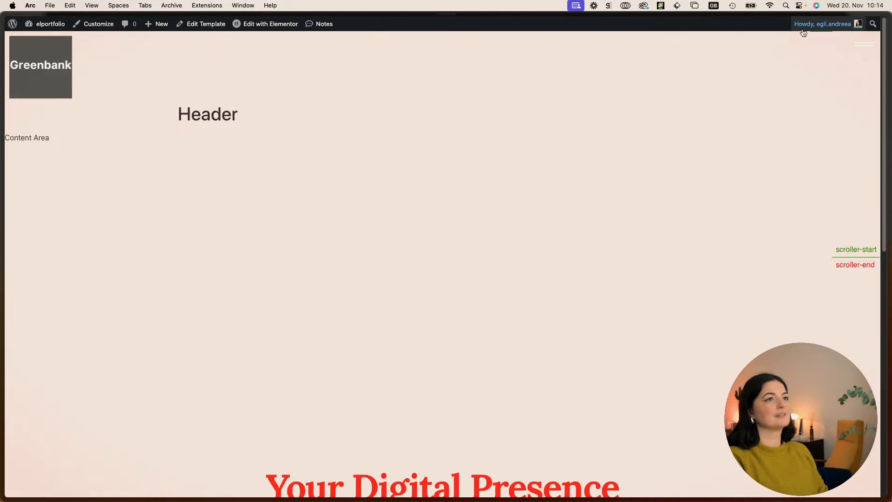
left_click(866, 44)
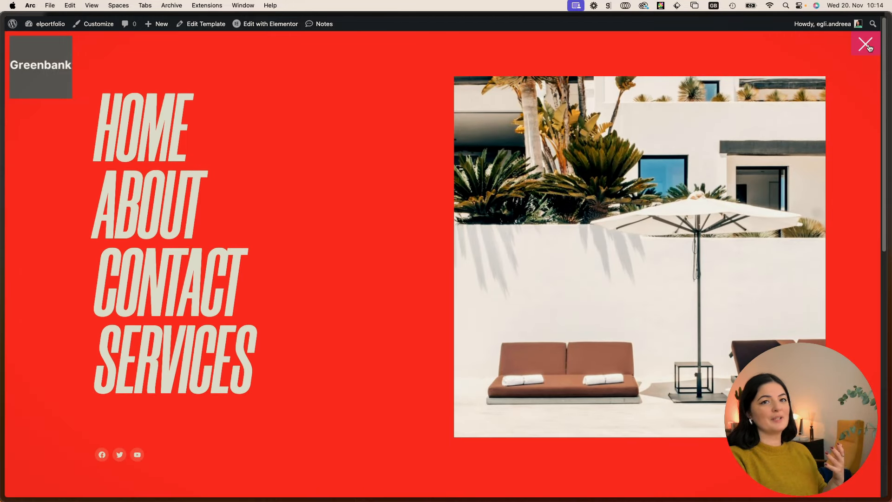
left_click(867, 45)
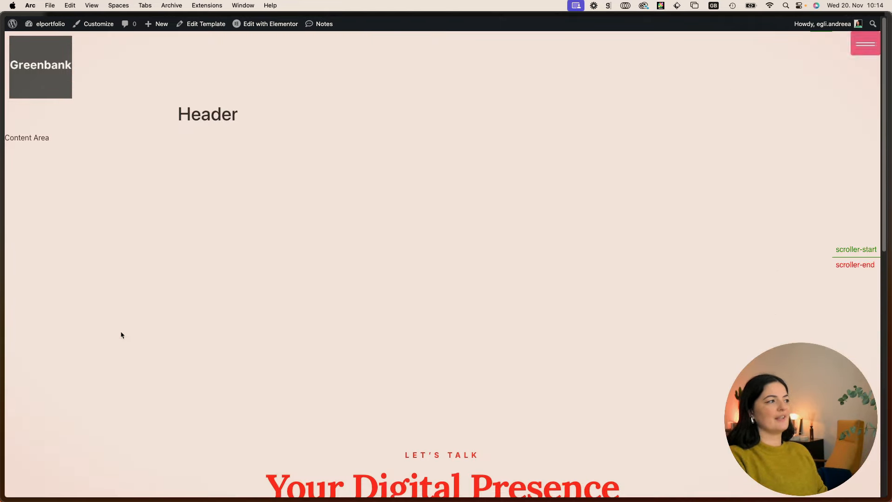
Step: Return to the Header editor and replace the menu container's background with a custom near-black color
mouse_move(1, 325)
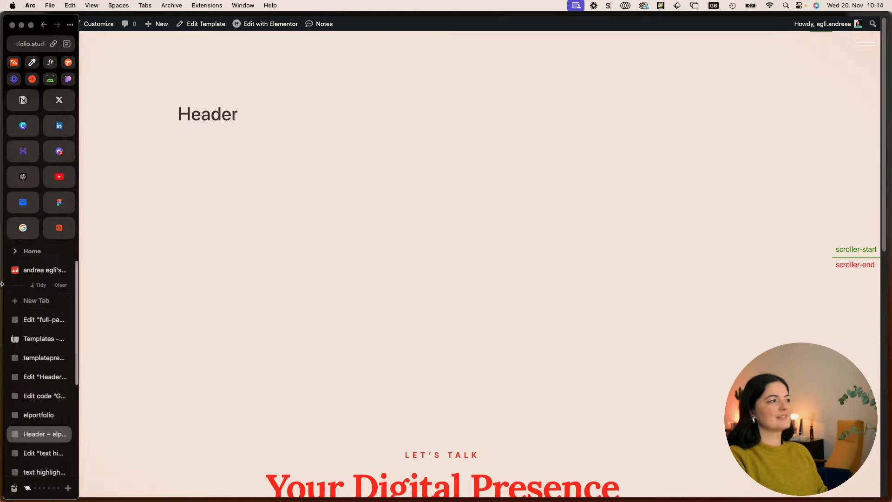
left_click(43, 377)
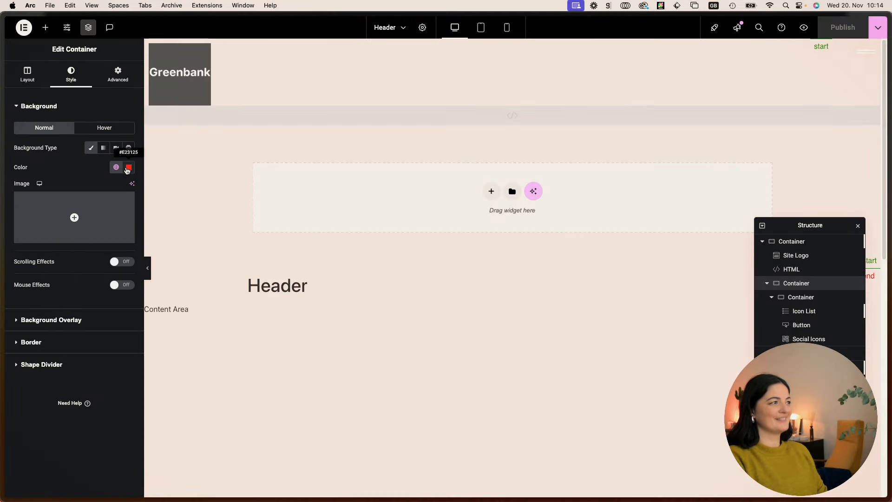
left_click(117, 168)
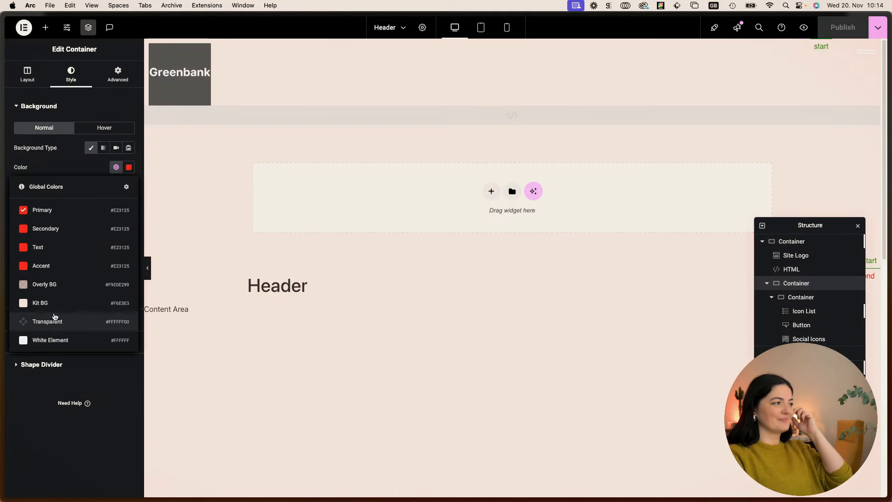
left_click(128, 168)
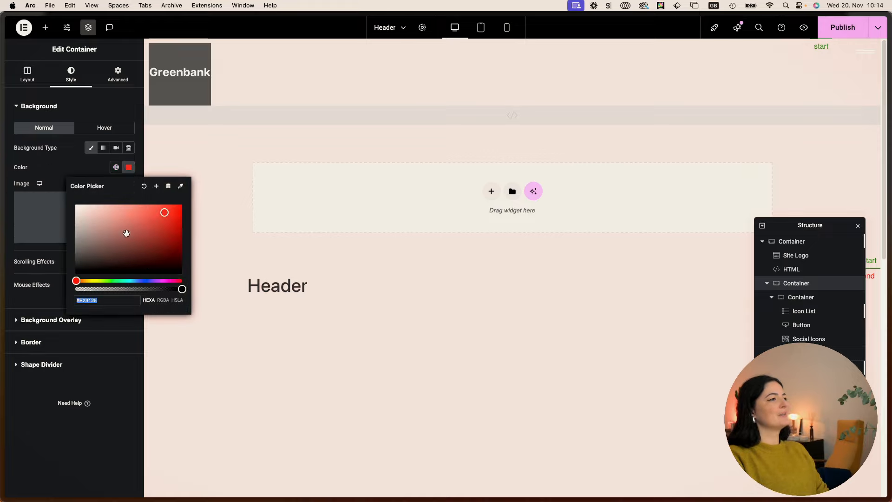
left_click_drag(168, 211, 118, 266)
Step: Publish the dark menu background and test the menu toggle in the Header preview
left_click(843, 27)
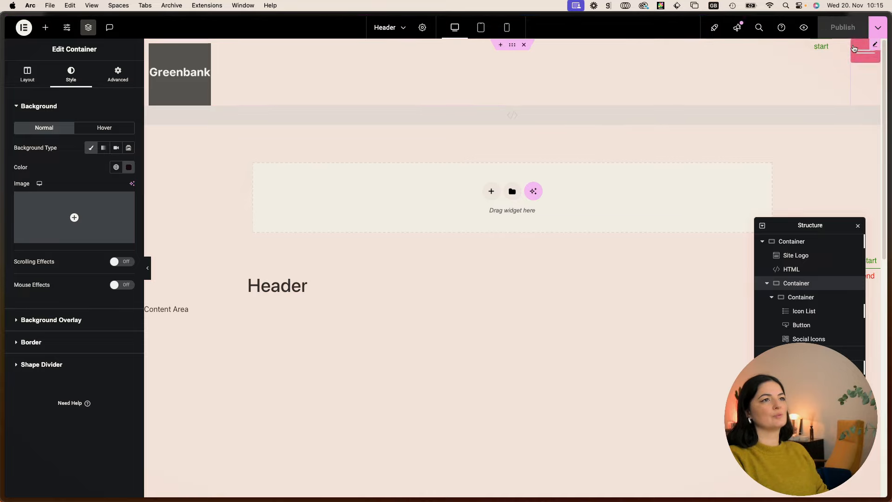
left_click(797, 28)
left_click(866, 44)
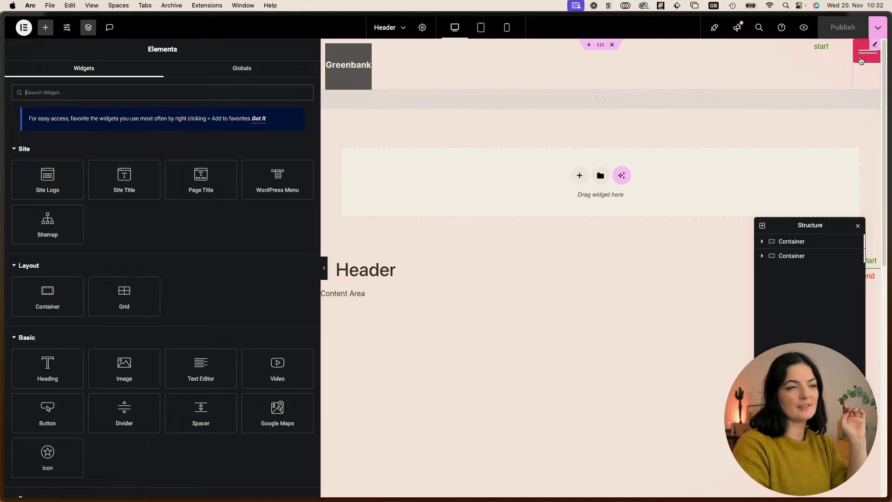
left_click(804, 28)
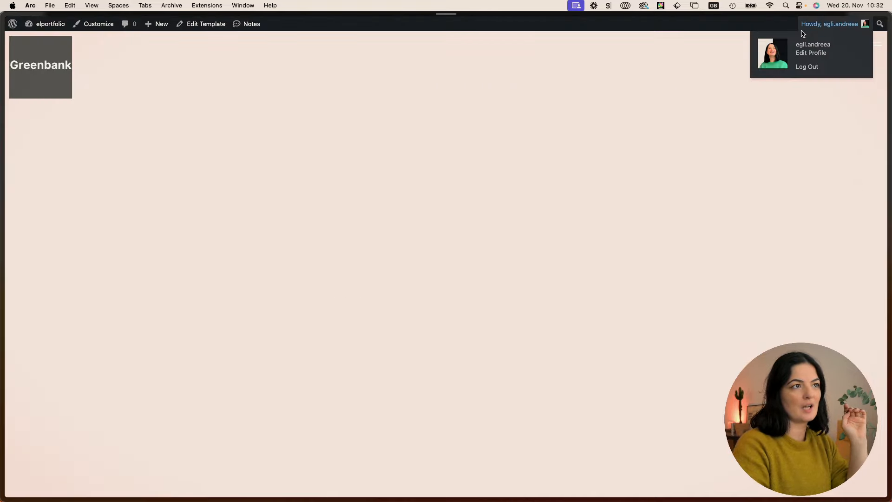
left_click(867, 53)
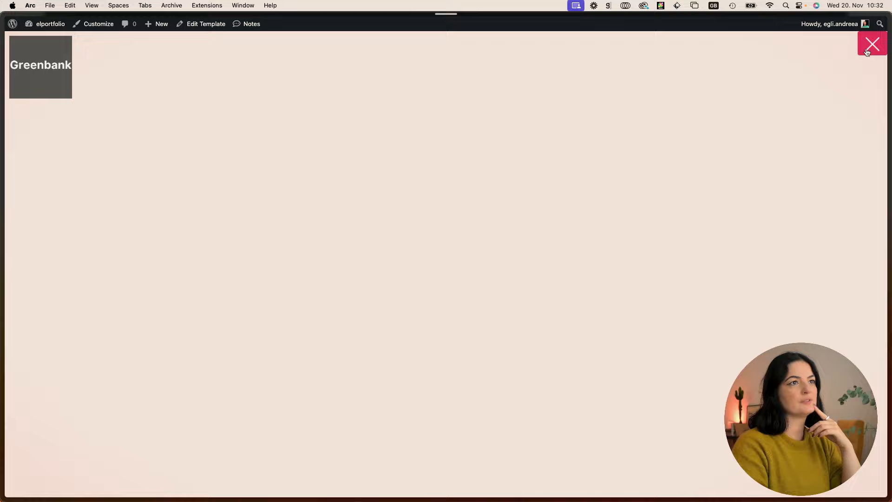
left_click(869, 50)
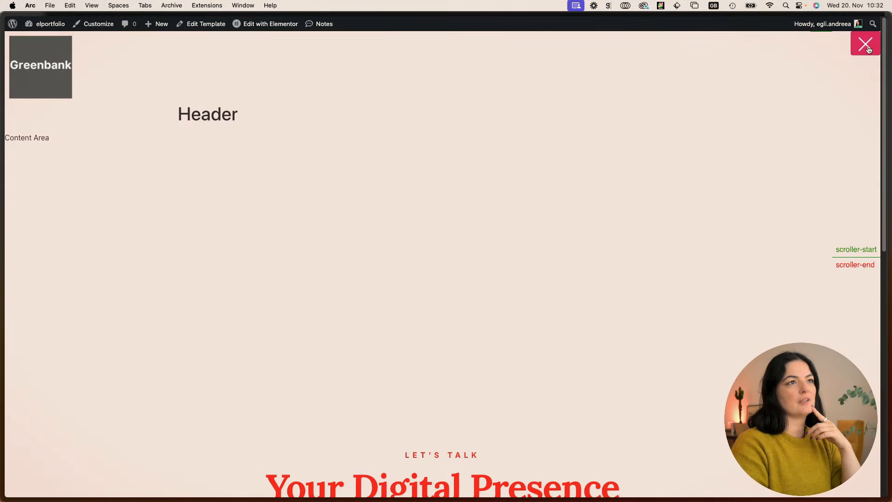
Step: Return to the Header editor and open the hover-state button styles in Site Settings
mouse_move(3, 418)
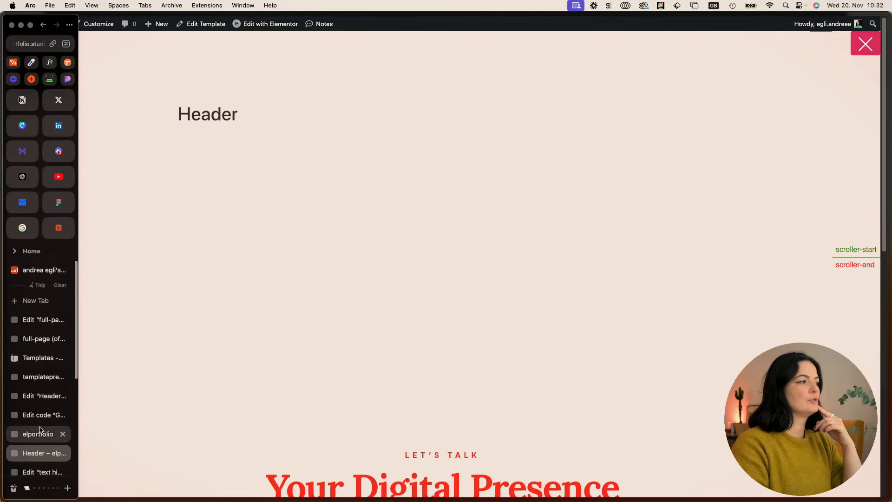
left_click(42, 397)
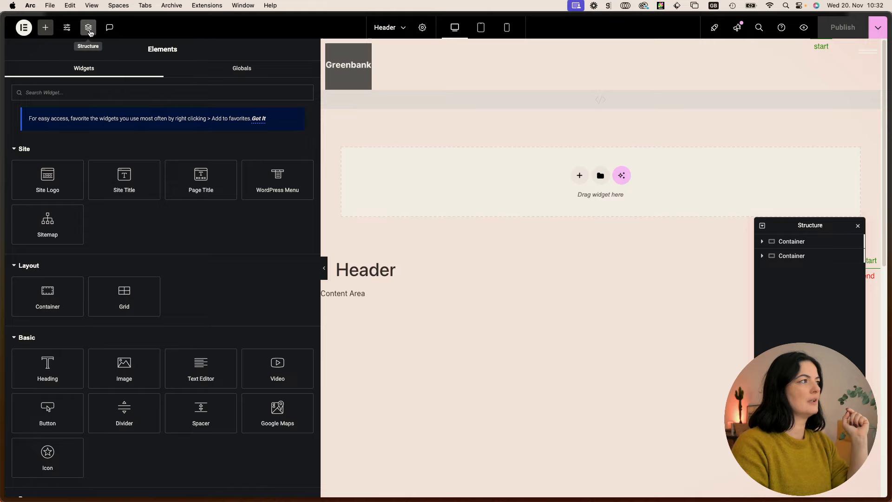
left_click(67, 28)
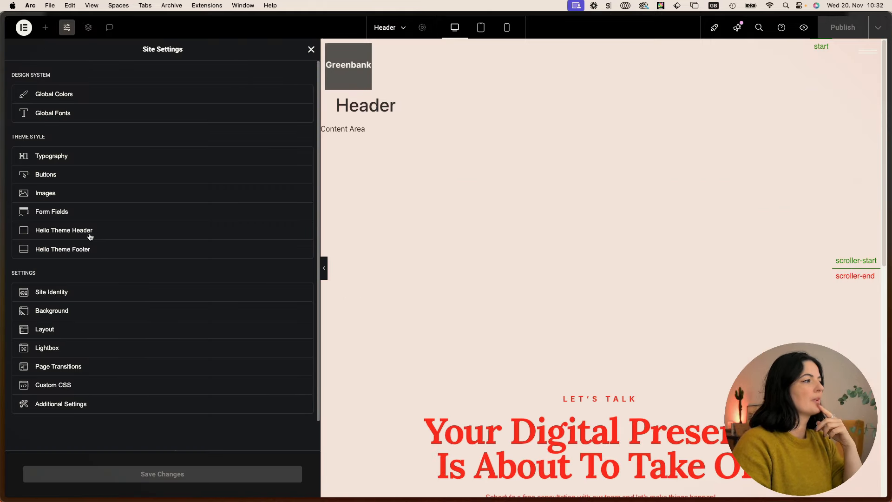
left_click(45, 176)
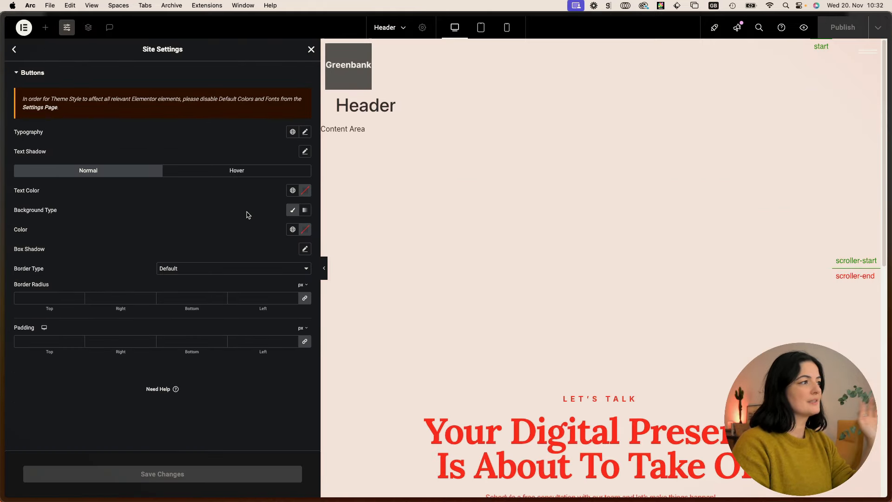
left_click(241, 172)
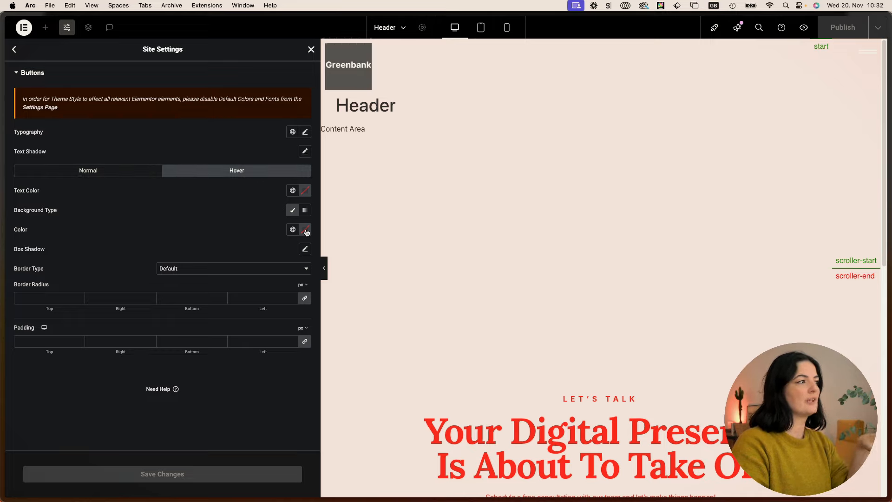
Step: Set the buttons' hover background color to fully transparent #0F0A0A00 and save the site settings
left_click(306, 231)
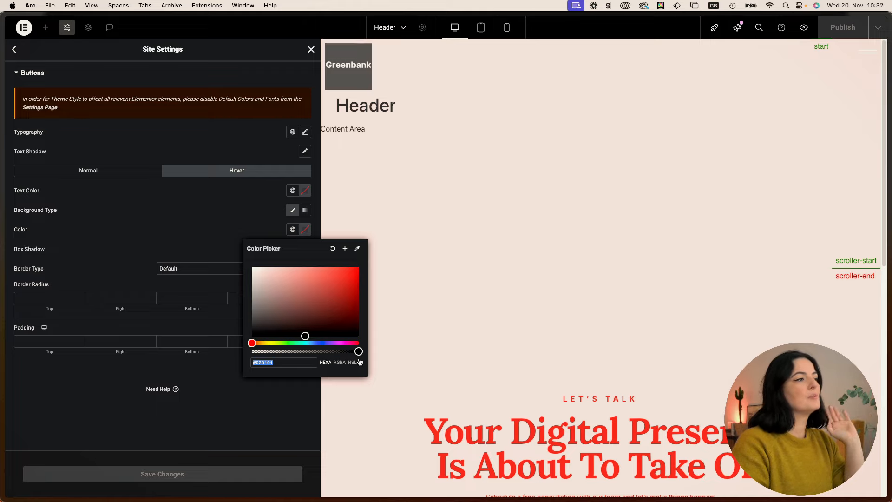
left_click_drag(292, 328, 285, 332)
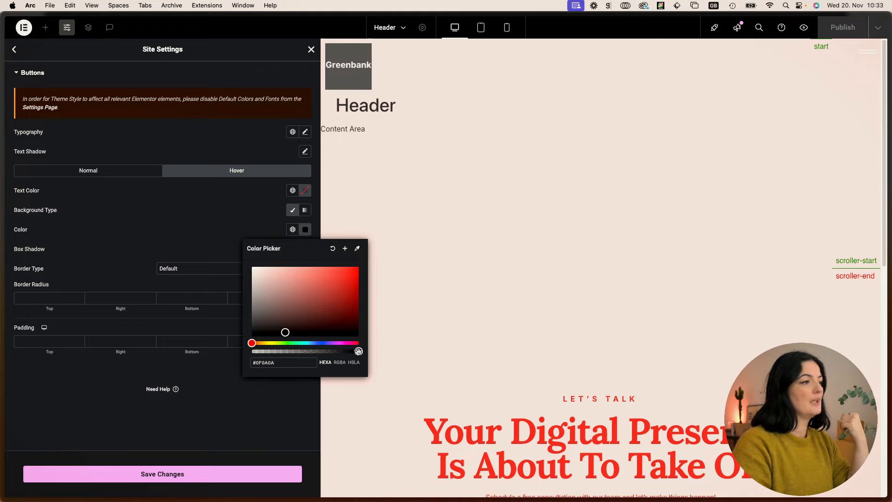
left_click_drag(358, 351, 270, 354)
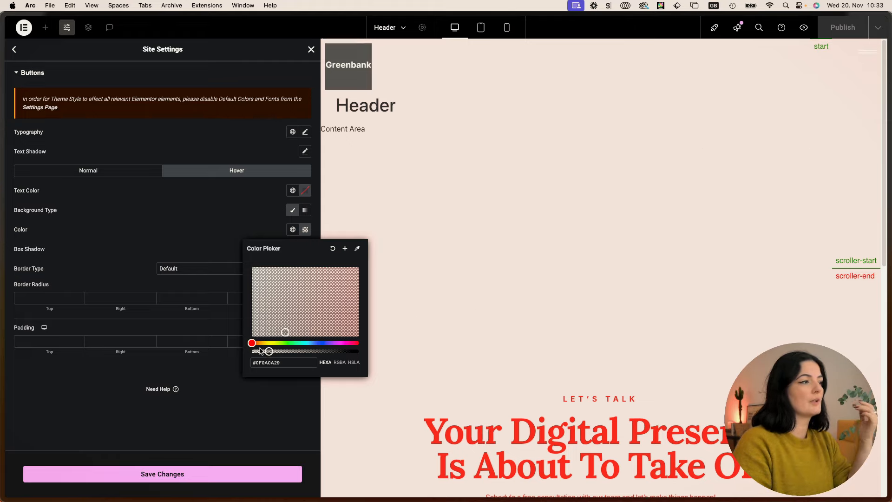
left_click_drag(261, 351, 251, 351)
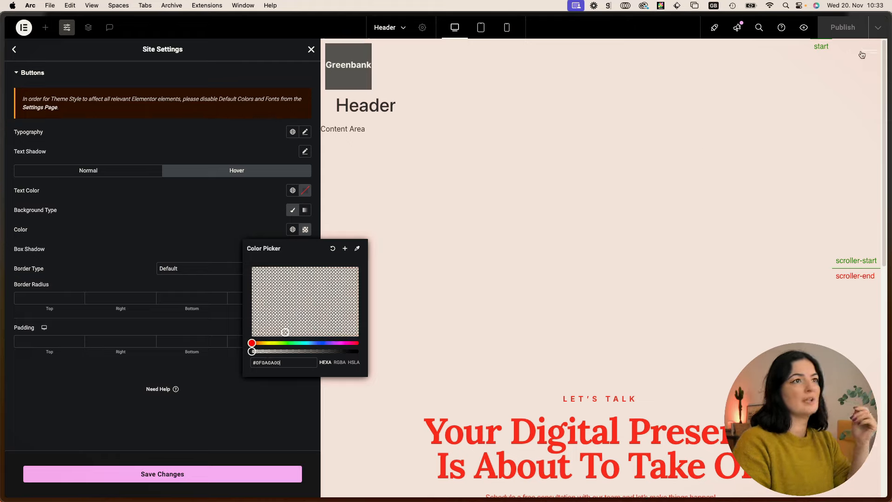
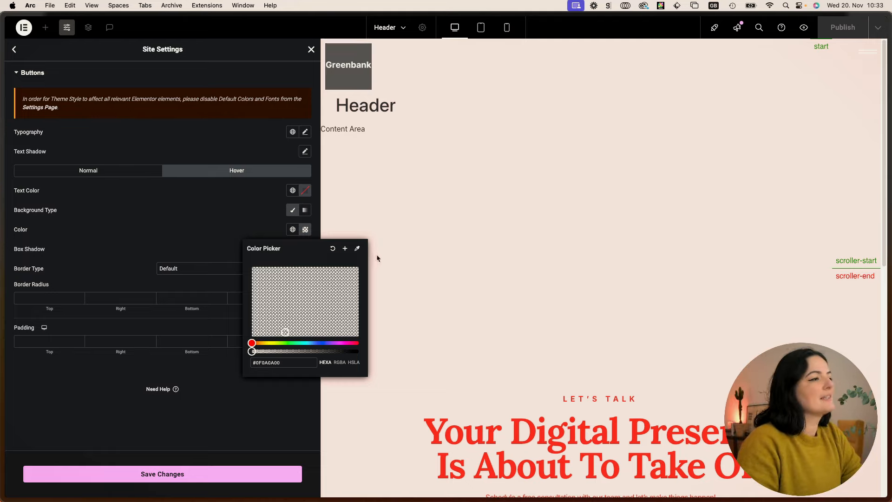
left_click(255, 228)
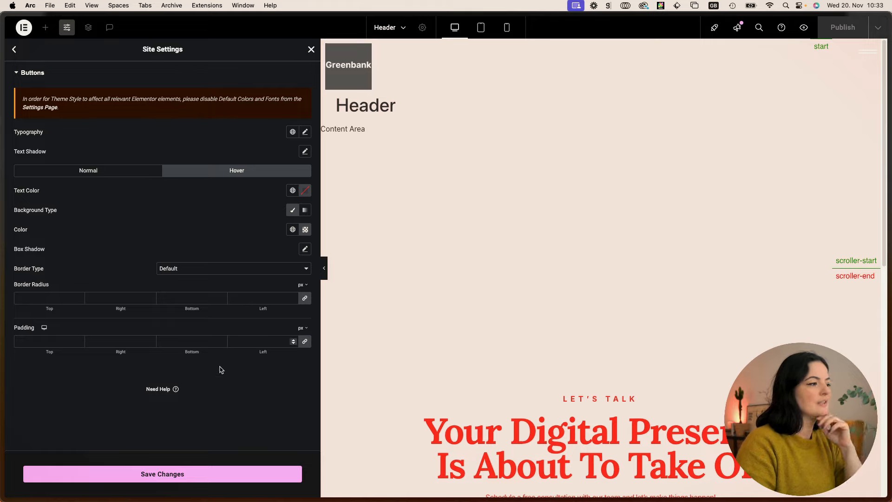
left_click(185, 478)
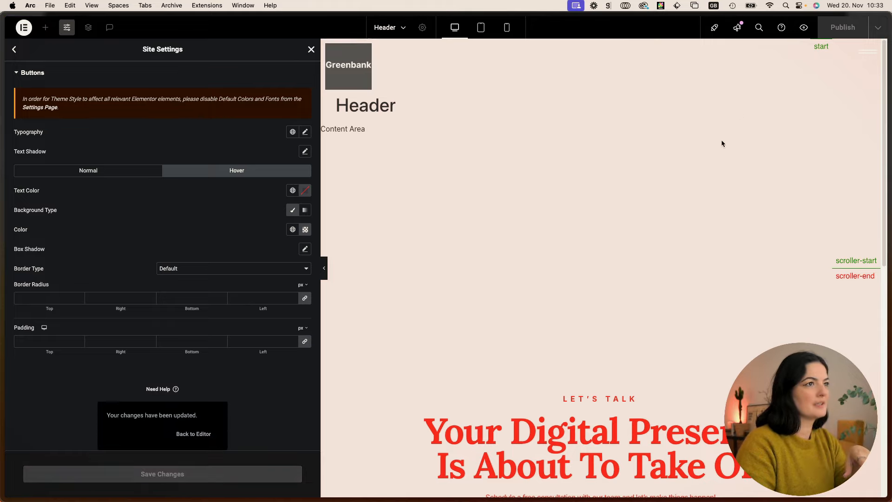
Step: Clear the buttons' hover background color and save the site settings
left_click(306, 229)
left_click(333, 249)
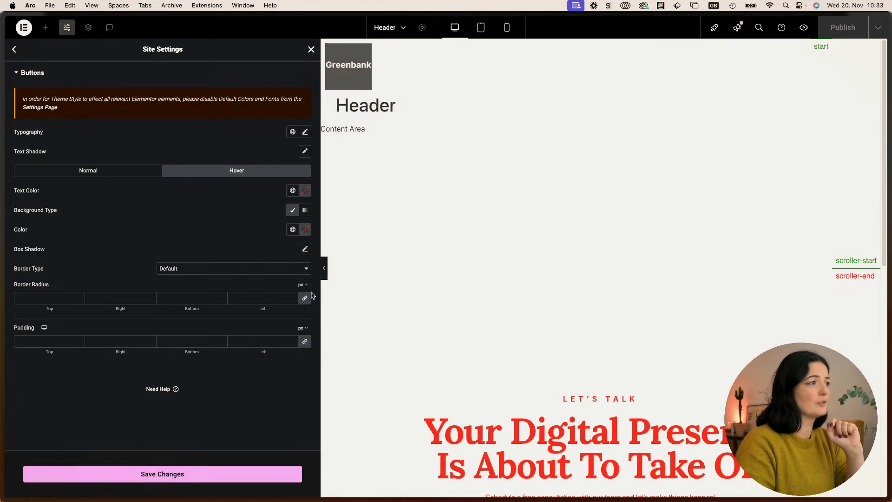
left_click(201, 479)
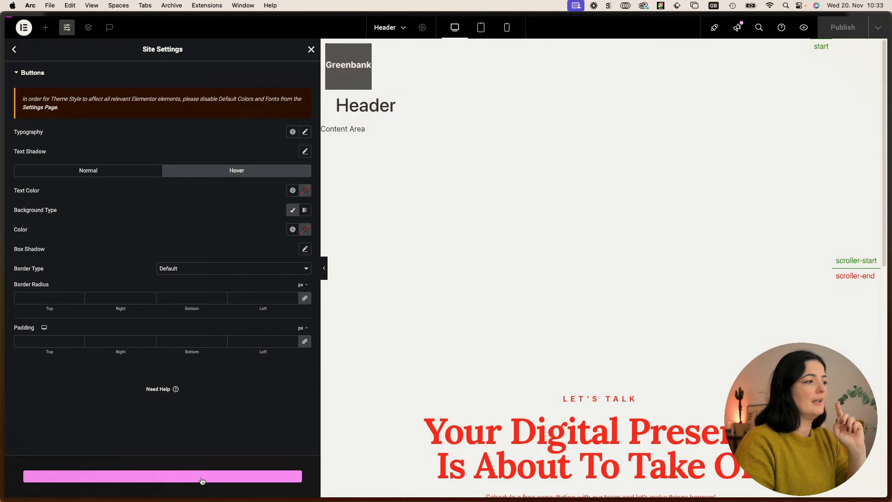
Step: Preview the Header, inspect the burger button, and try disabling the #c36 color and border in the button style rule
left_click(804, 28)
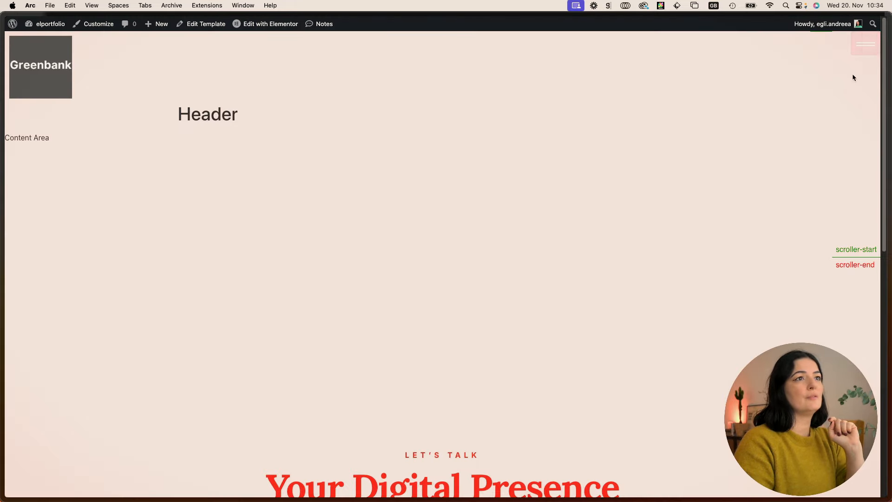
right_click(860, 49)
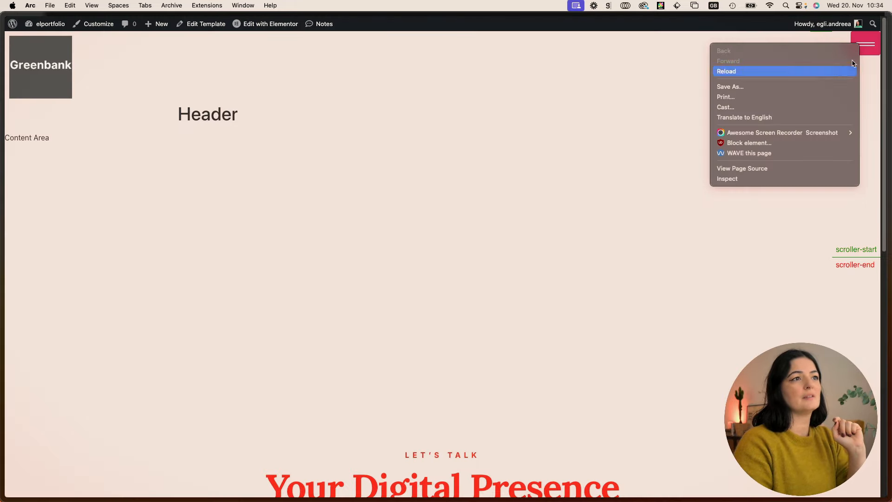
left_click(749, 181)
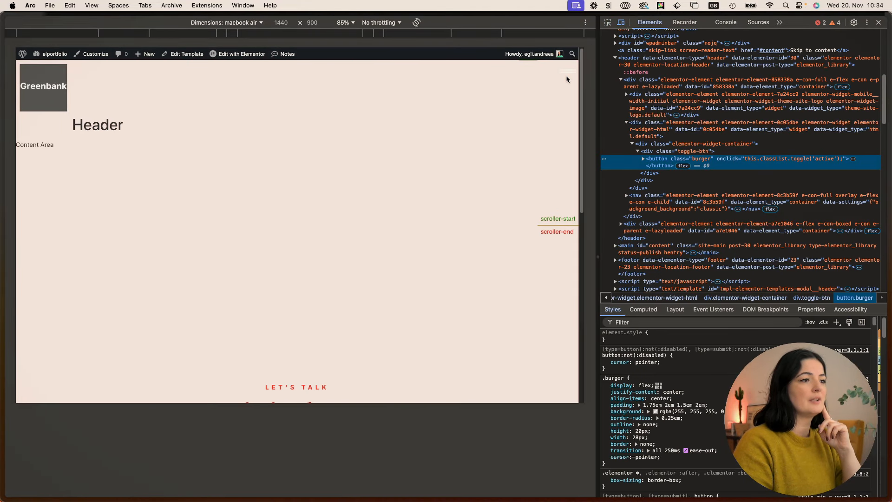
scroll(706, 415, "down", 4)
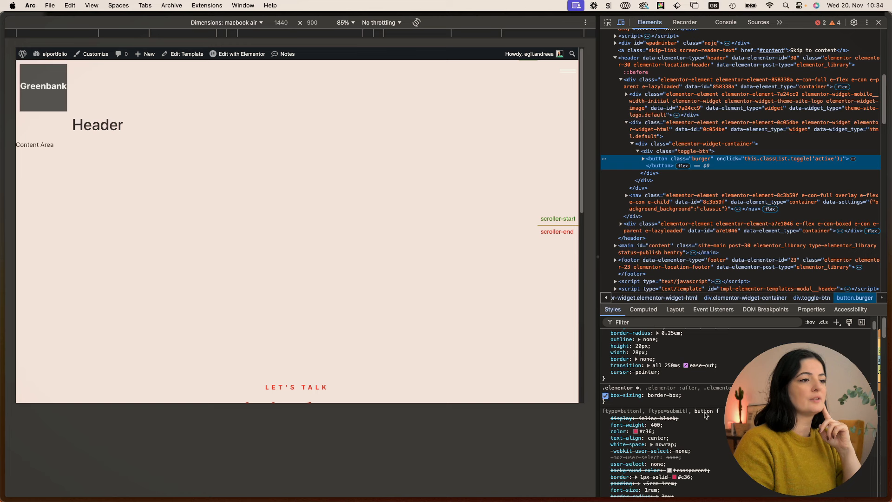
scroll(705, 415, "down", 1)
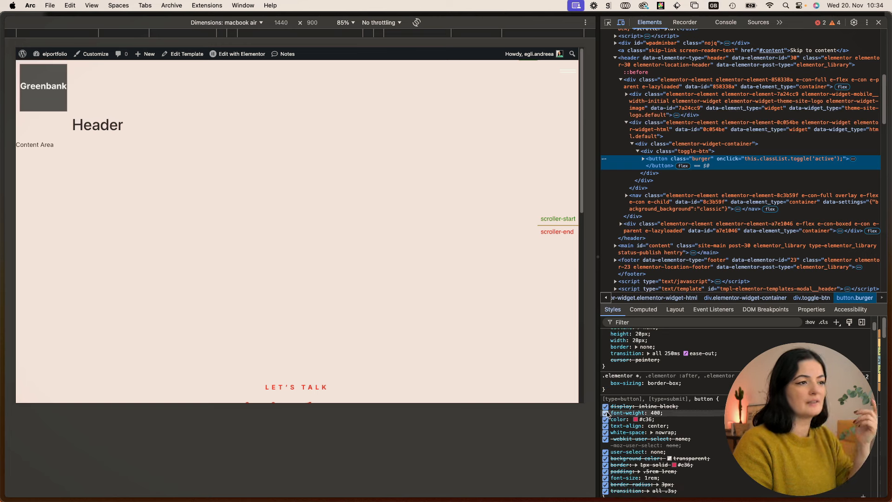
left_click_drag(603, 399, 712, 397)
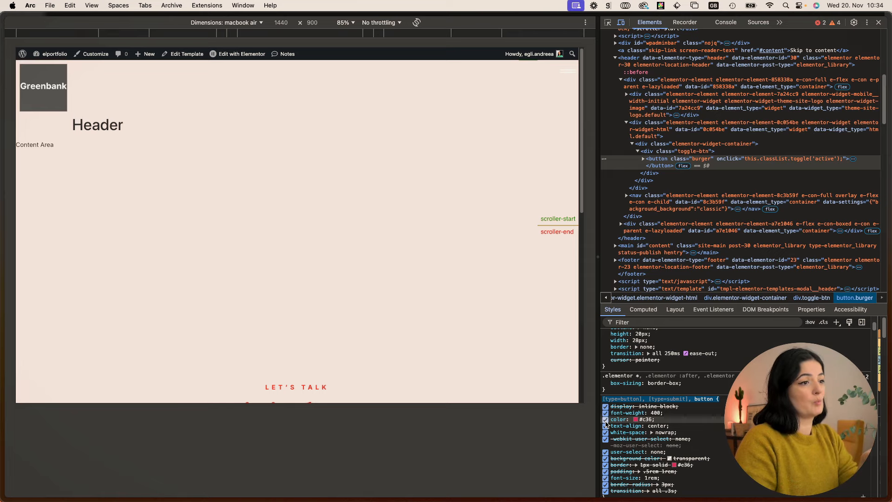
left_click(605, 420)
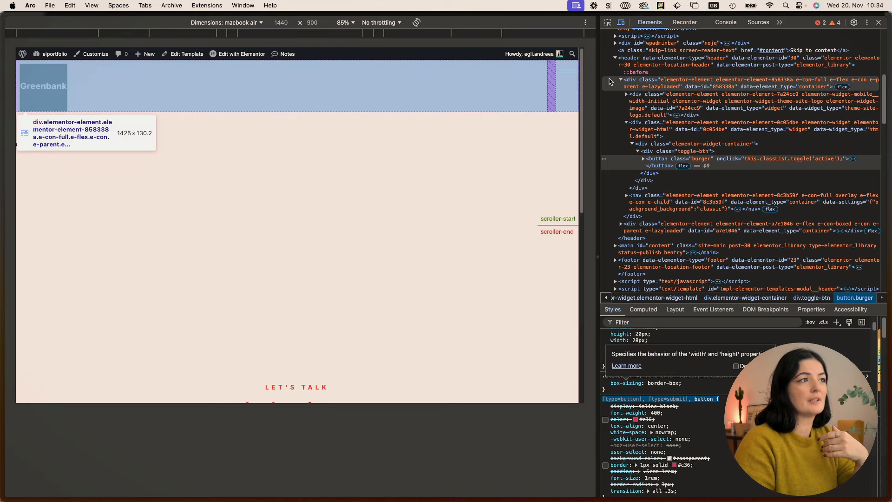
Step: Examine the burger button's remaining style rules and color presets for the source of the pink hover background, and close the inspector
scroll(714, 419, "down", 10)
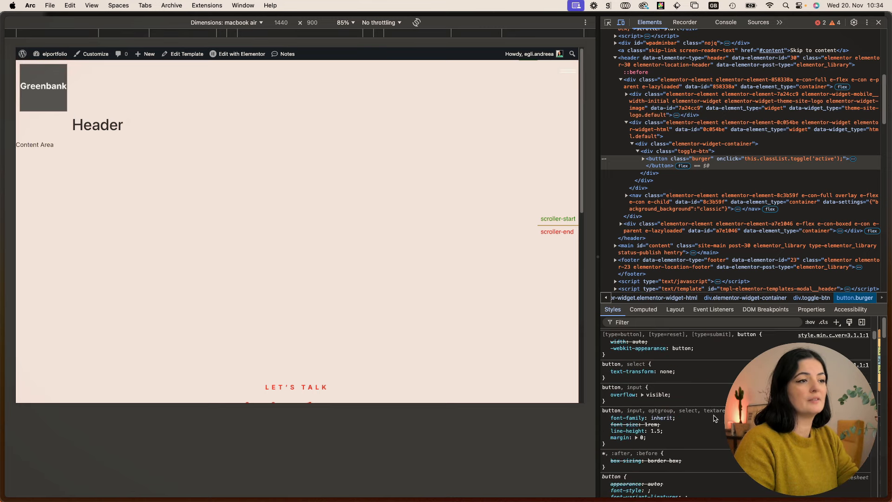
scroll(715, 418, "down", 10)
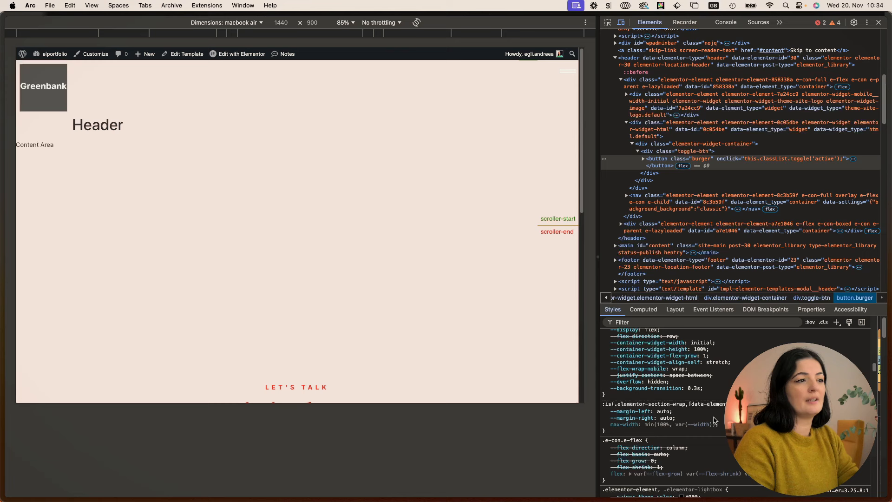
scroll(714, 421, "down", 10)
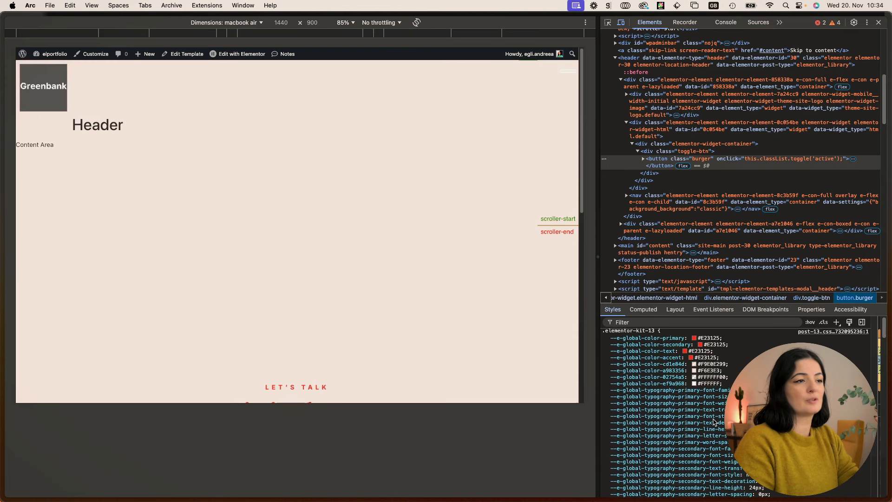
scroll(714, 421, "down", 10)
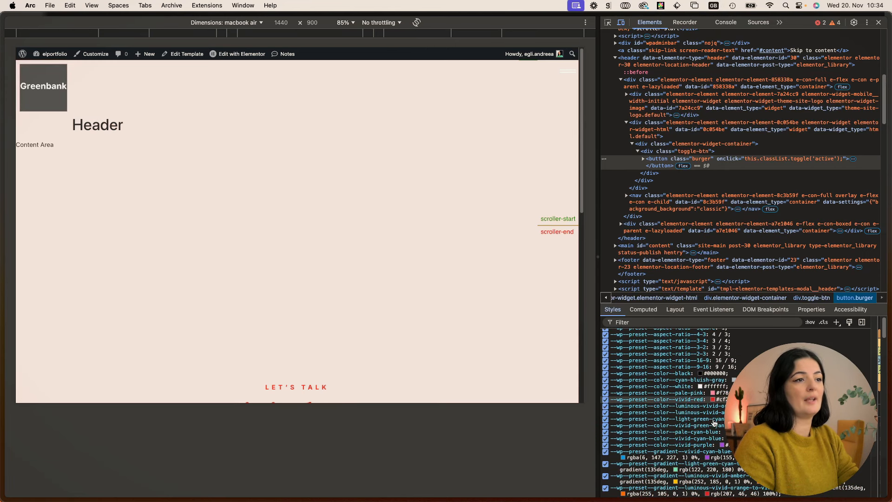
scroll(714, 420, "down", 1)
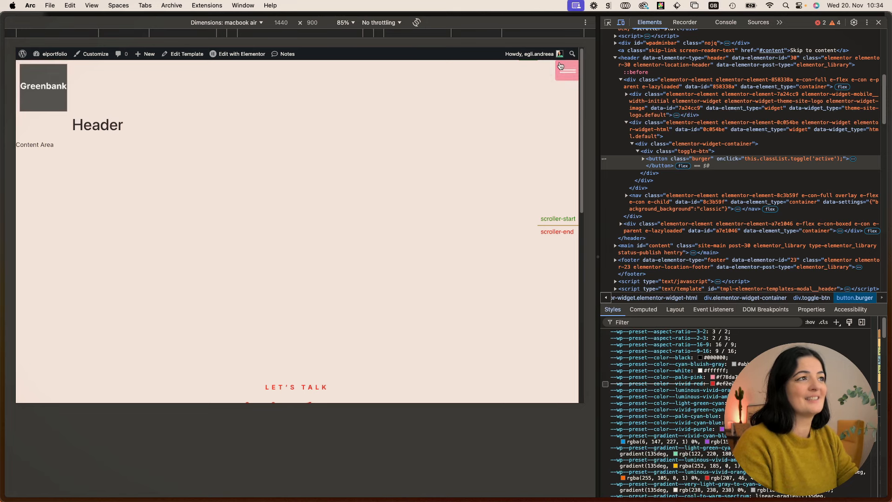
scroll(744, 426, "down", 2)
scroll(669, 418, "up", 13)
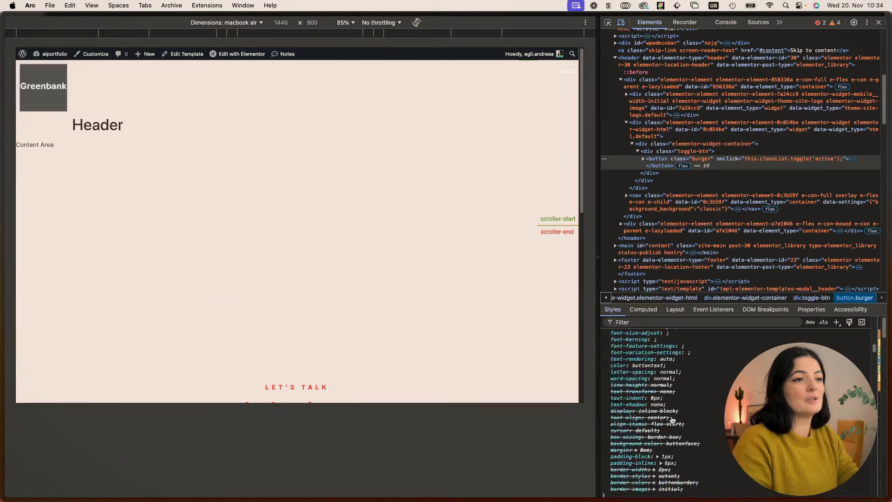
scroll(645, 79, "up", 5)
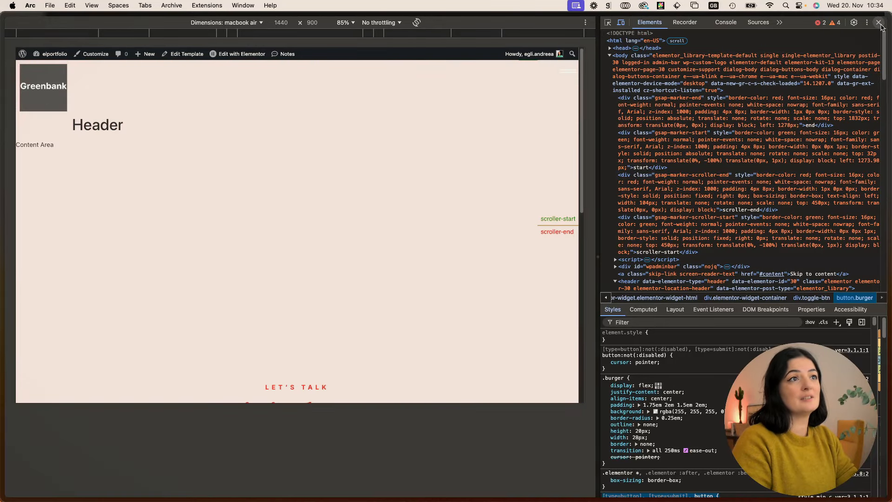
left_click(879, 23)
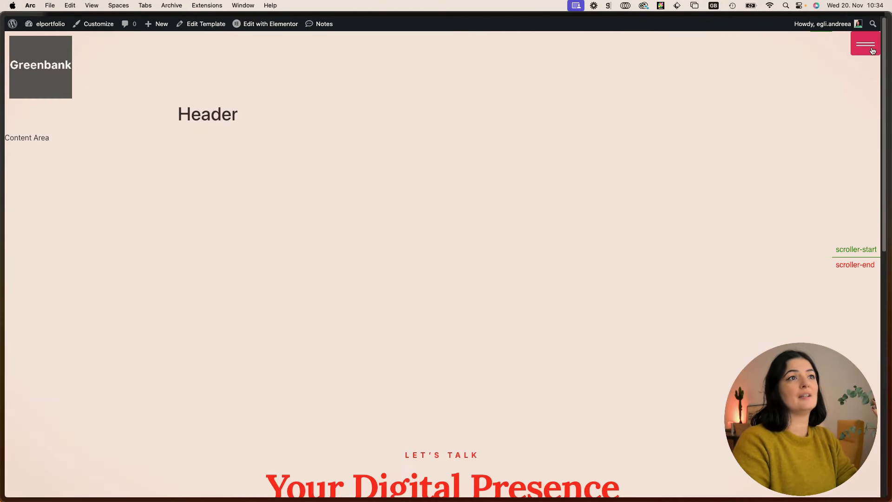
Step: Back in the Header editor, set the buttons' hover background color to transparent #0F0A0A00 again, save, and leave Site Settings
mouse_move(2, 343)
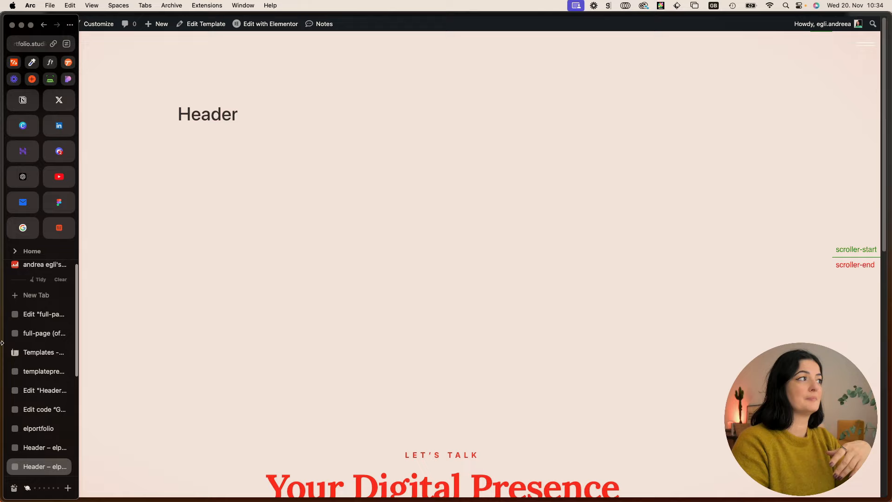
left_click(41, 394)
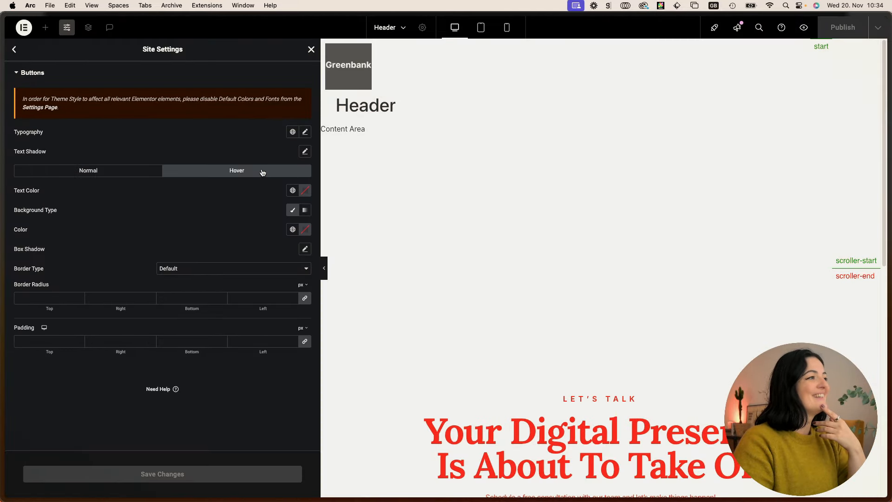
left_click(303, 229)
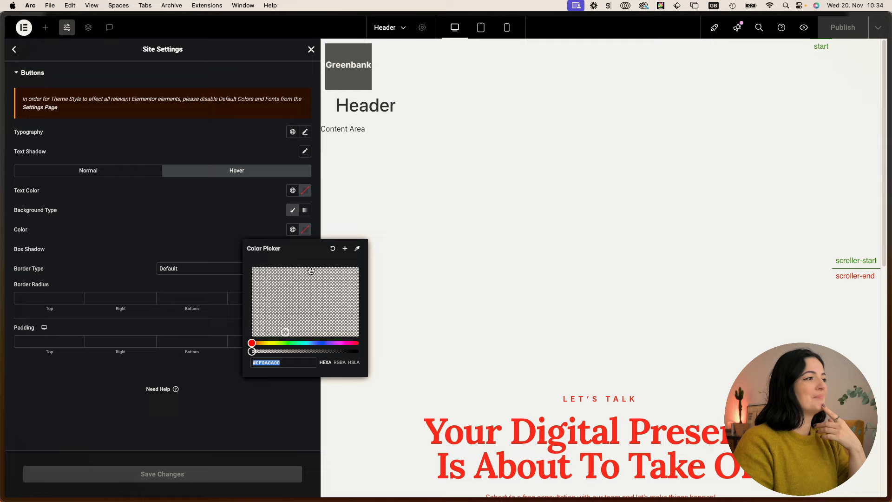
left_click(305, 229)
left_click(305, 229)
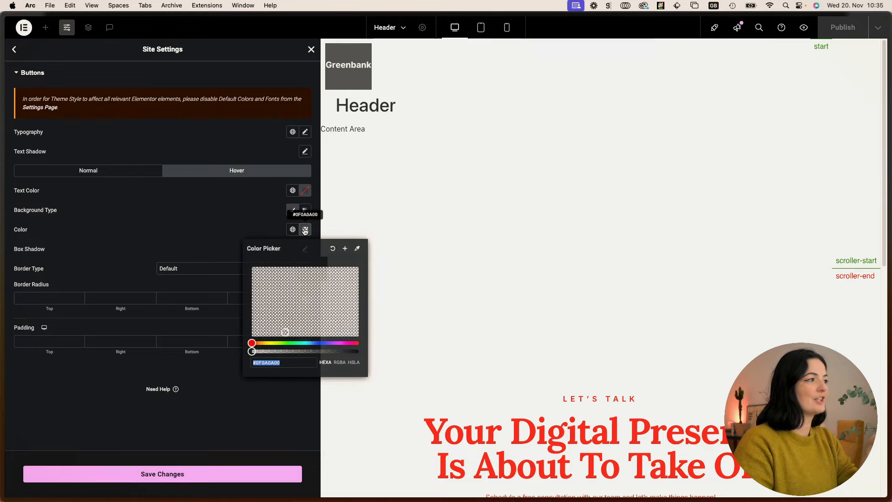
left_click(218, 473)
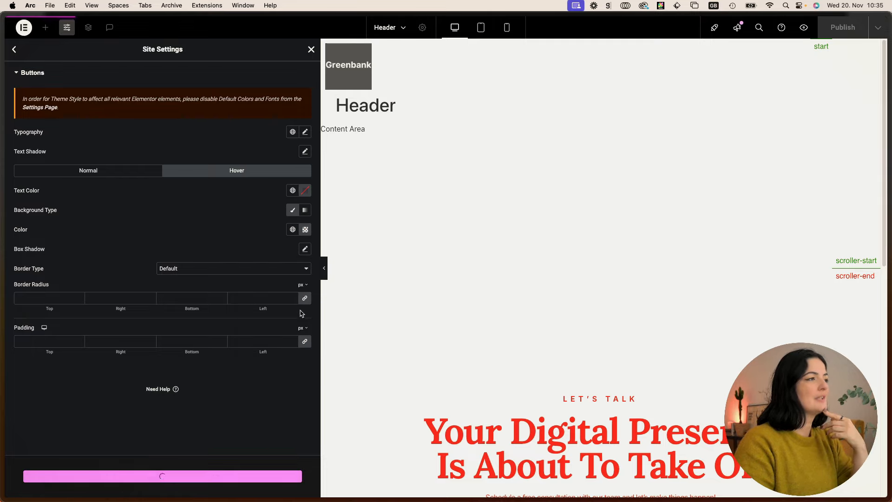
left_click(311, 50)
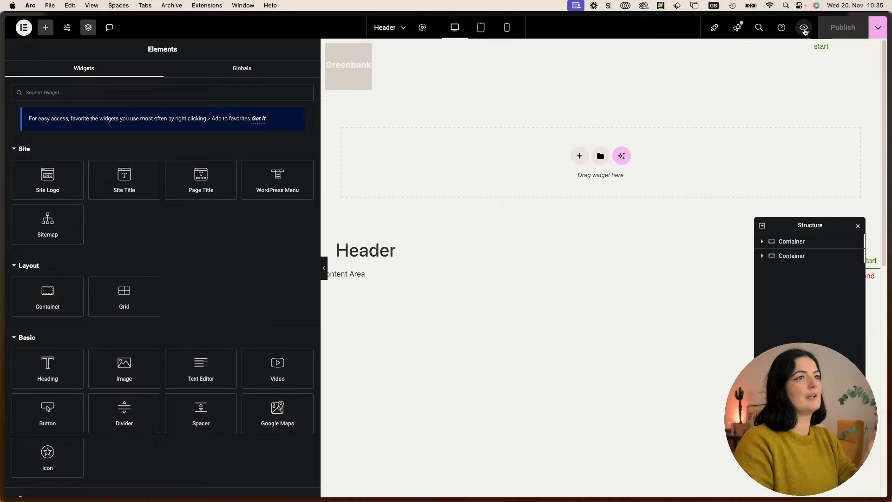
Step: Preview the Header and test opening and closing the full-page menu with the burger button there and on the home page
left_click(804, 27)
left_click(864, 47)
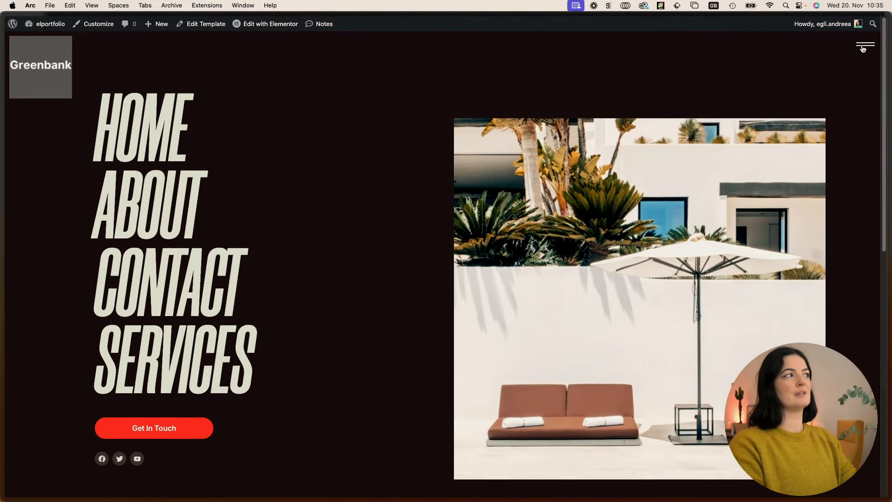
left_click(864, 45)
key("ctrl+Tab")
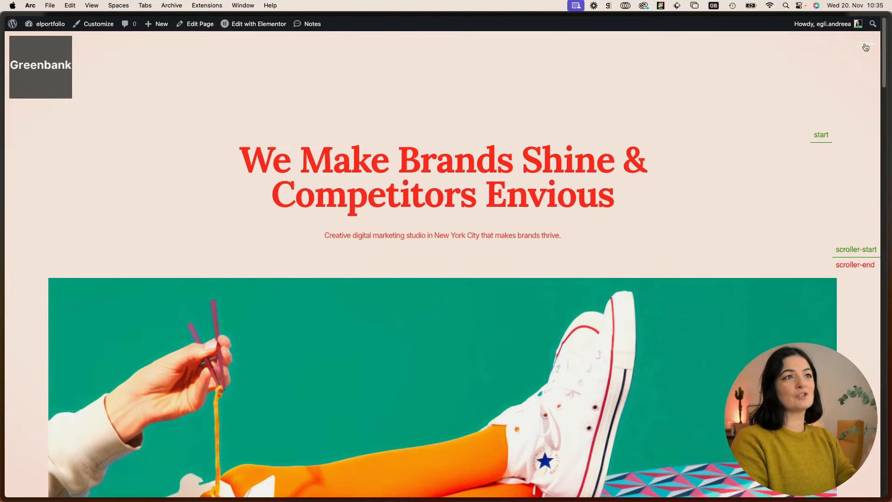
left_click(865, 47)
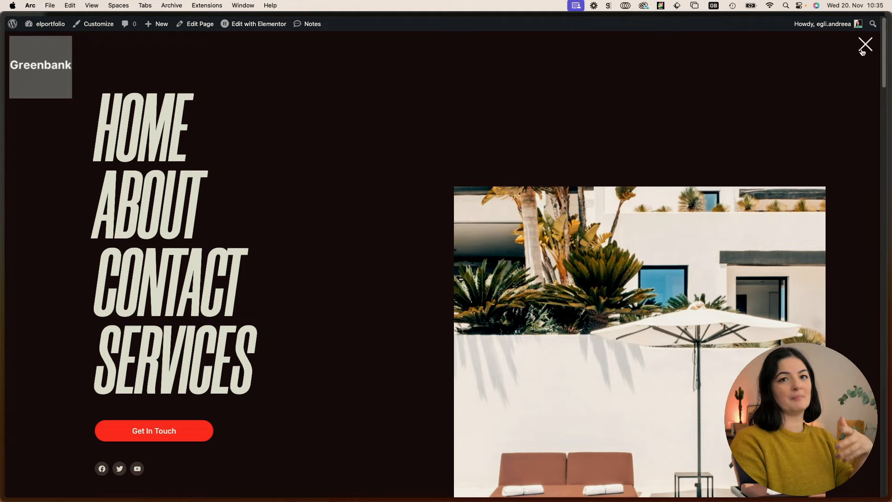
left_click(863, 49)
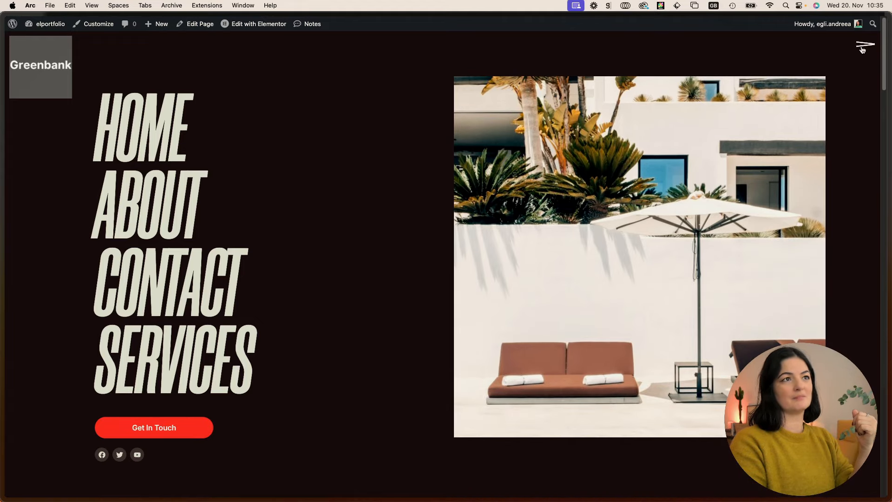
Step: In the Header editor, set the background of .burger:before and .burger:after to #000 in the second top-level container's custom CSS and publish
mouse_move(4, 437)
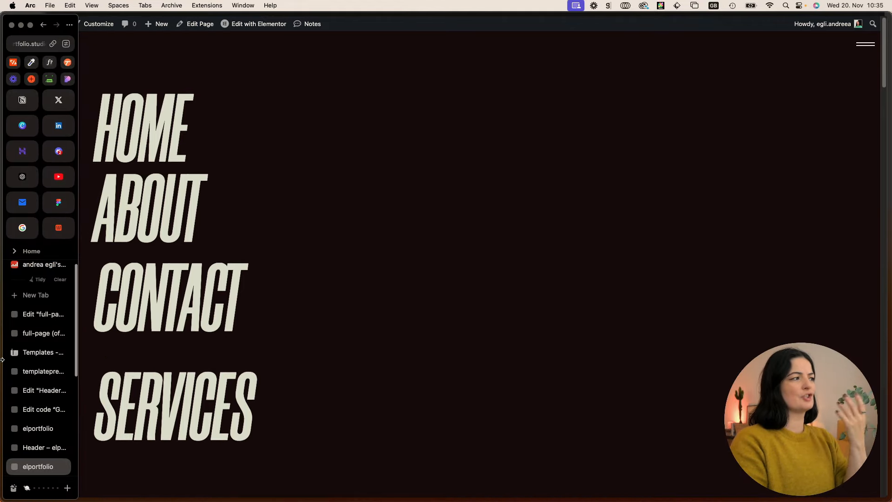
left_click(45, 428)
left_click(45, 391)
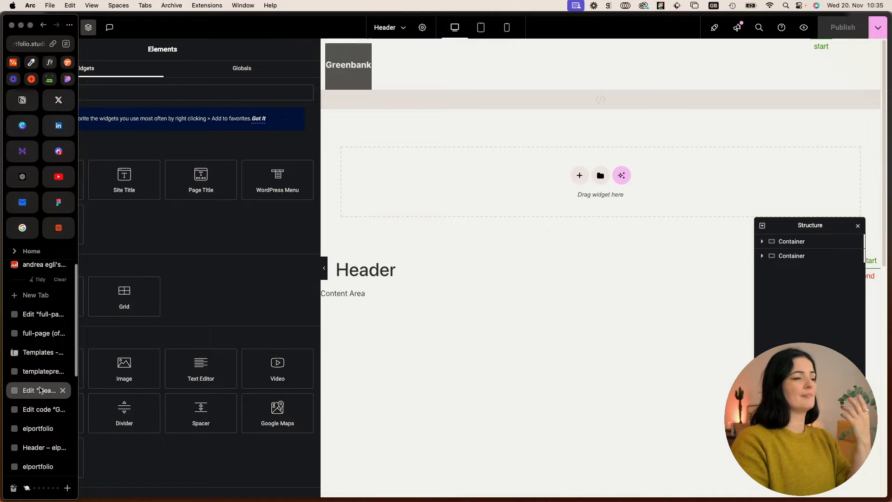
left_click(763, 242)
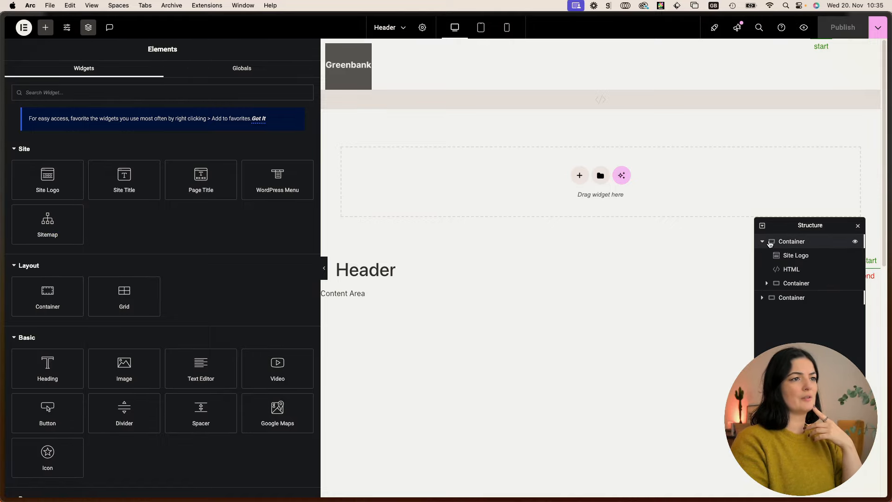
left_click(777, 242)
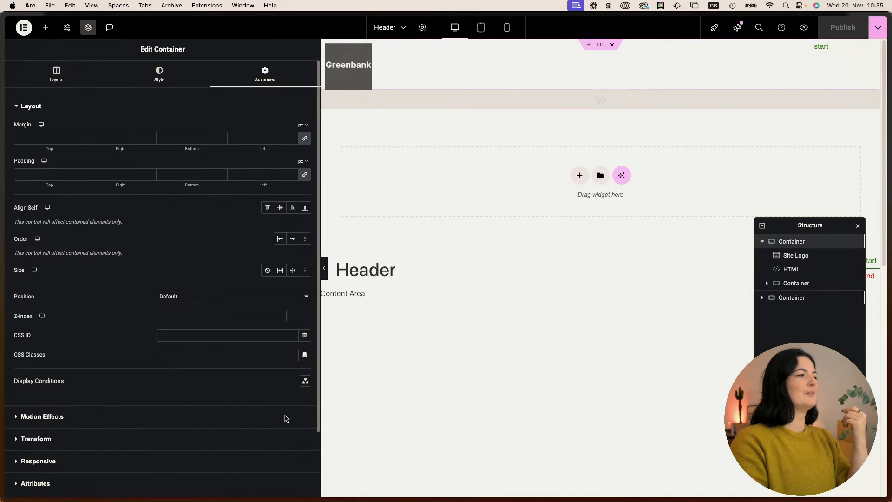
left_click(819, 297)
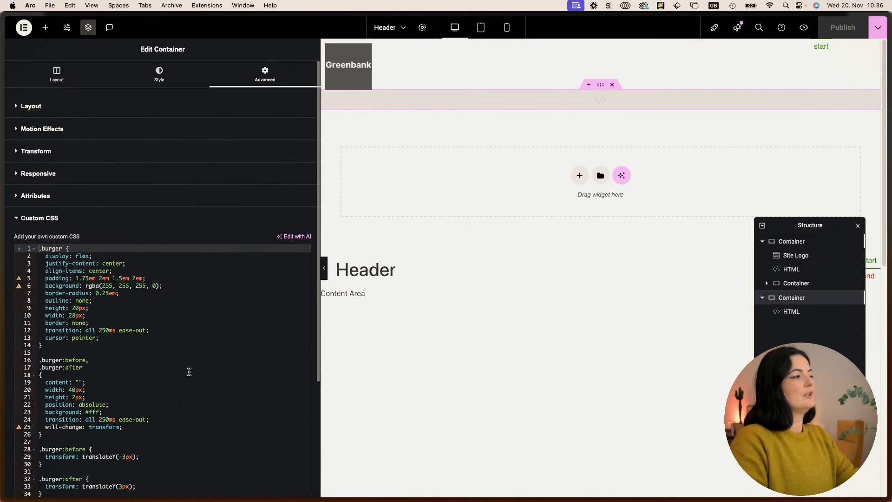
scroll(189, 372, "down", 2)
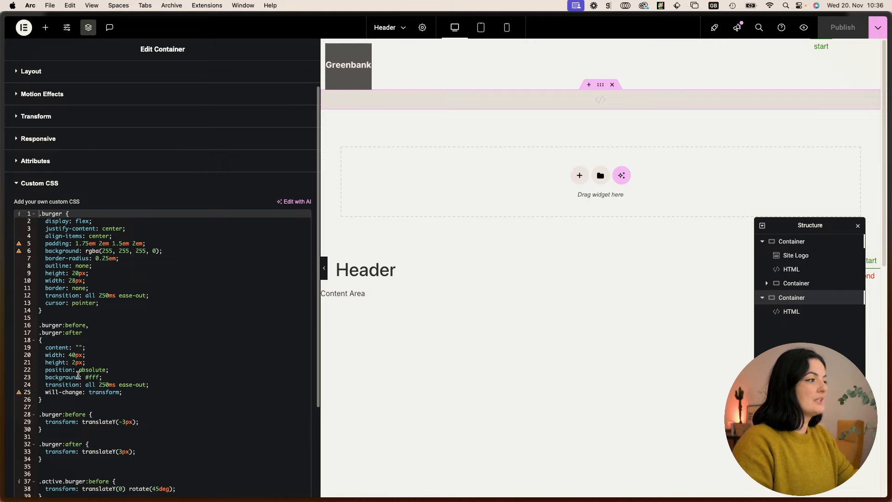
left_click_drag(43, 377, 79, 378)
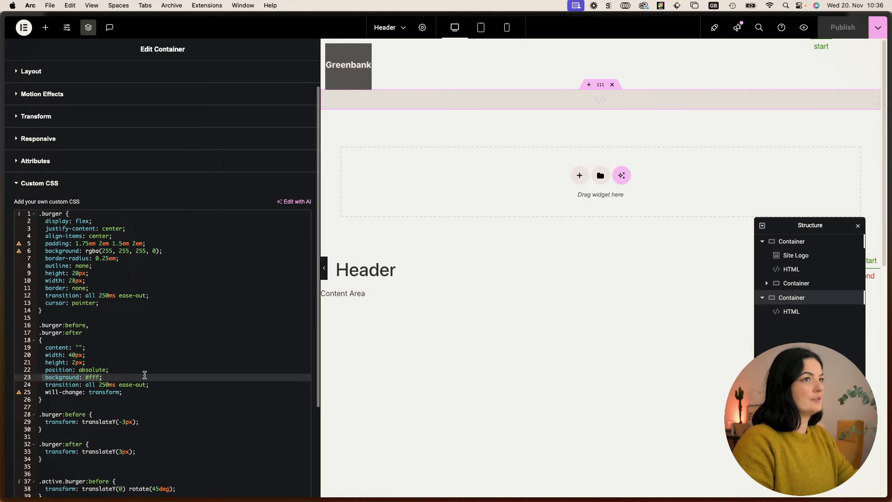
left_click(117, 370)
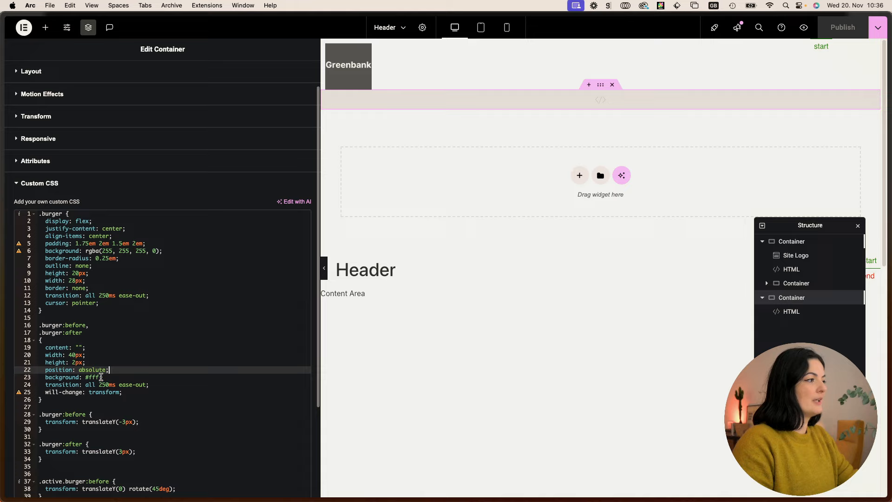
left_click(89, 378)
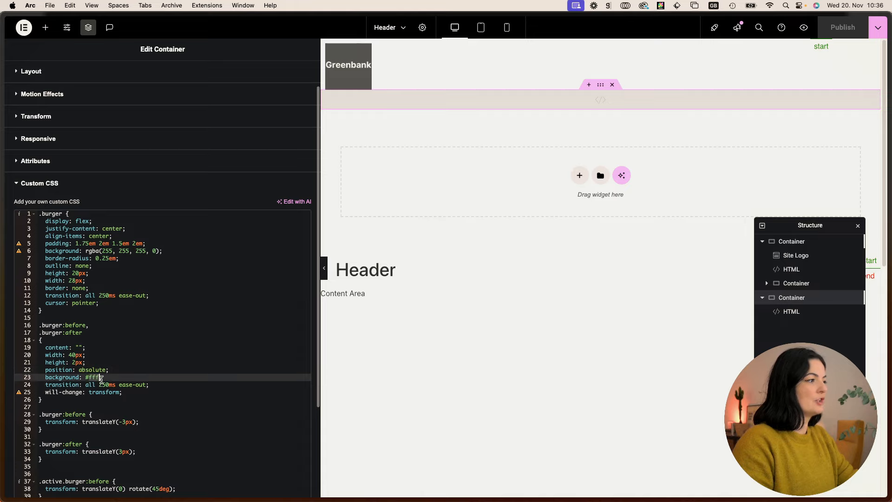
type("#000")
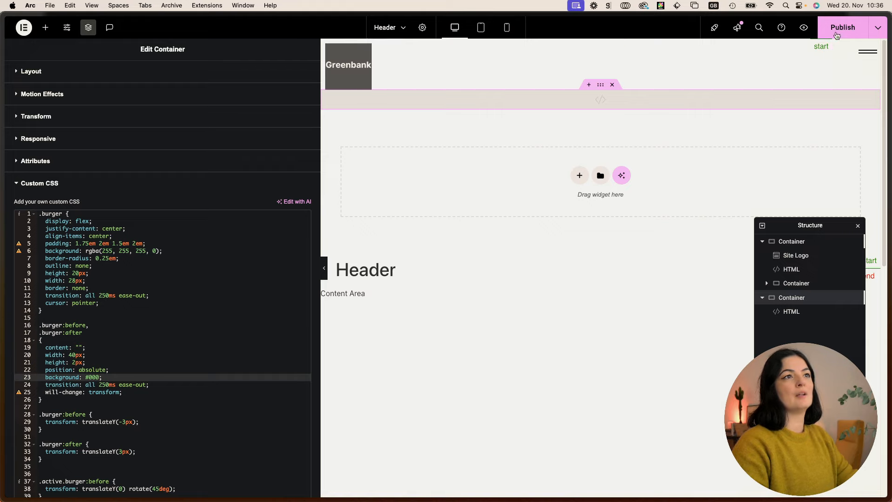
Step: Preview the Header, go to the home page through the site logo, and check the recolored burger lines
left_click(805, 30)
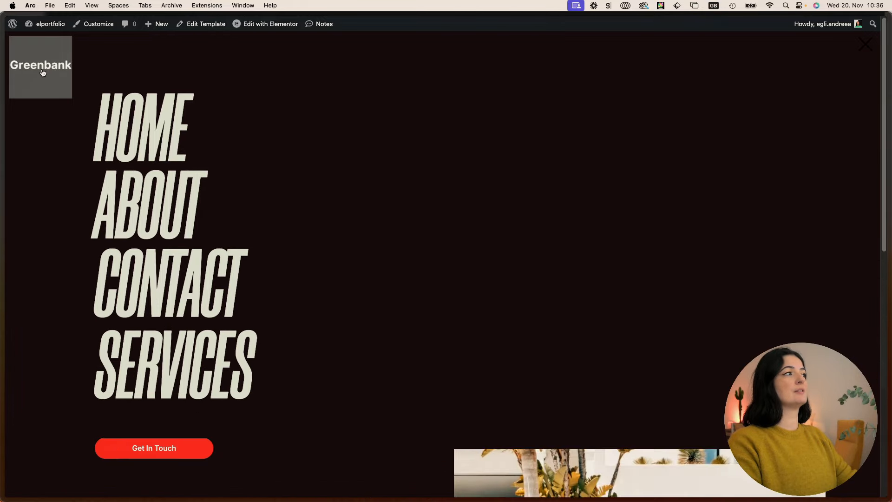
left_click(41, 73)
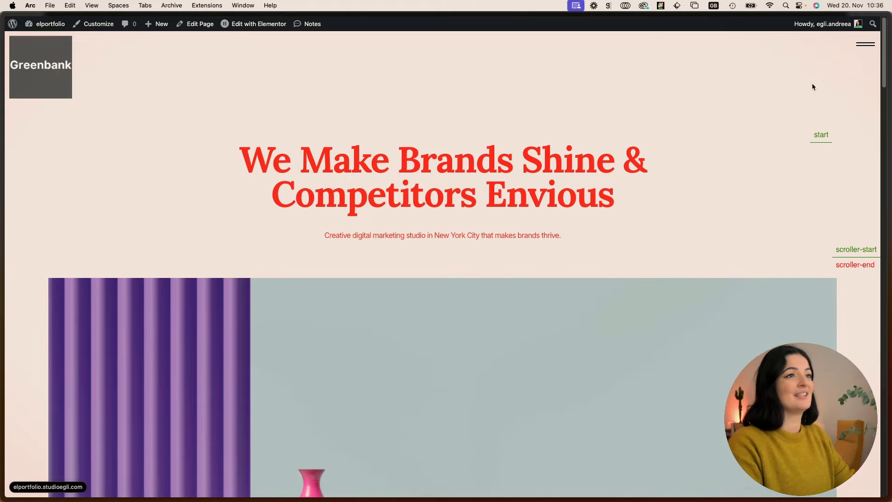
scroll(725, 179, "down", 2)
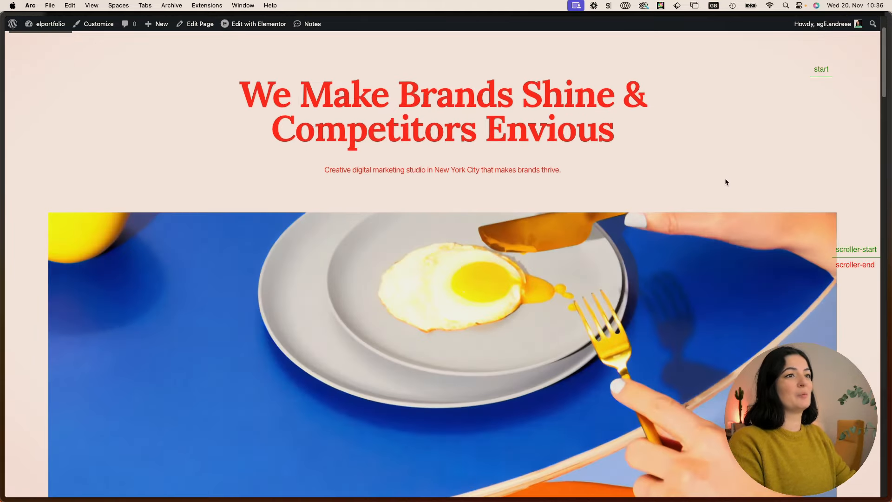
scroll(725, 178, "up", 2)
Step: In the "GSAP - text highlight on scroll" custom code, comment out the markers: true line and update the snippet
mouse_move(3, 465)
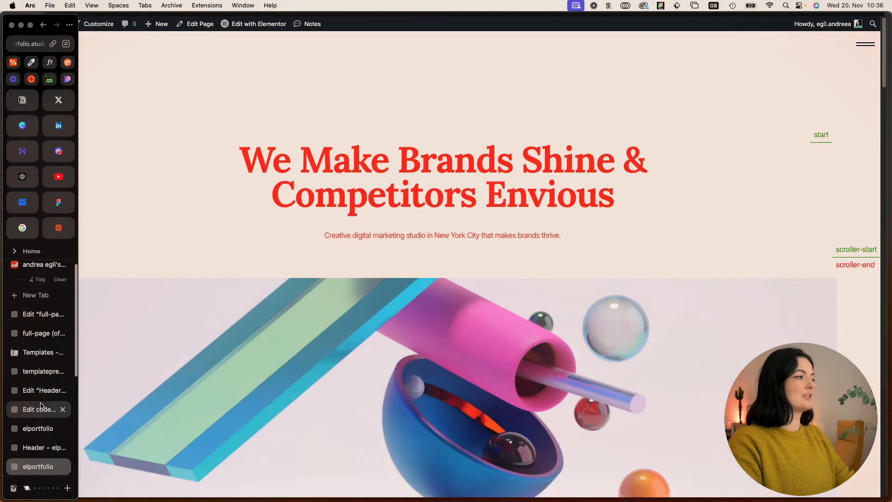
left_click(41, 409)
scroll(225, 315, "down", 2)
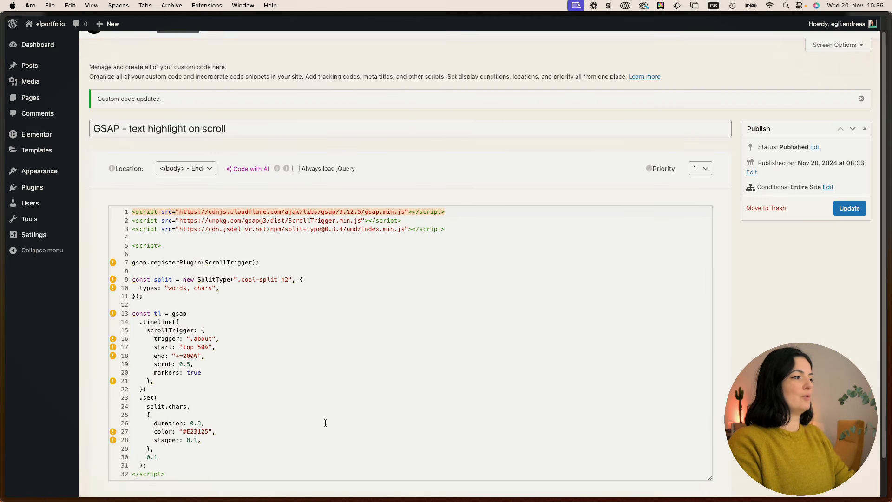
left_click_drag(152, 355, 202, 354)
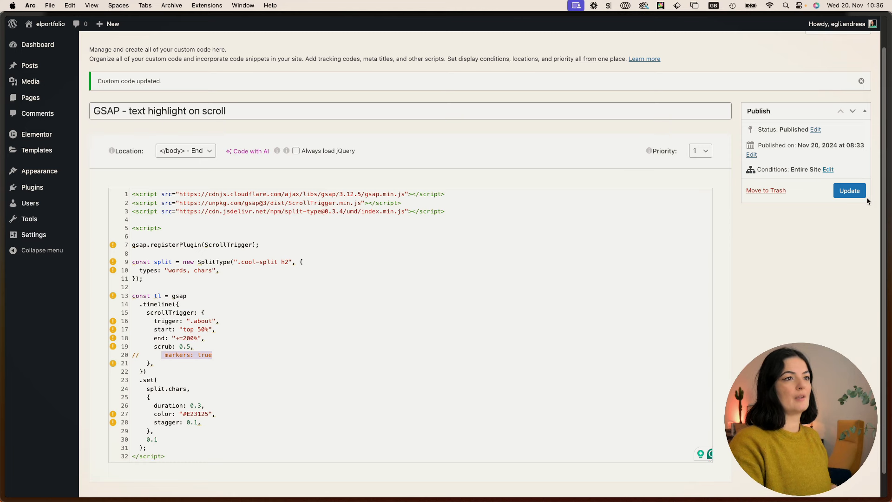
Step: Check the home page for leftover ScrollTrigger markers and test the burger menu button
mouse_move(1, 328)
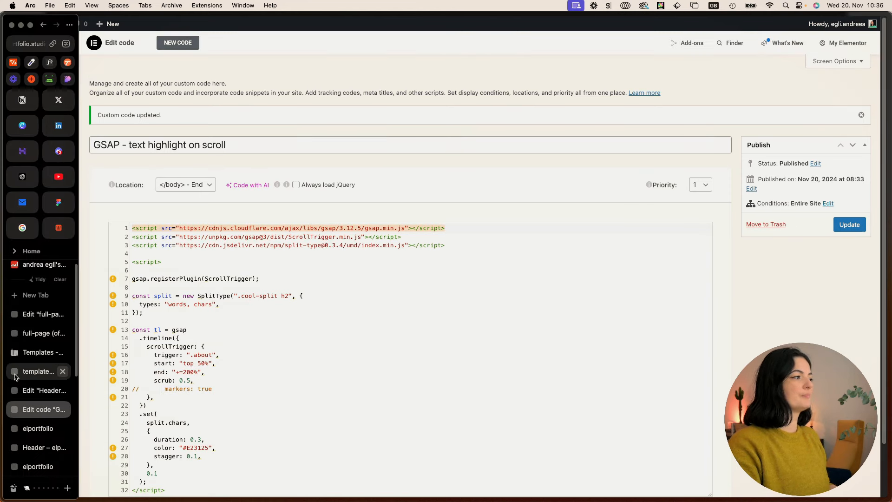
left_click(30, 427)
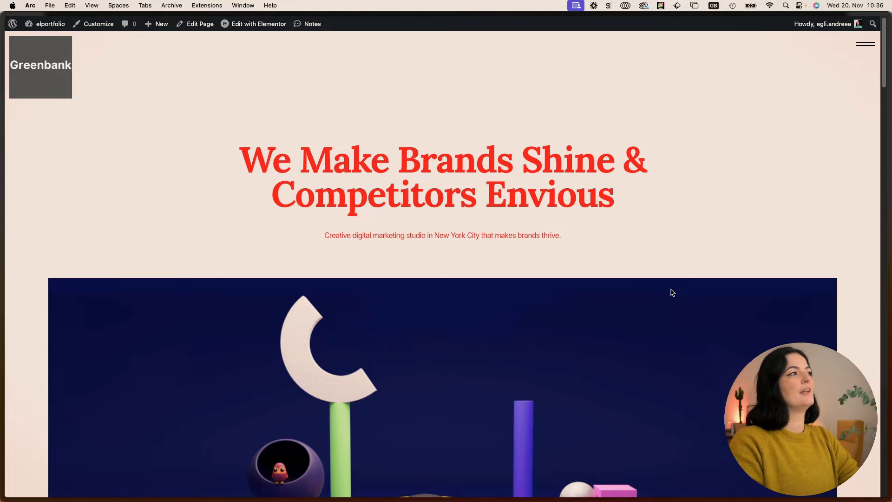
scroll(674, 293, "down", 5)
scroll(683, 297, "up", 5)
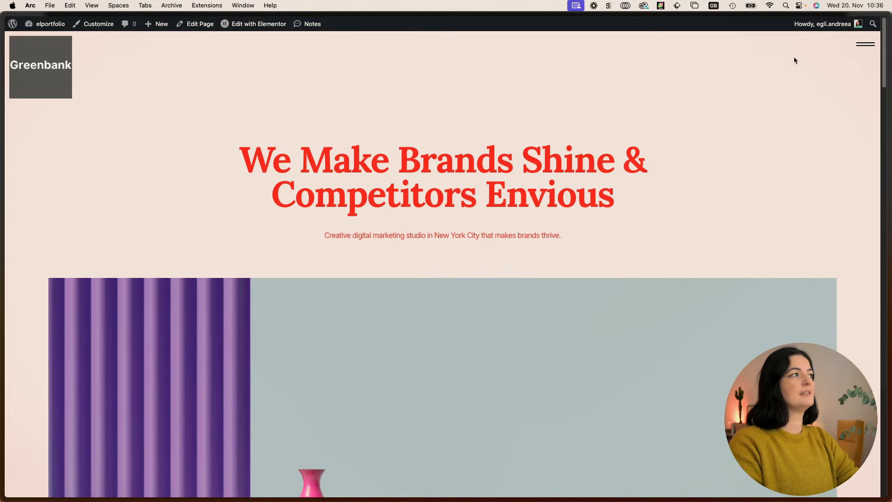
mouse_move(1, 209)
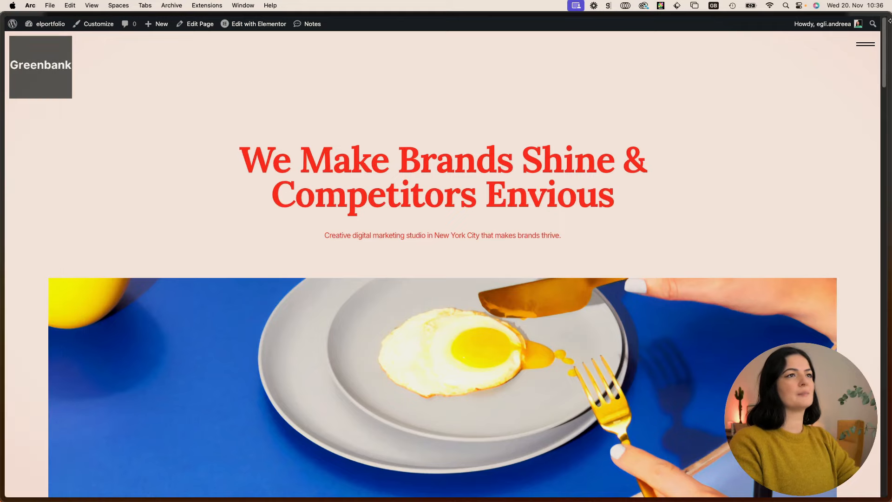
left_click(867, 46)
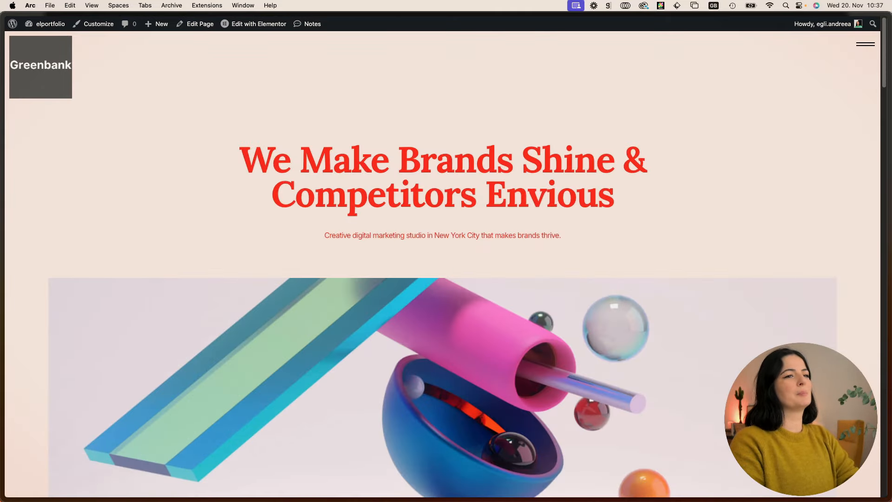
Step: Review the scroll-driven text highlight in the home page's About Us section, then return to the page's beginning
scroll(446, 278, "down", 10)
scroll(446, 265, "down", 10)
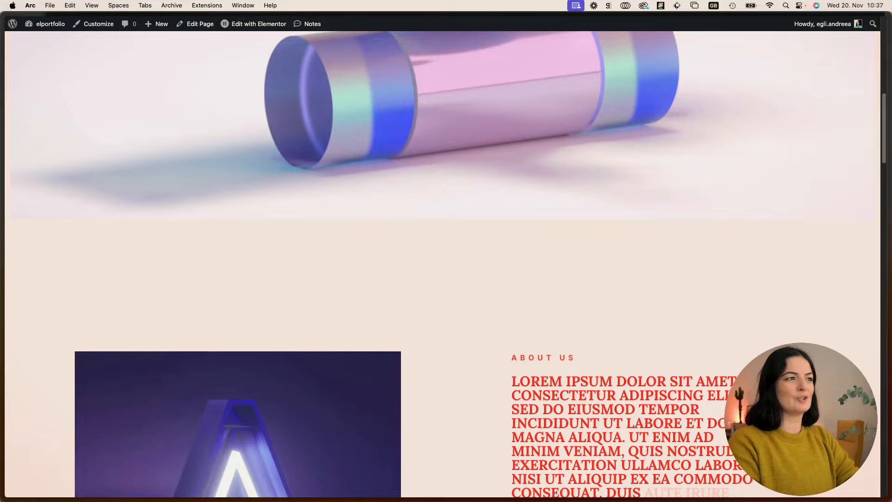
scroll(446, 265, "down", 5)
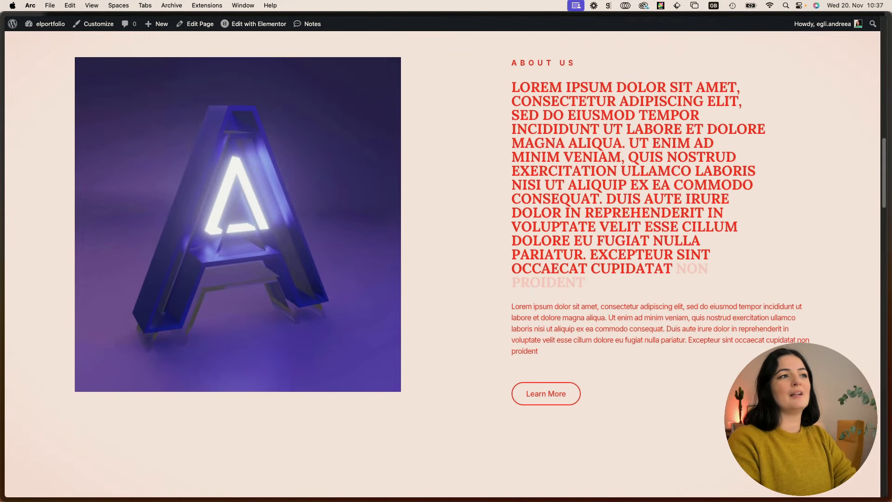
scroll(446, 265, "up", 5)
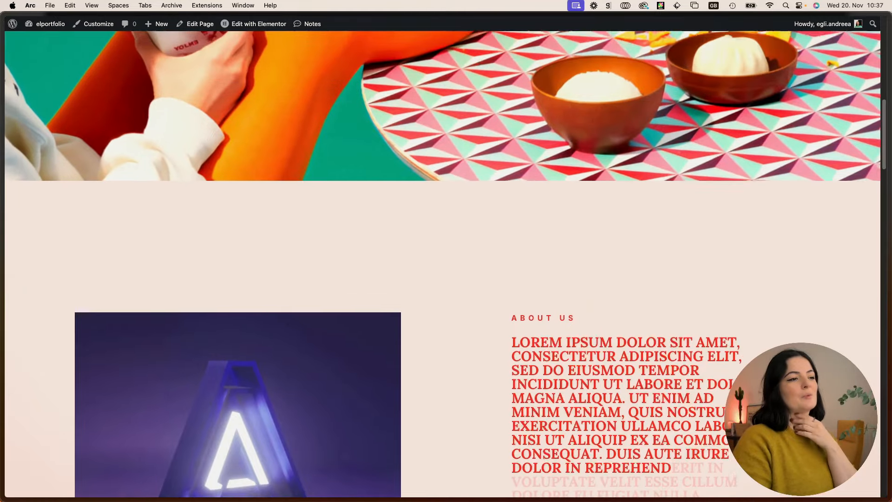
scroll(788, 331, "down", 3)
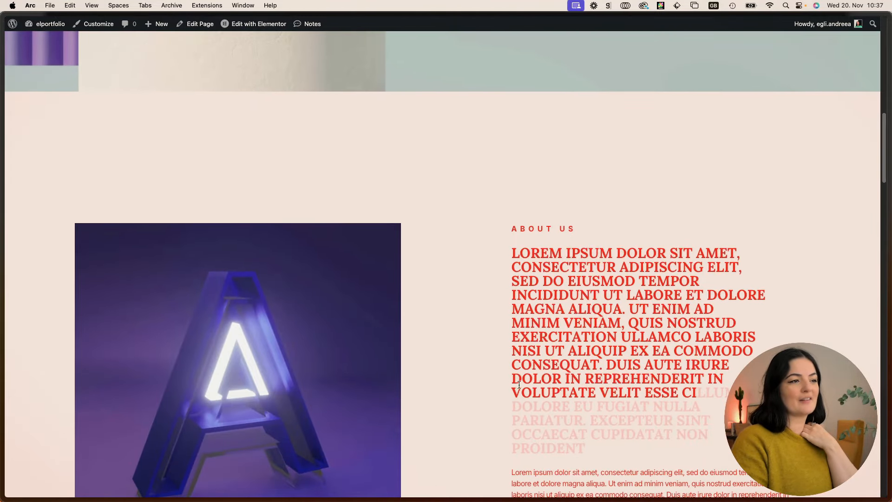
scroll(787, 330, "up", 10)
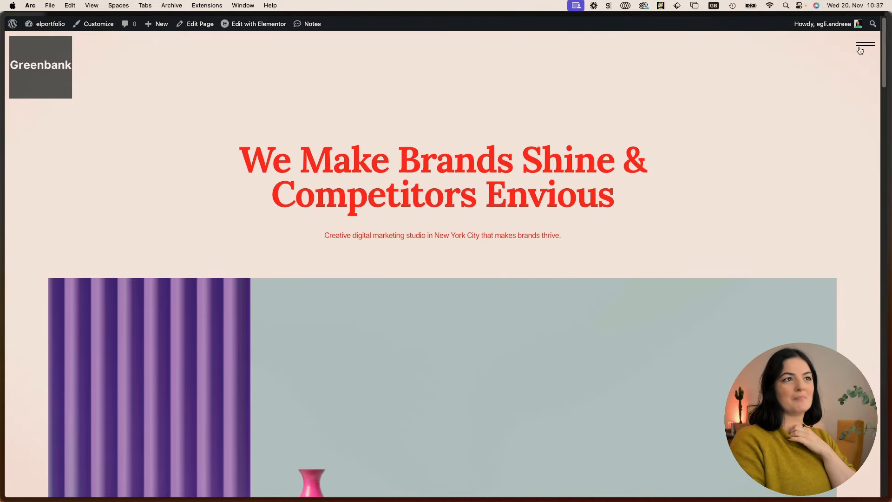